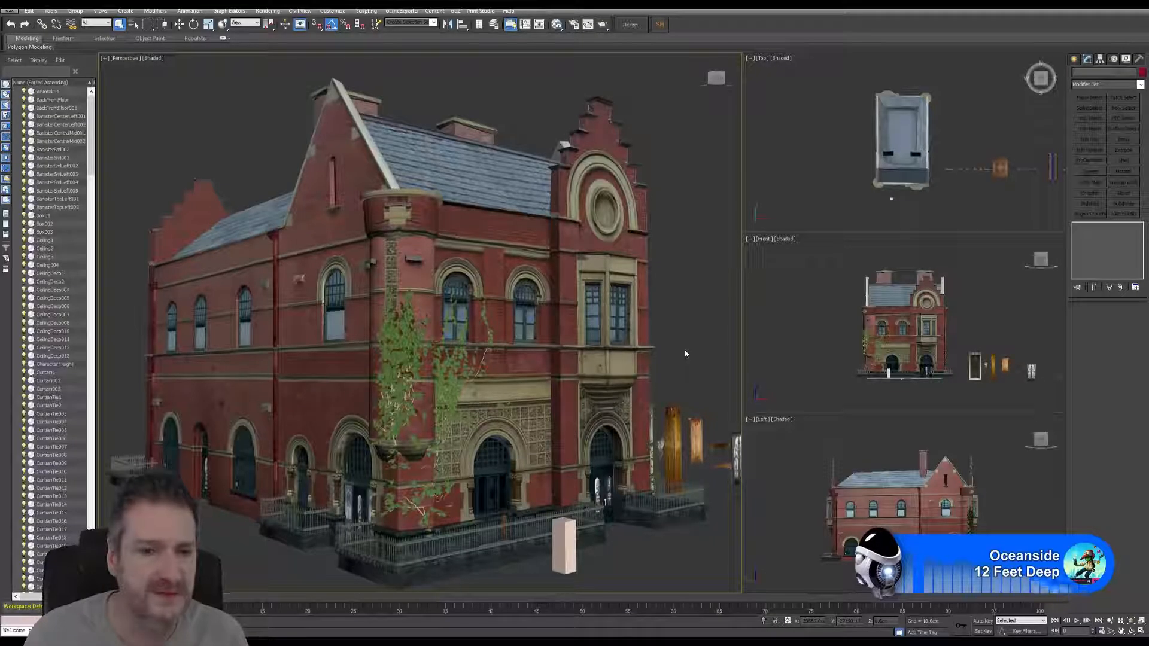
- Examine the wall lantern and the carved wooden pilaster in the row of props beside the brick building
alt+middle_drag(669, 312, 505, 328)
scroll(558, 376, up, 3)
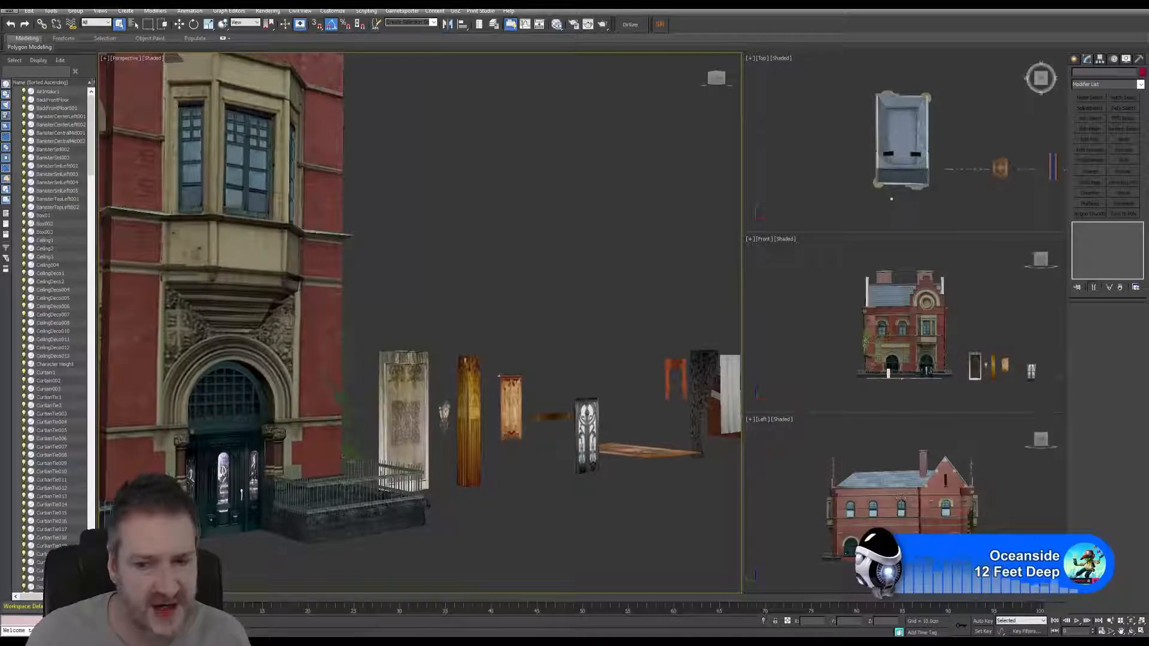
click(1131, 632)
drag(509, 346, 313, 313)
scroll(265, 376, up, 5)
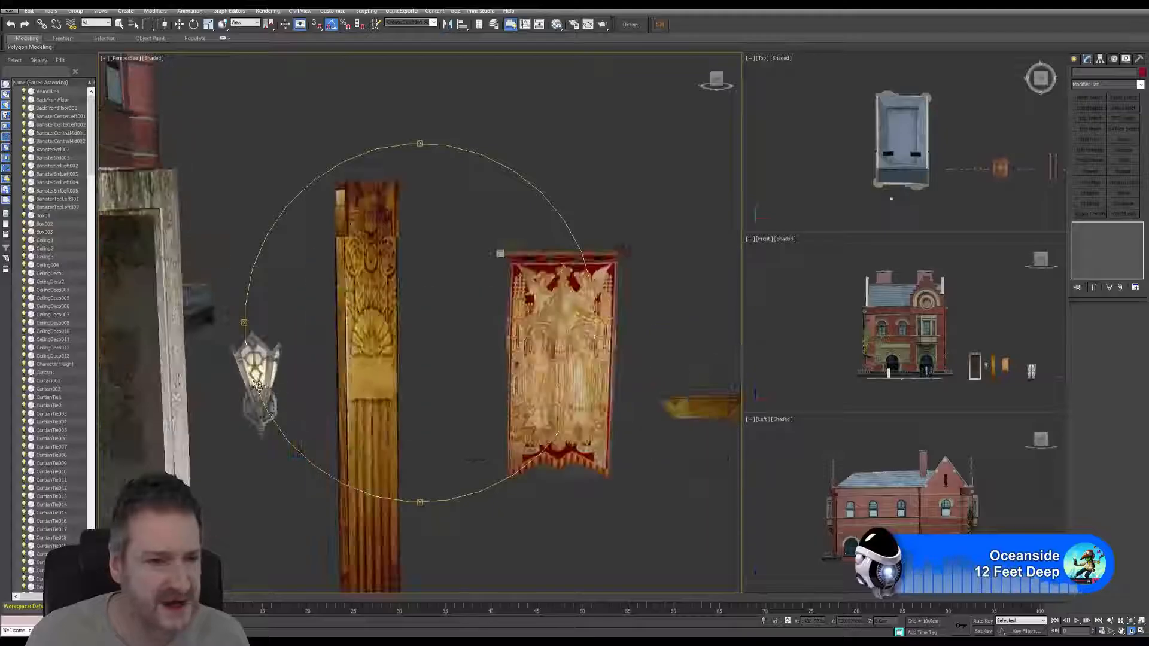
scroll(265, 375, up, 2)
middle_drag(348, 338, 413, 336)
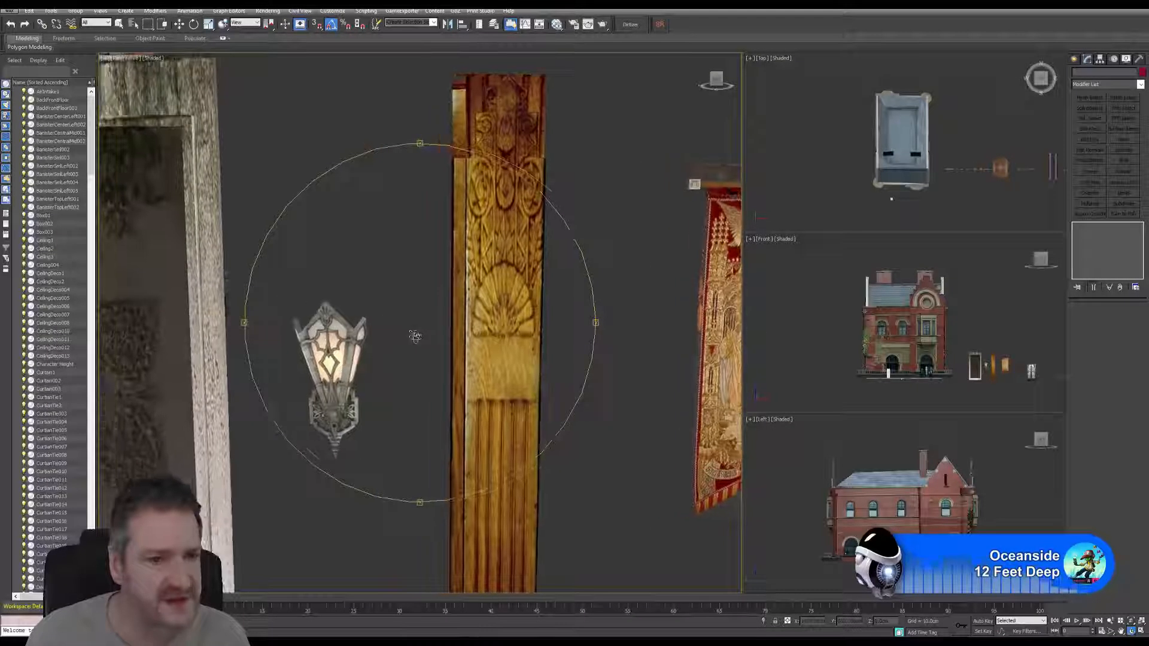
scroll(405, 341, down, 5)
scroll(368, 342, up, 5)
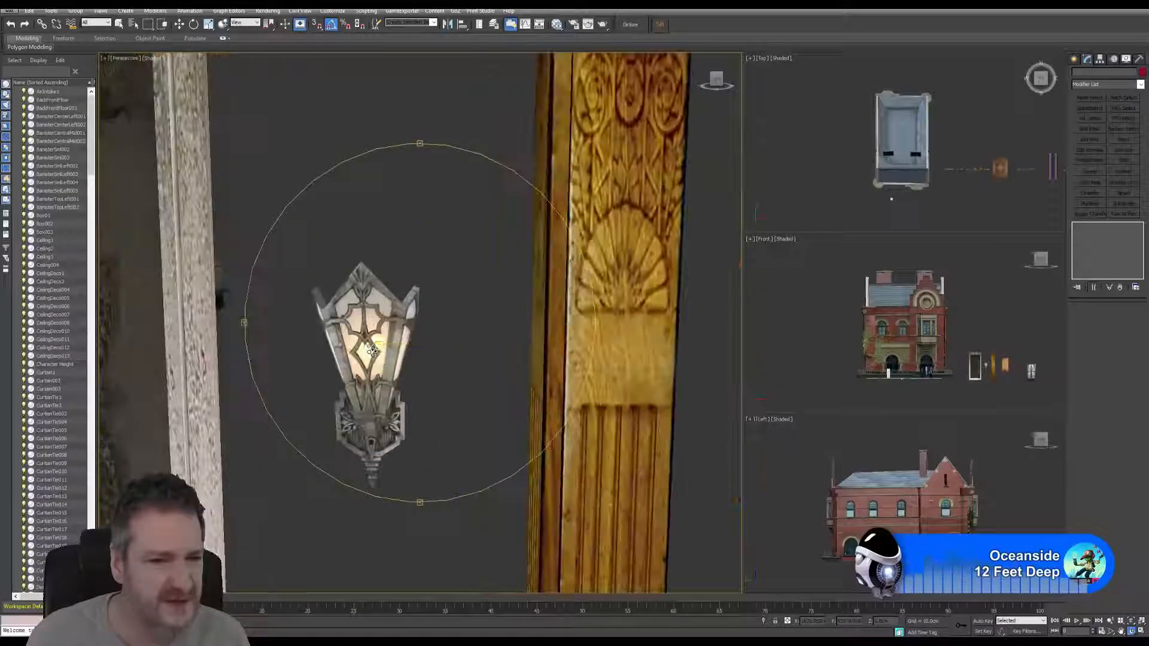
alt+middle_drag(361, 333, 359, 348)
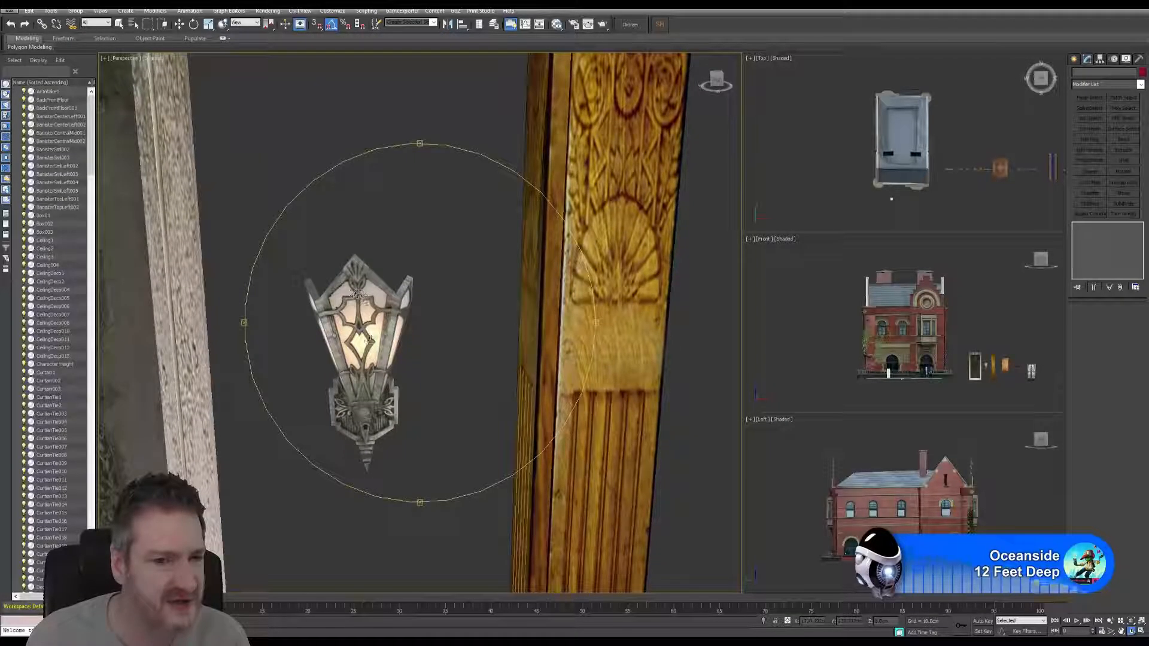
scroll(425, 365, down, 5)
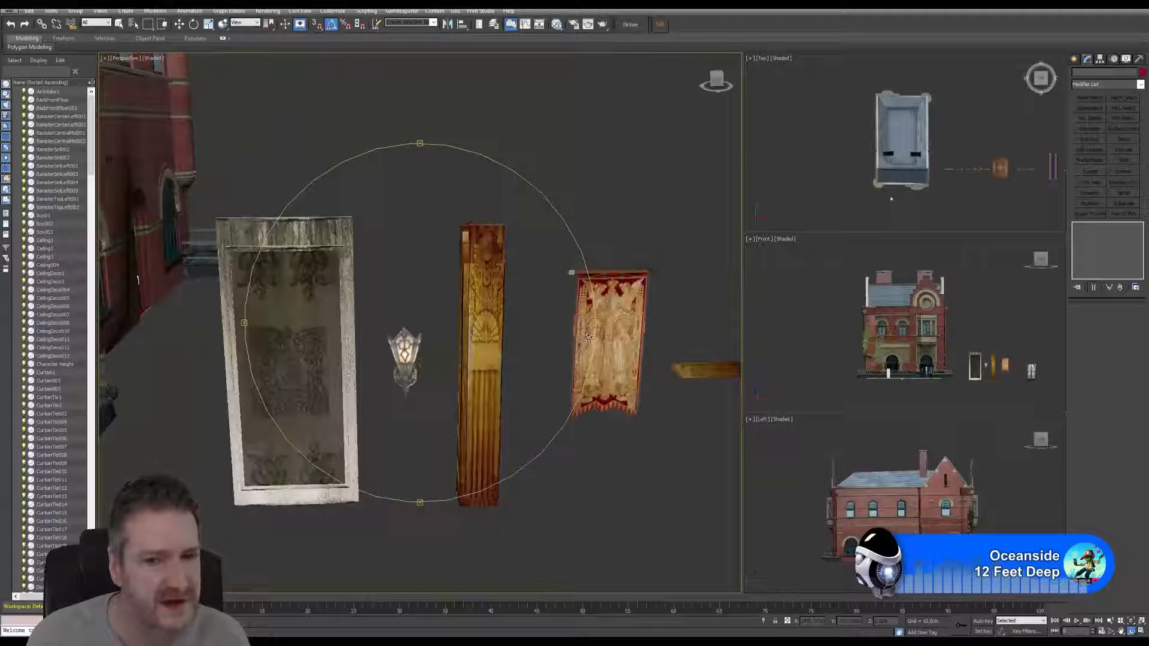
- Examine the ornate glass double doors, the rug, the wooden arch trim and the curtains farther along the prop row
alt+middle_drag(588, 336, 500, 335)
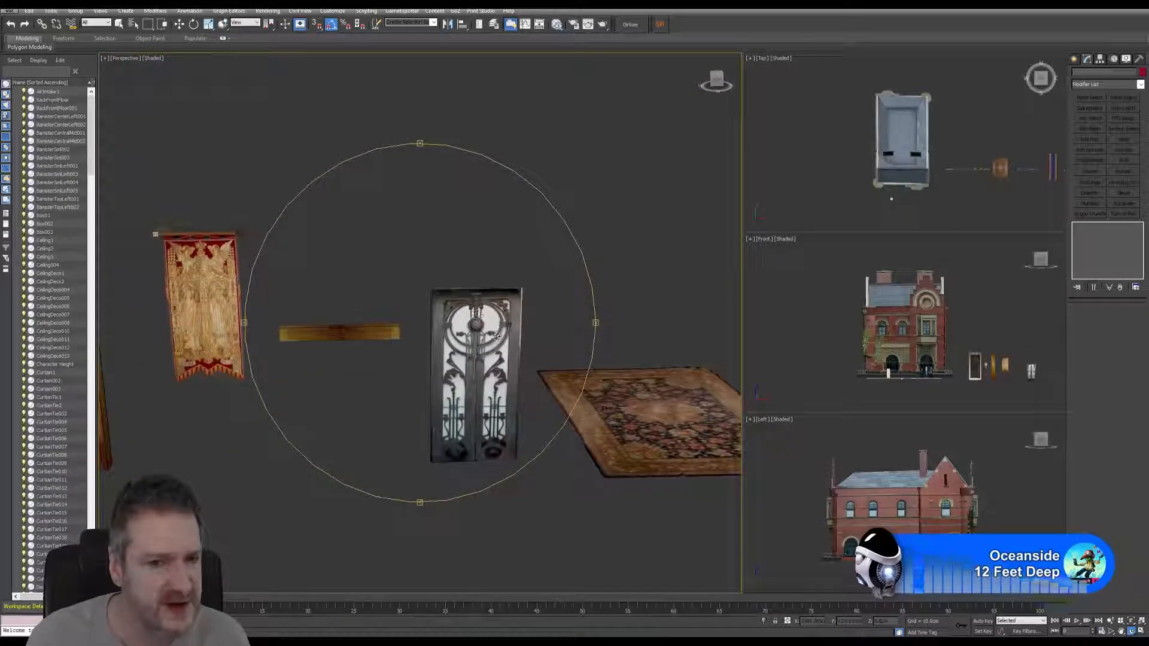
scroll(498, 335, up, 8)
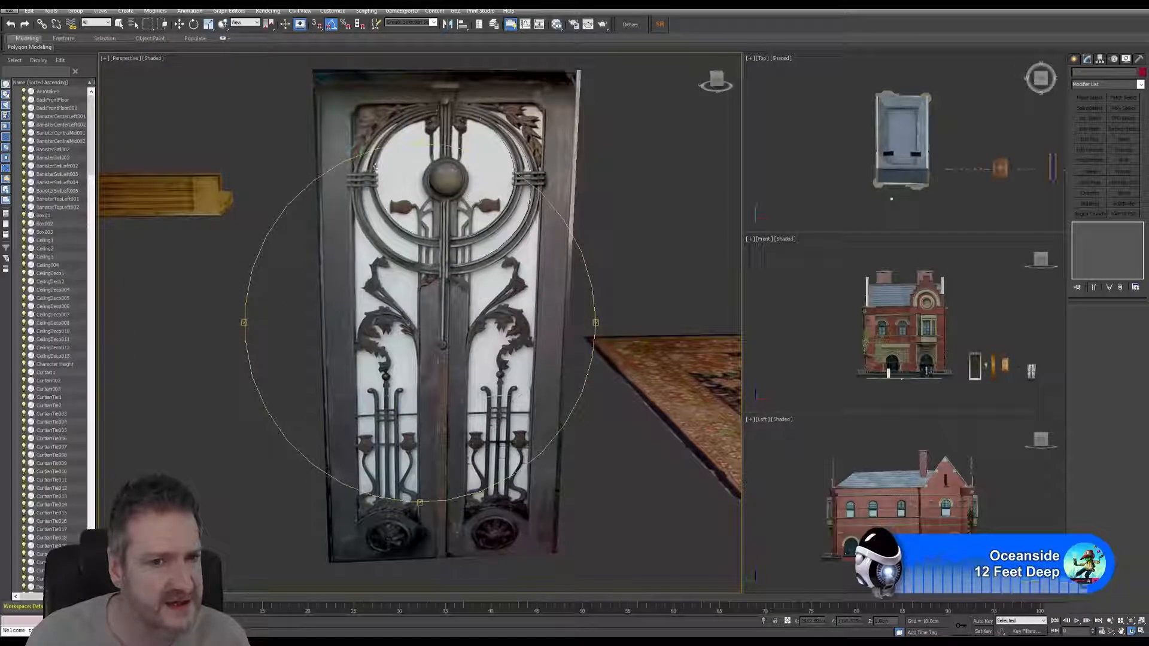
scroll(478, 319, down, 6)
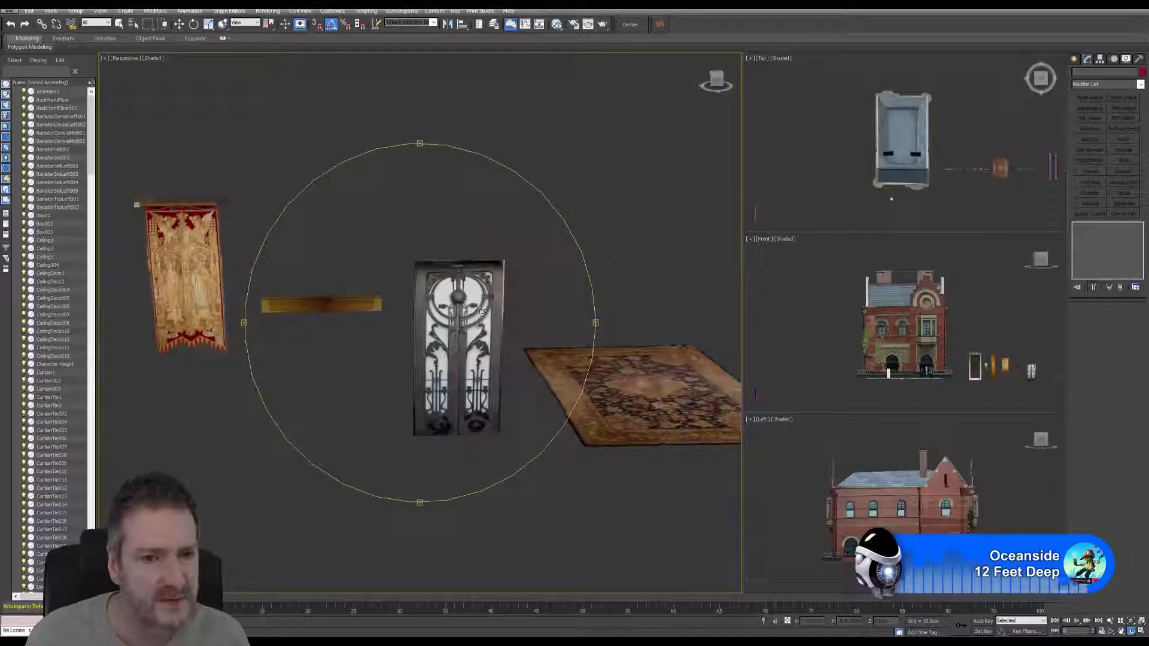
alt+middle_drag(476, 320, 395, 384)
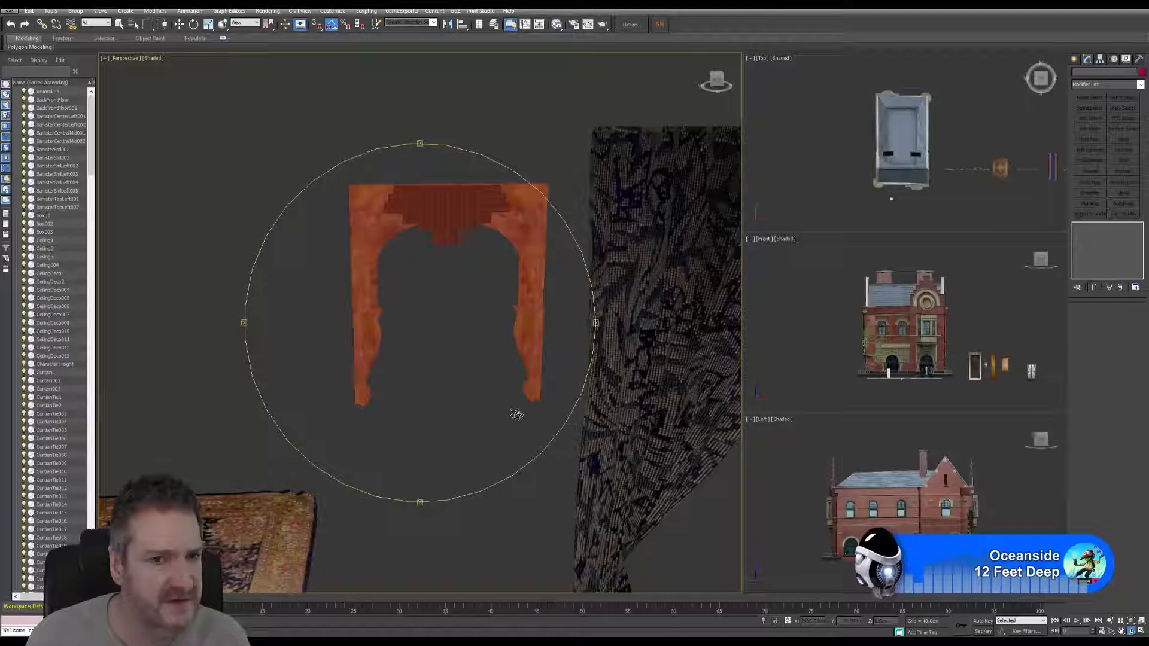
scroll(490, 310, down, 5)
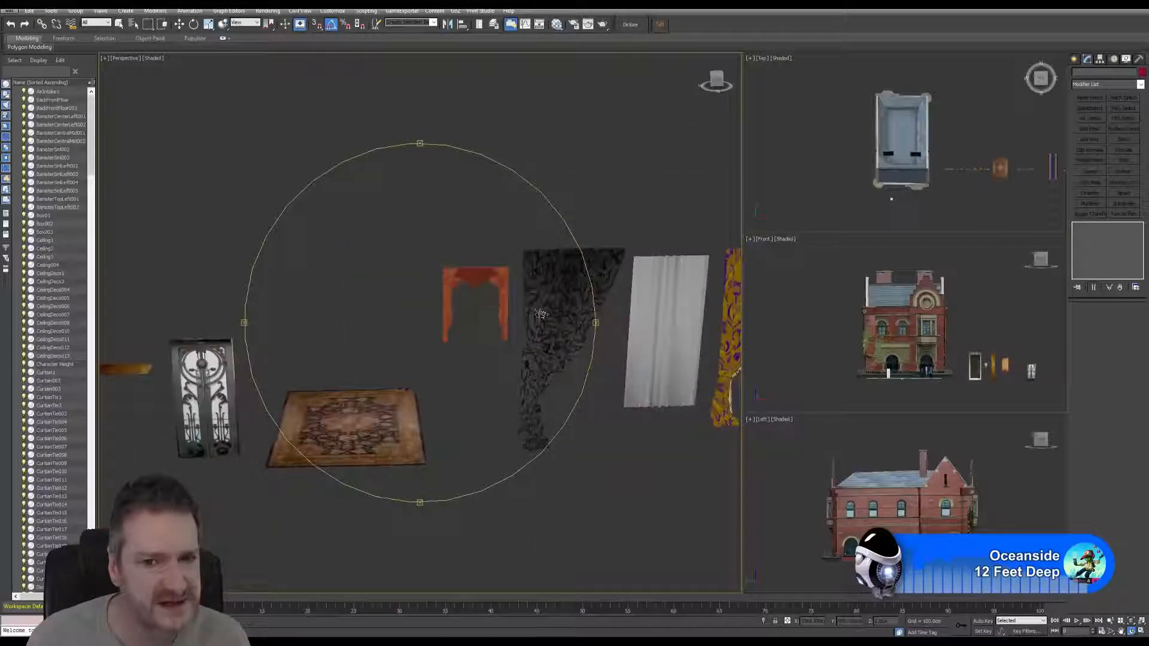
middle_drag(542, 316, 274, 319)
scroll(450, 307, up, 5)
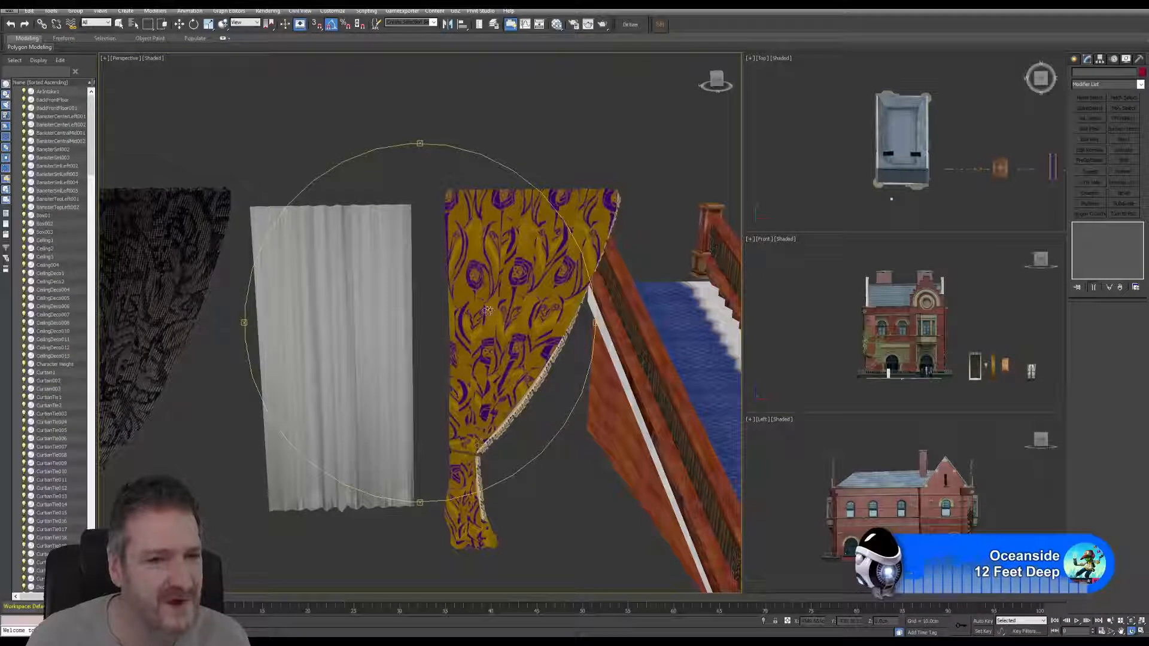
middle_drag(465, 412, 589, 402)
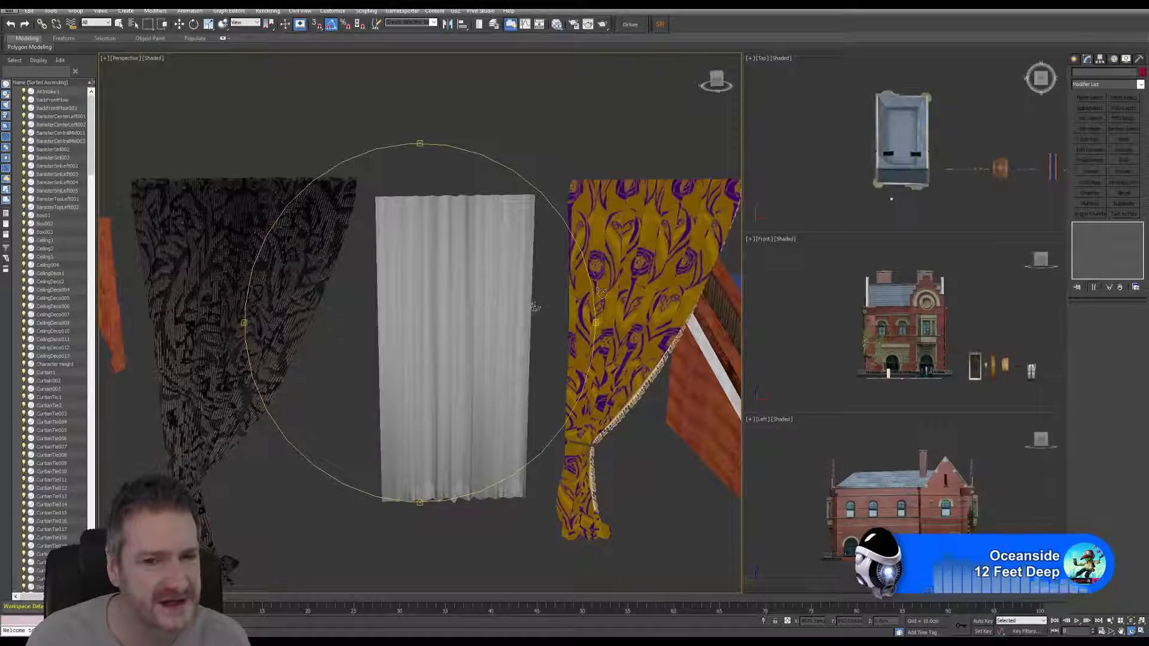
middle_drag(506, 308, 263, 292)
middle_drag(531, 364, 366, 256)
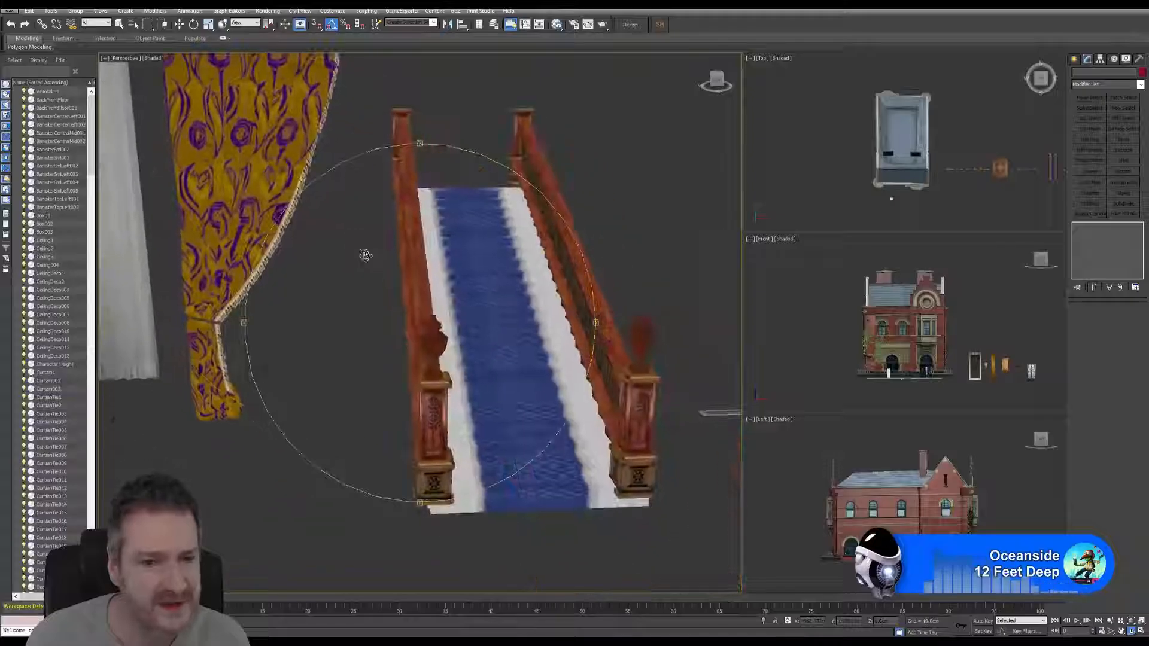
- Examine the staircase's carved newel post and blue carpet, and the dark carved wooden door beyond it
scroll(449, 434, up, 5)
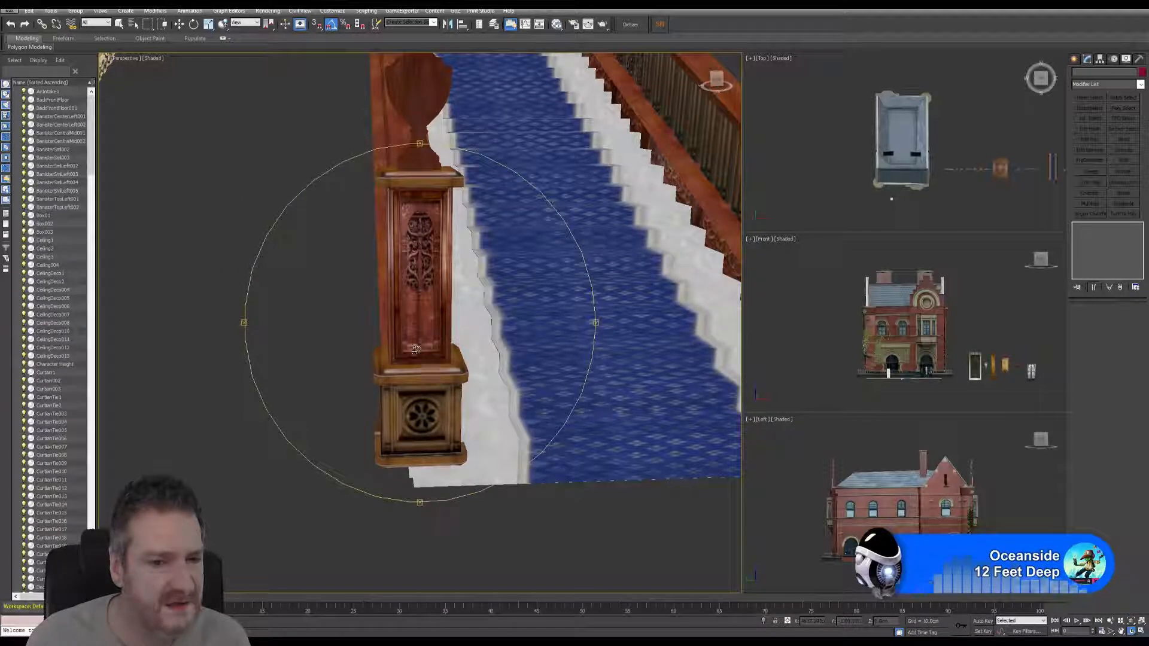
alt+middle_drag(450, 288, 527, 338)
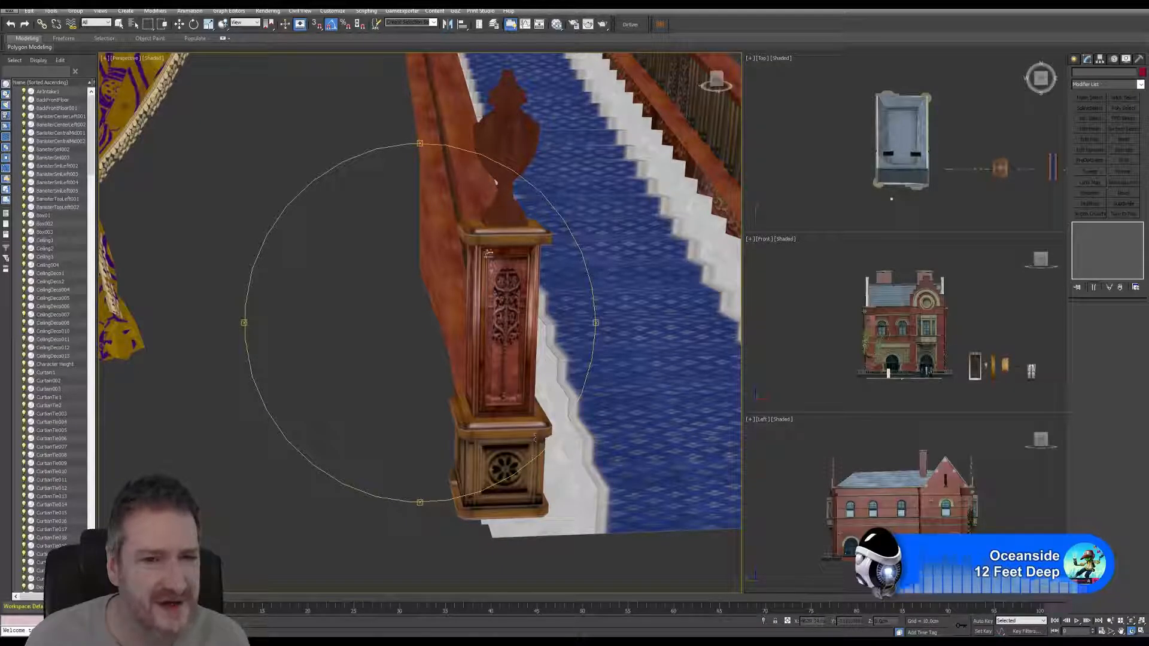
middle_drag(513, 340, 326, 342)
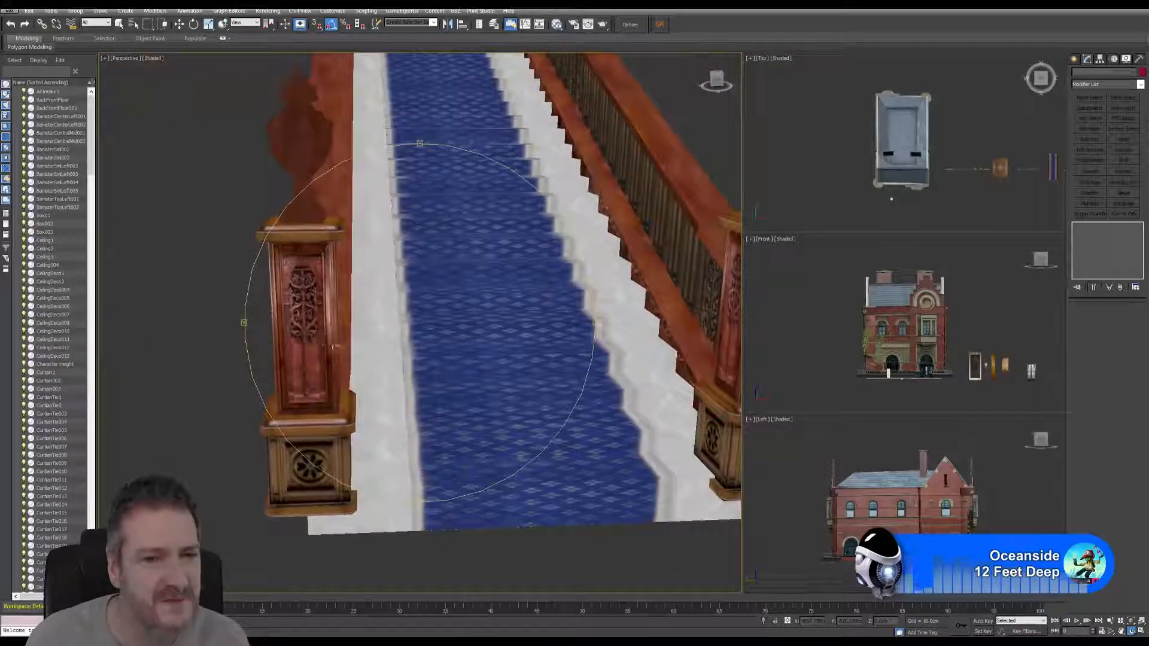
scroll(347, 344, down, 5)
scroll(476, 318, down, 5)
middle_drag(559, 308, 279, 306)
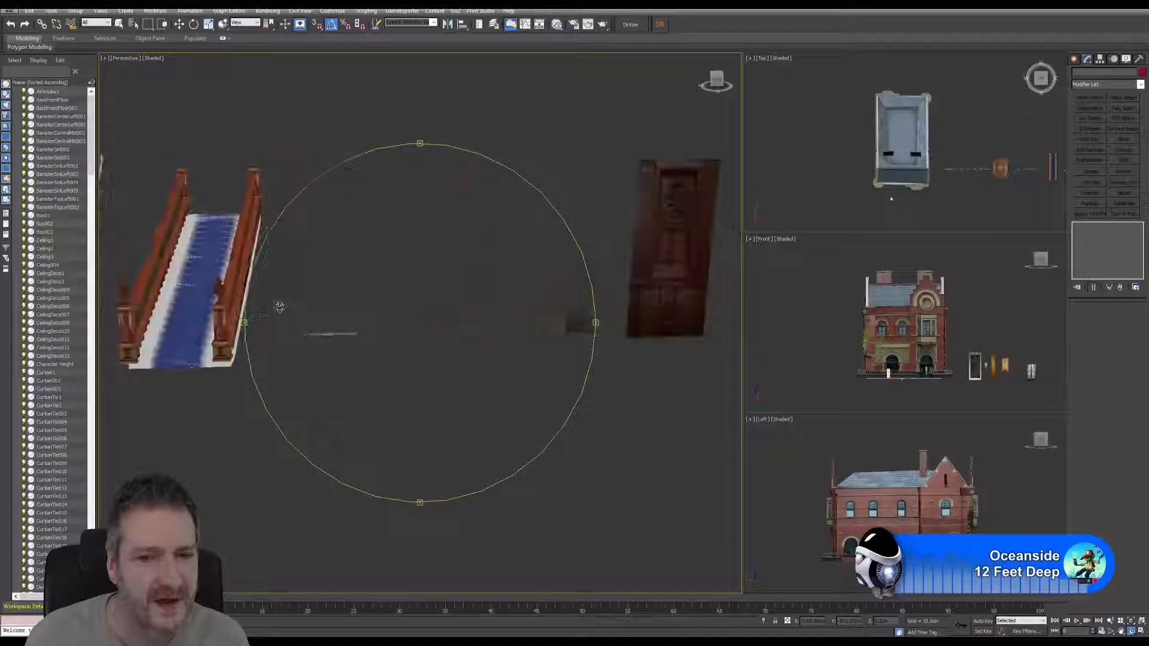
middle_drag(517, 293, 257, 362)
middle_drag(522, 325, 409, 322)
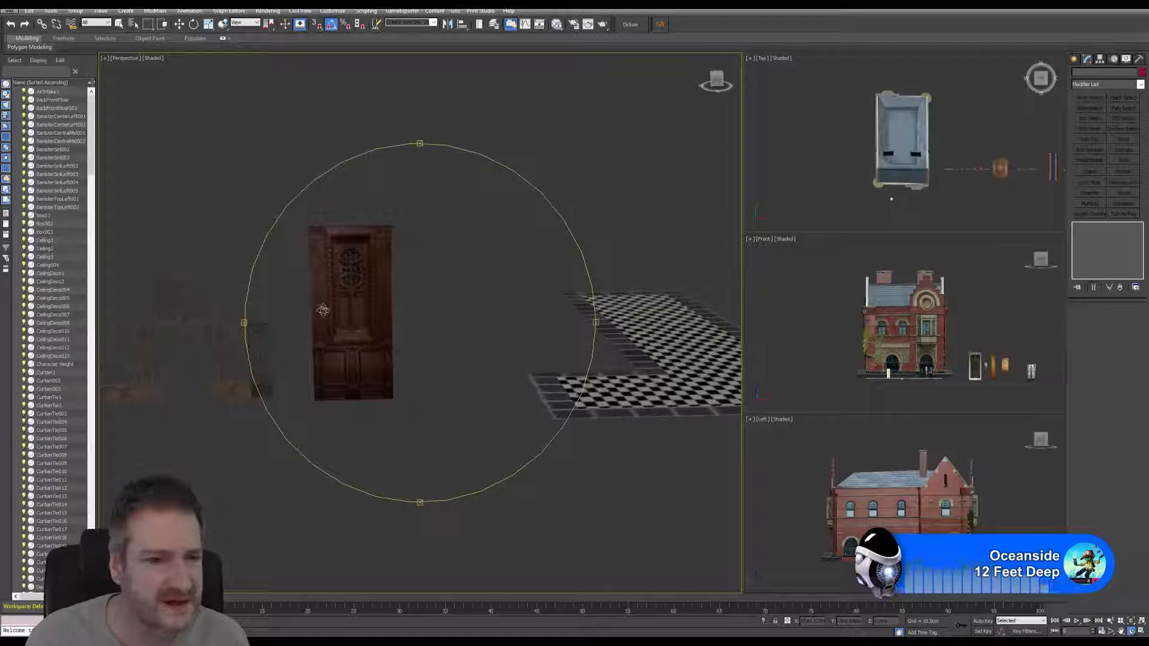
scroll(332, 309, up, 5)
scroll(383, 276, up, 2)
scroll(398, 266, up, 2)
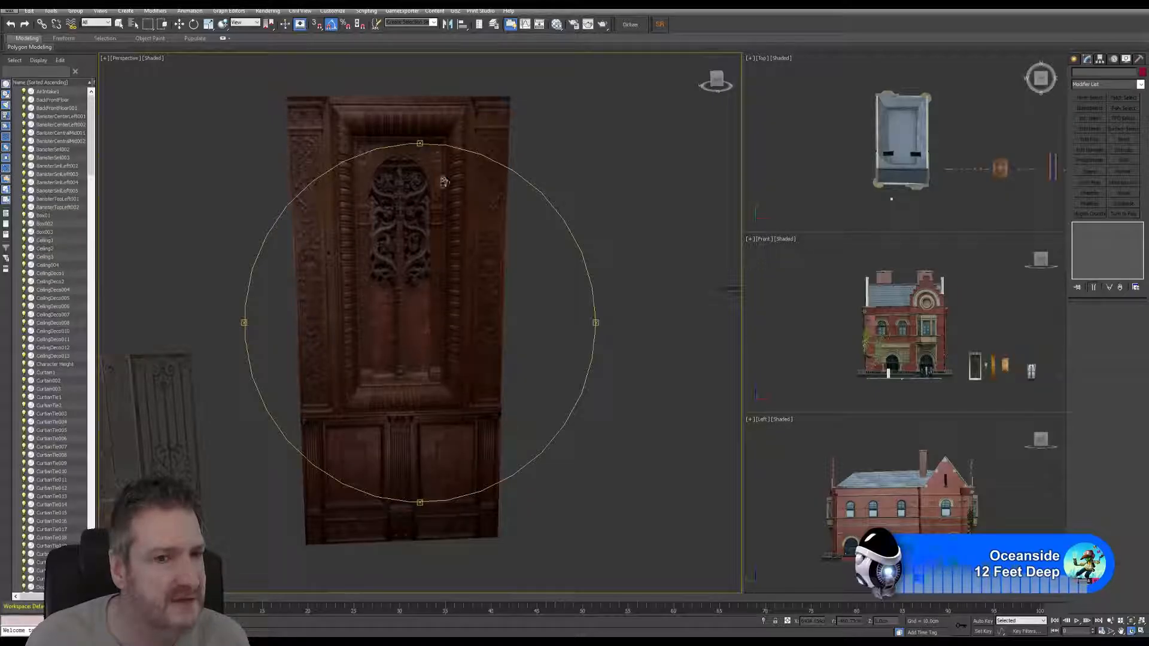
alt+middle_drag(430, 370, 366, 312)
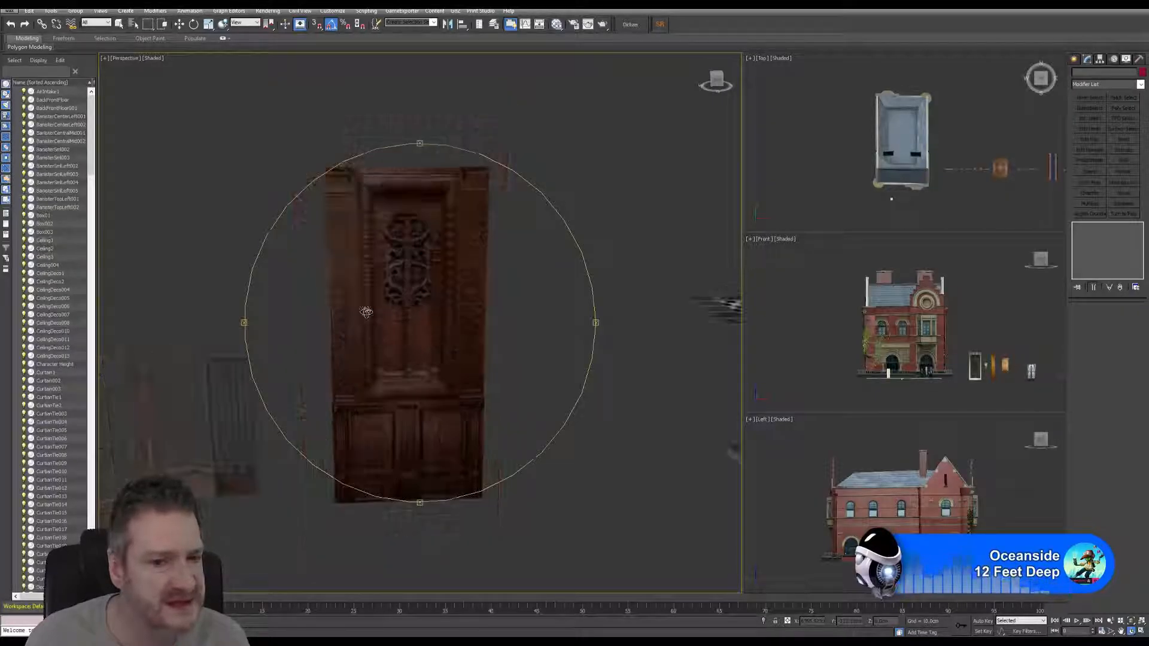
alt+middle_drag(426, 353, 464, 307)
- Return to the building and select the small air intake box on the upper side wall beside the drainpipe
middle_drag(368, 298, 508, 329)
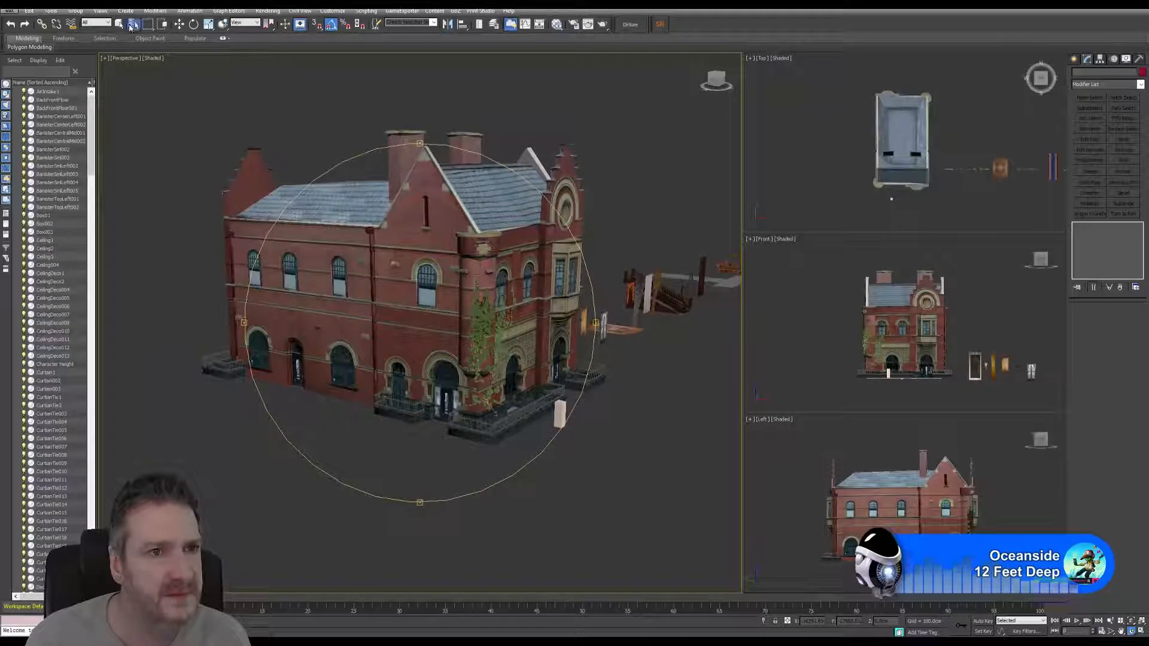
click(129, 26)
click(193, 7)
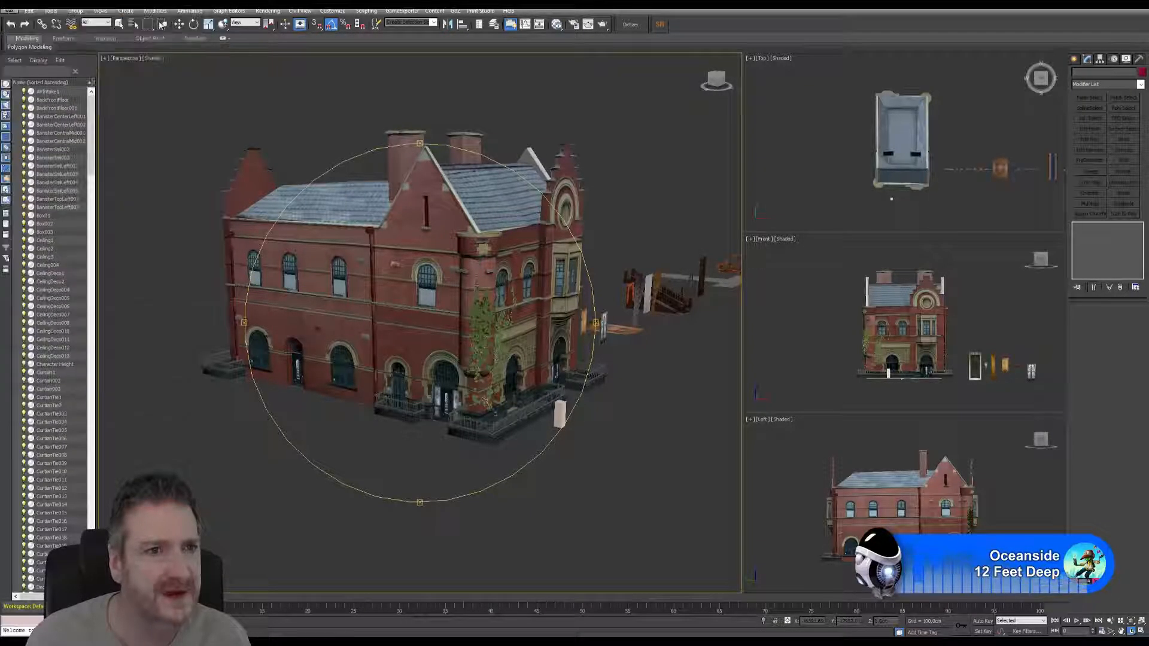
key(q)
key(z)
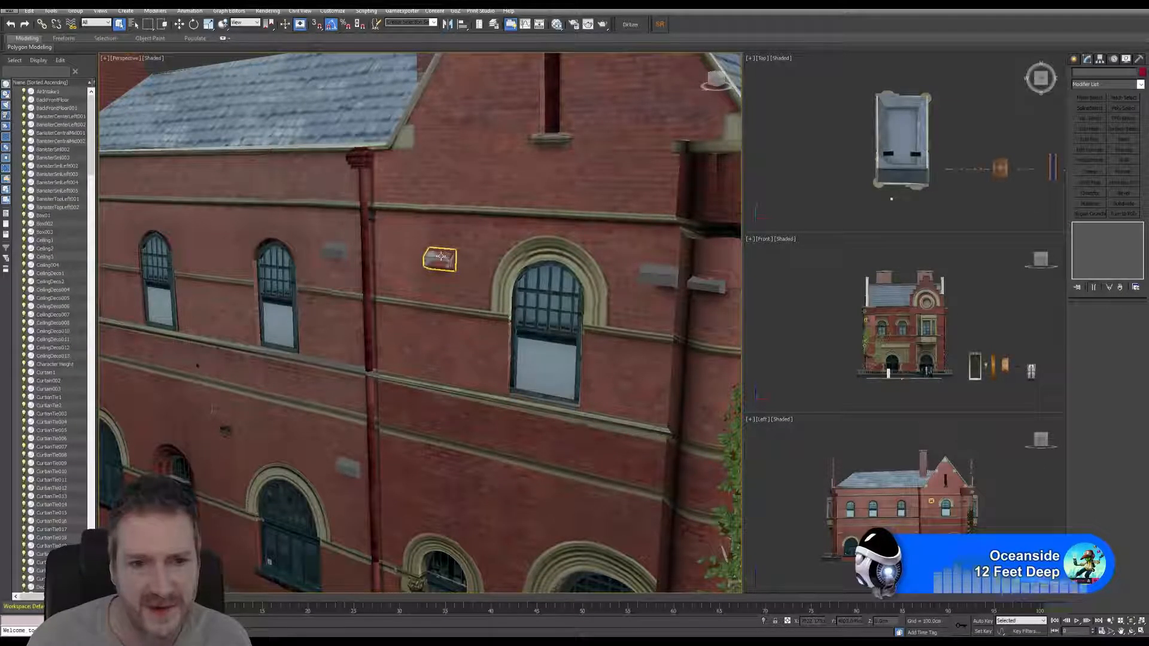
click(440, 259)
key(z)
- Examine the selected air intake's texture close up and from a distance against the surrounding brick wall
scroll(438, 261, down, 5)
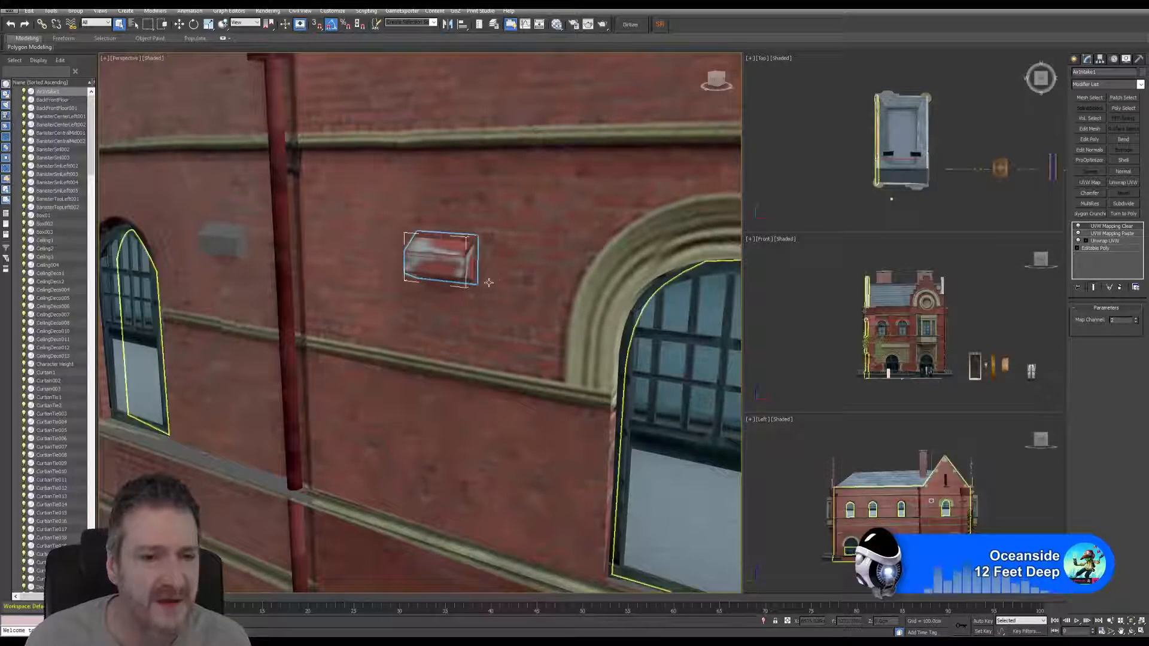
scroll(458, 268, down, 3)
scroll(465, 274, up, 3)
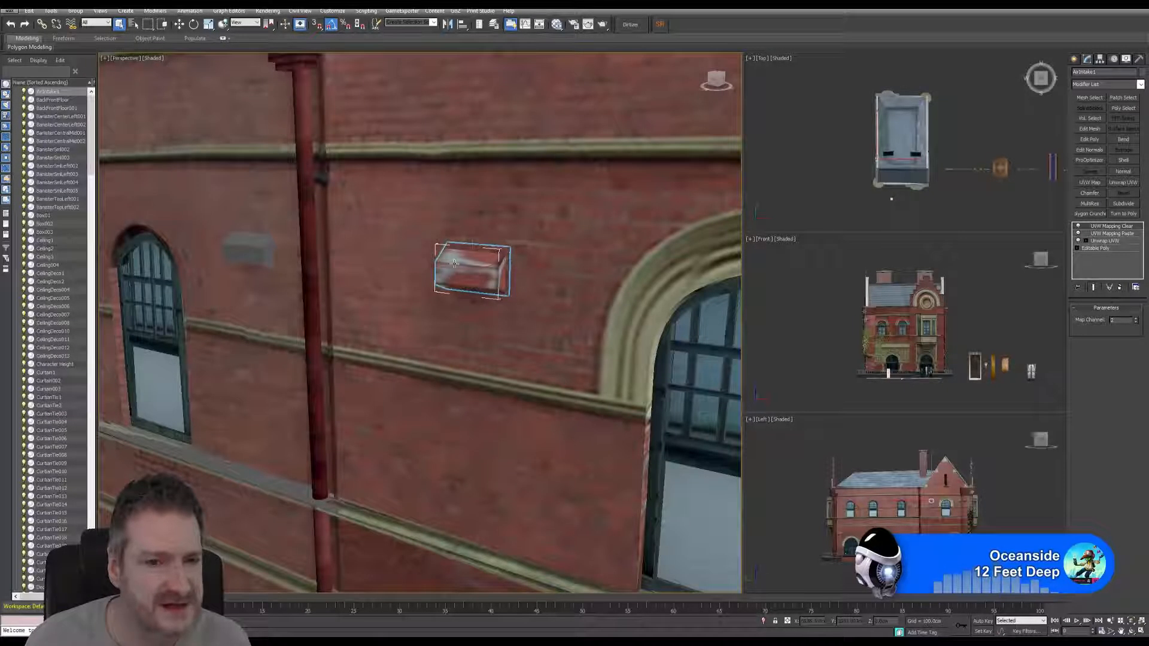
middle_drag(444, 440, 359, 192)
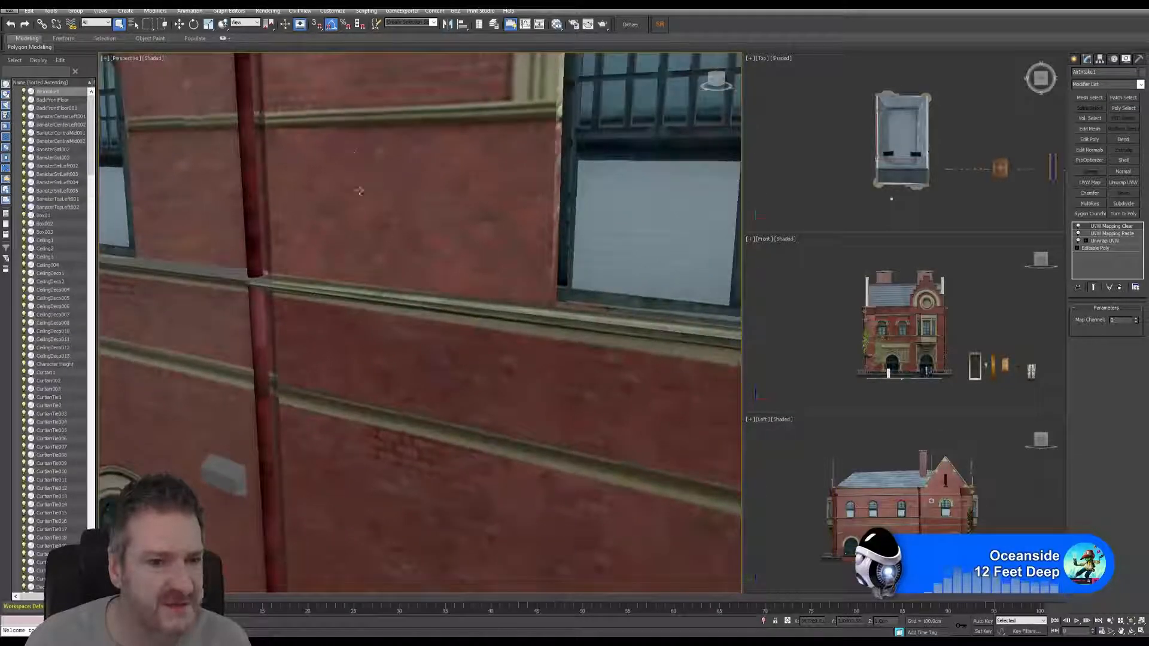
scroll(400, 264, down, 4)
middle_drag(445, 235, 408, 302)
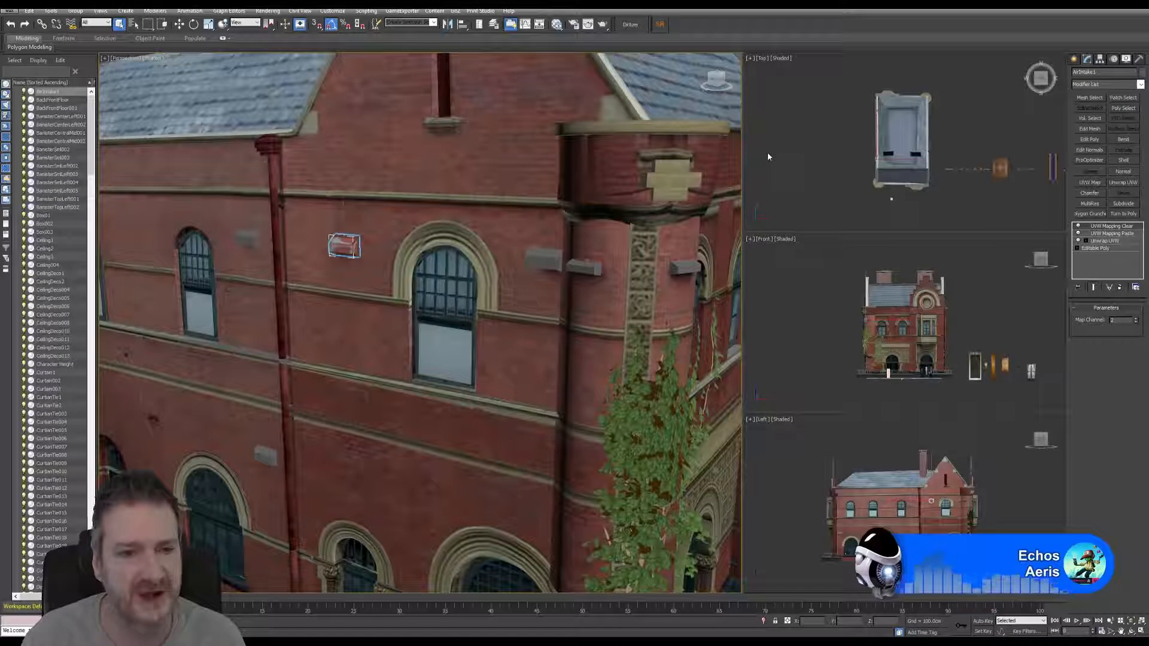
scroll(341, 260, up, 4)
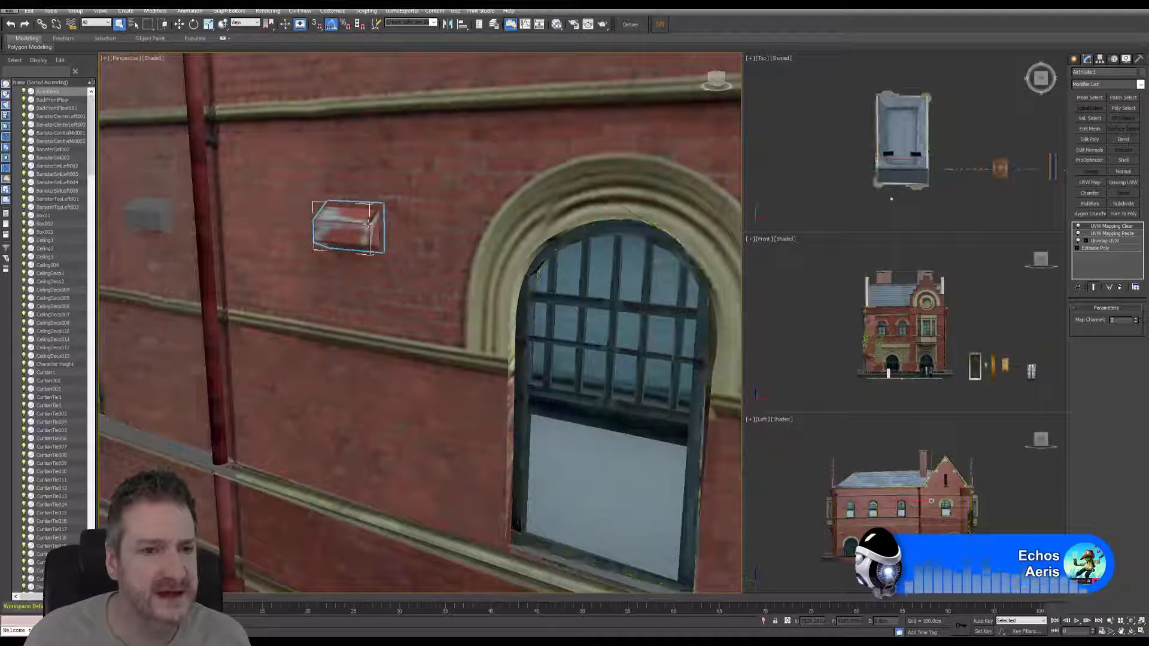
scroll(435, 232, down, 6)
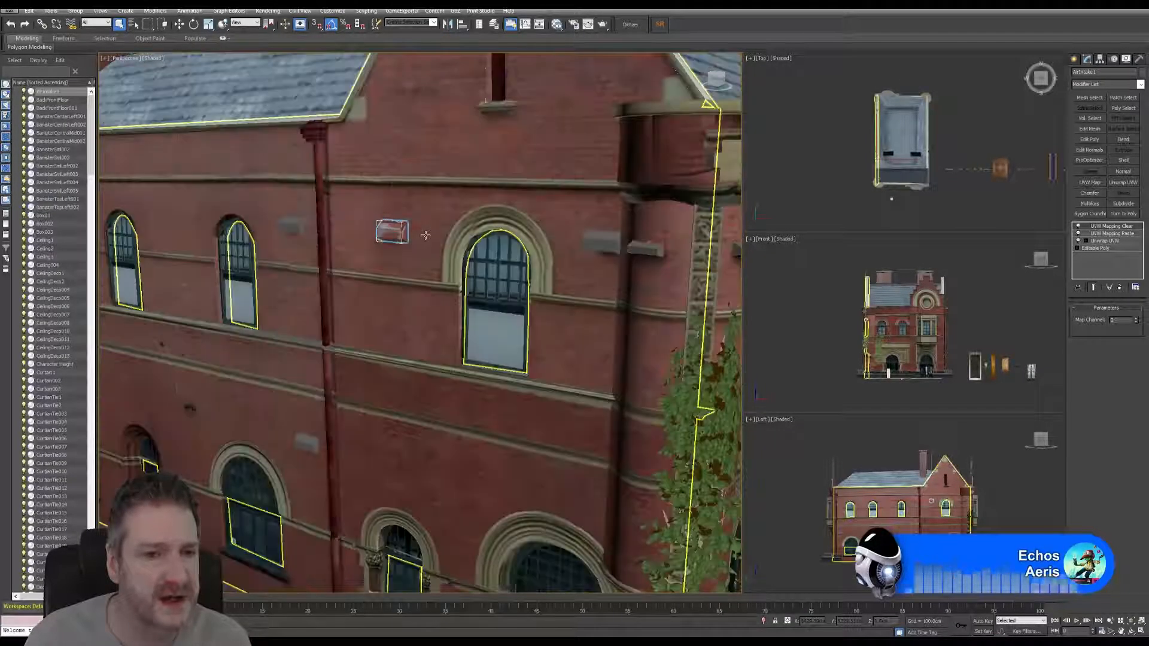
alt+middle_drag(401, 327, 377, 286)
scroll(377, 286, down, 5)
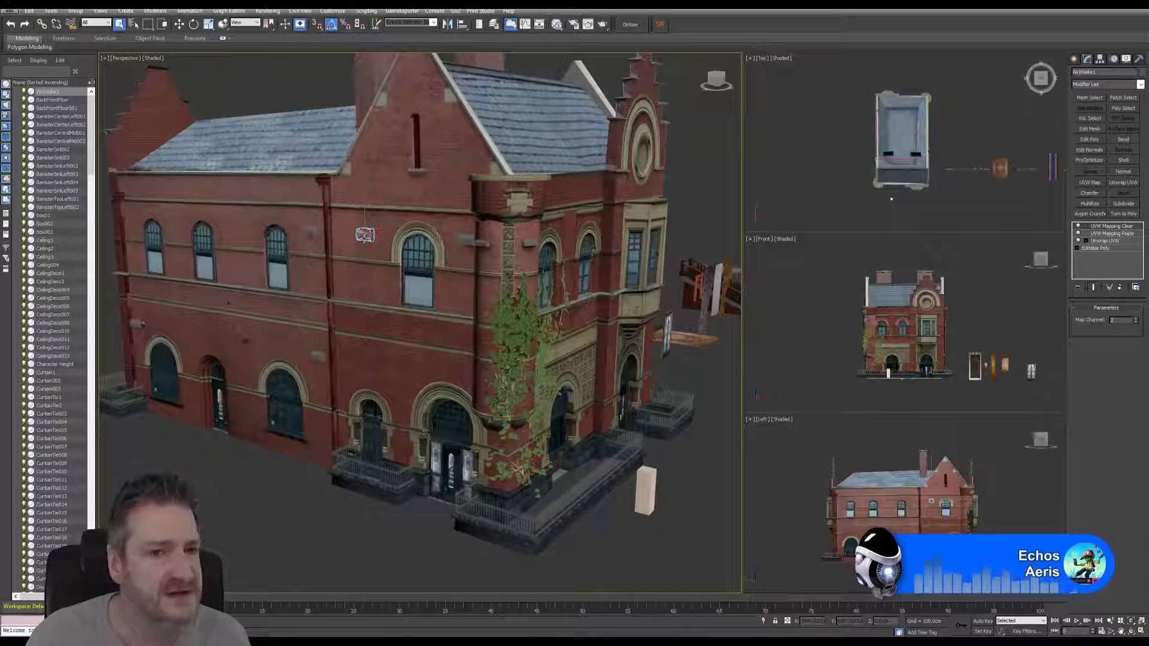
scroll(365, 235, up, 10)
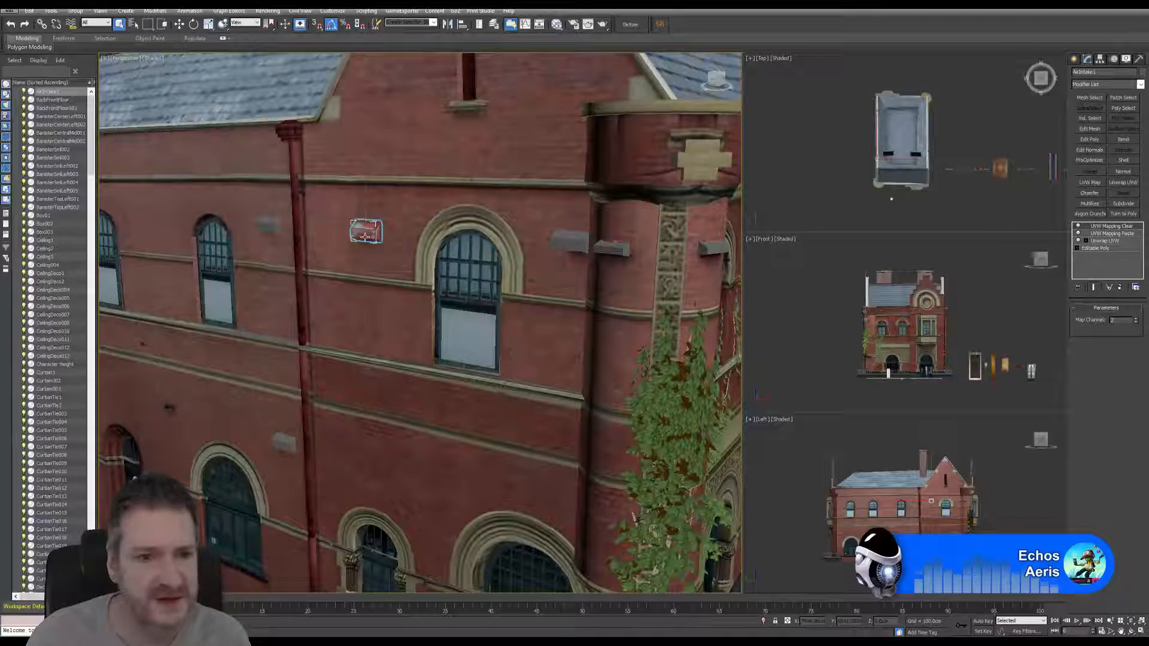
scroll(365, 235, up, 4)
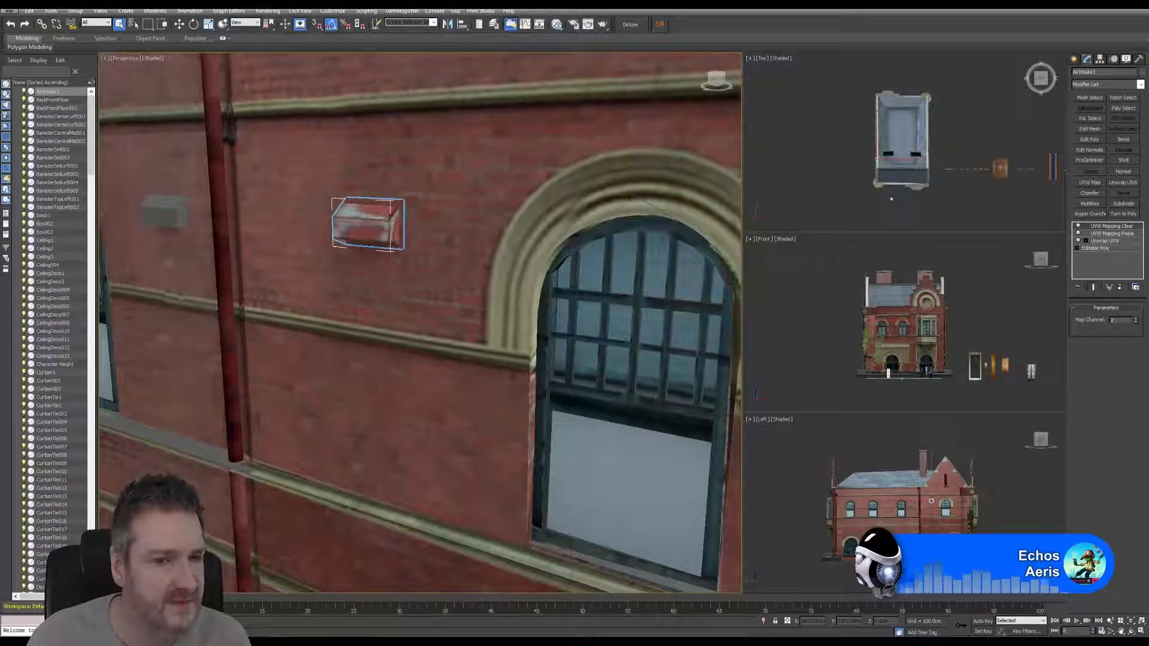
scroll(378, 227, down, 5)
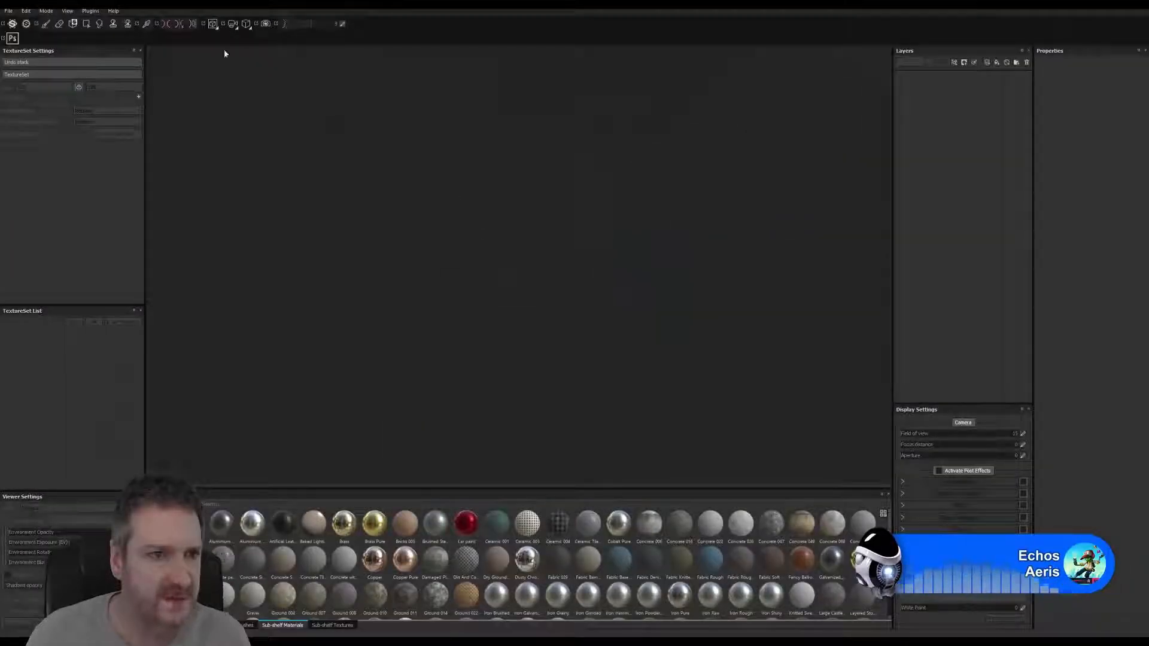
- Open the most recently used project, the red painted air intake box, in Substance Painter
click(9, 11)
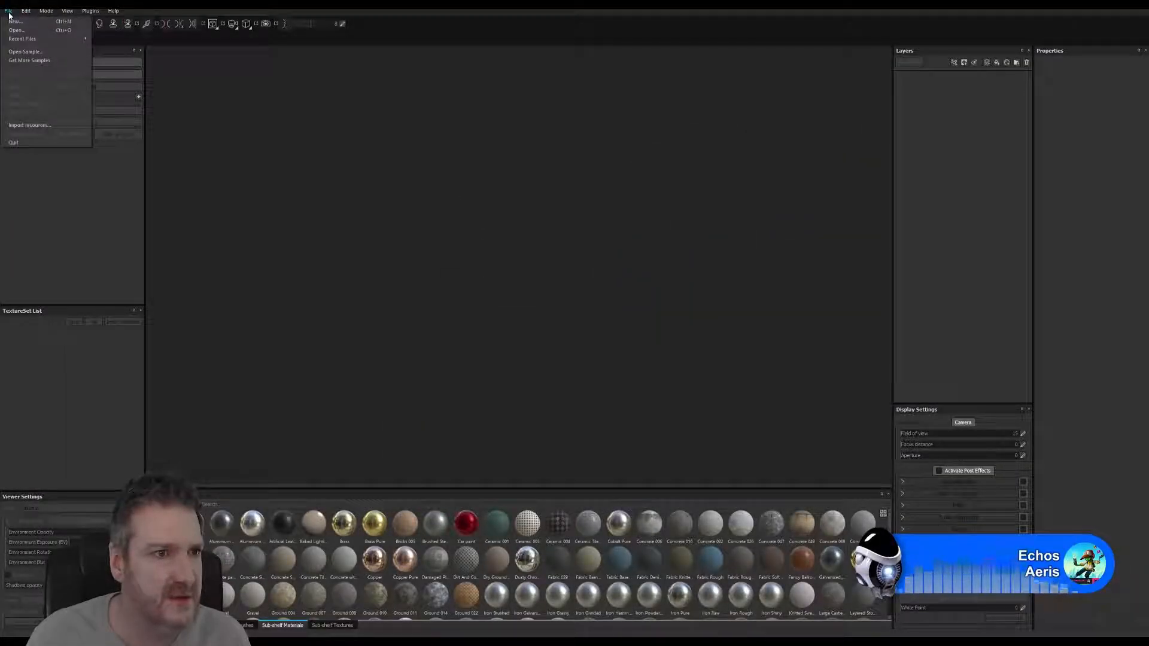
mouse_move(33, 38)
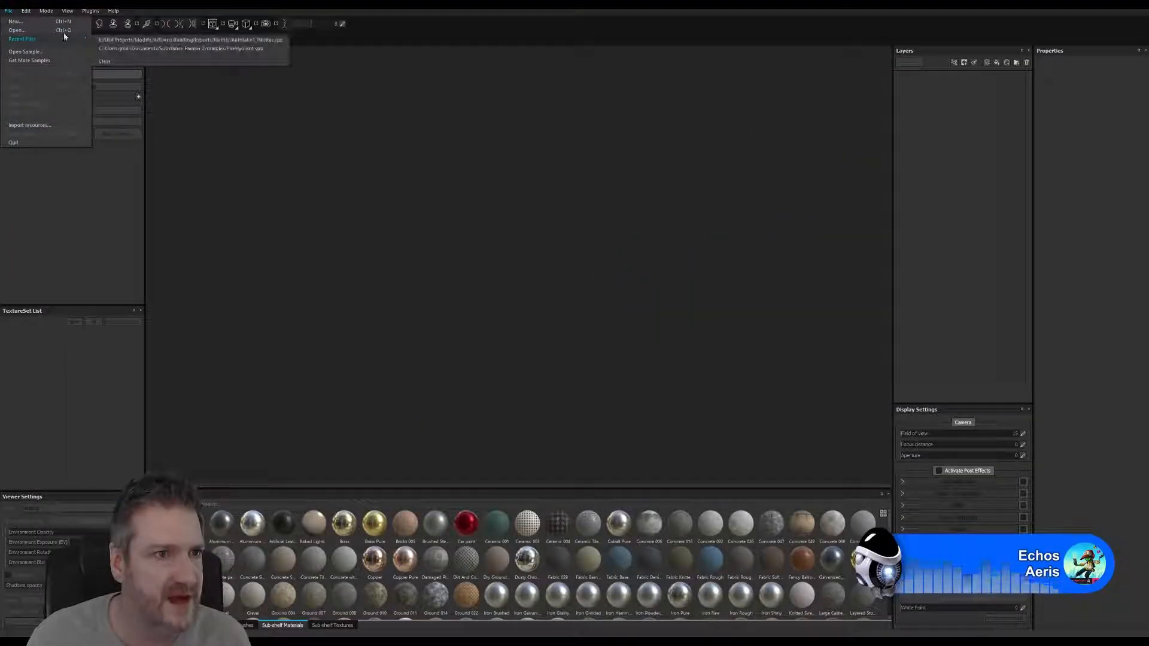
click(121, 37)
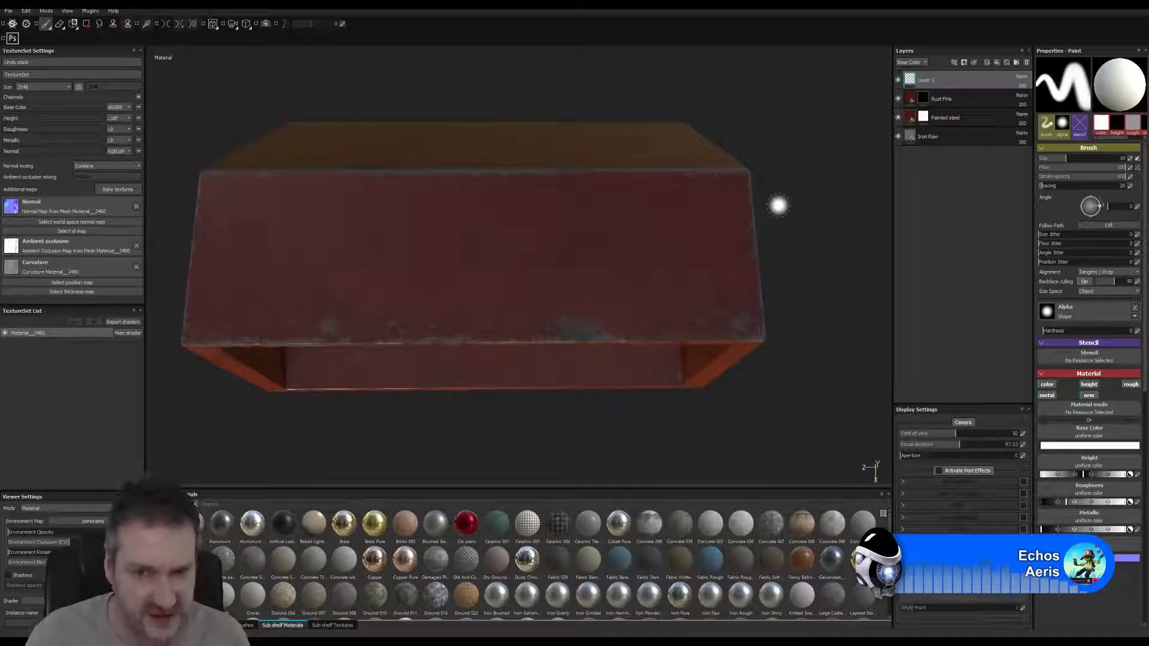
- Examine the air intake box from all around, including its opening, front rim, side faces and worn upper edges
mouse_move(777, 205)
alt+mouse_down()
mouse_move(752, 232)
mouse_move(584, 257)
mouse_move(628, 185)
mouse_move(569, 235)
mouse_move(429, 195)
mouse_move(616, 311)
mouse_move(505, 149)
mouse_move(512, 223)
mouse_move(497, 260)
mouse_move(387, 284)
mouse_move(469, 290)
mouse_move(529, 192)
mouse_move(479, 292)
alt+mouse_up()
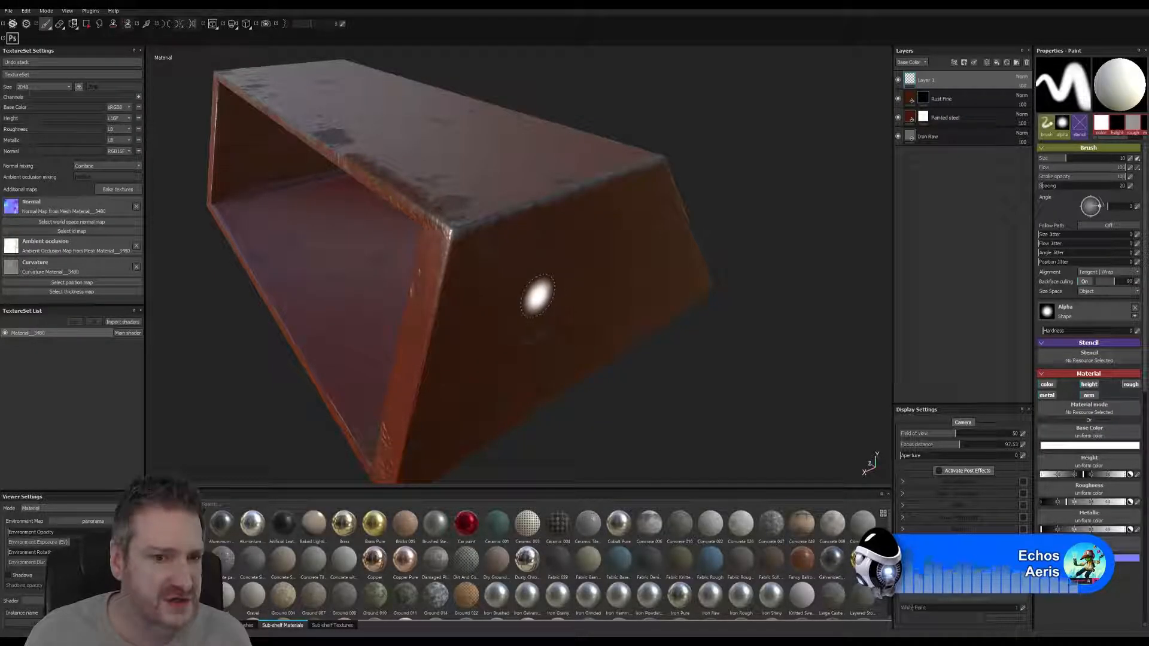
alt+drag(525, 302, 591, 296)
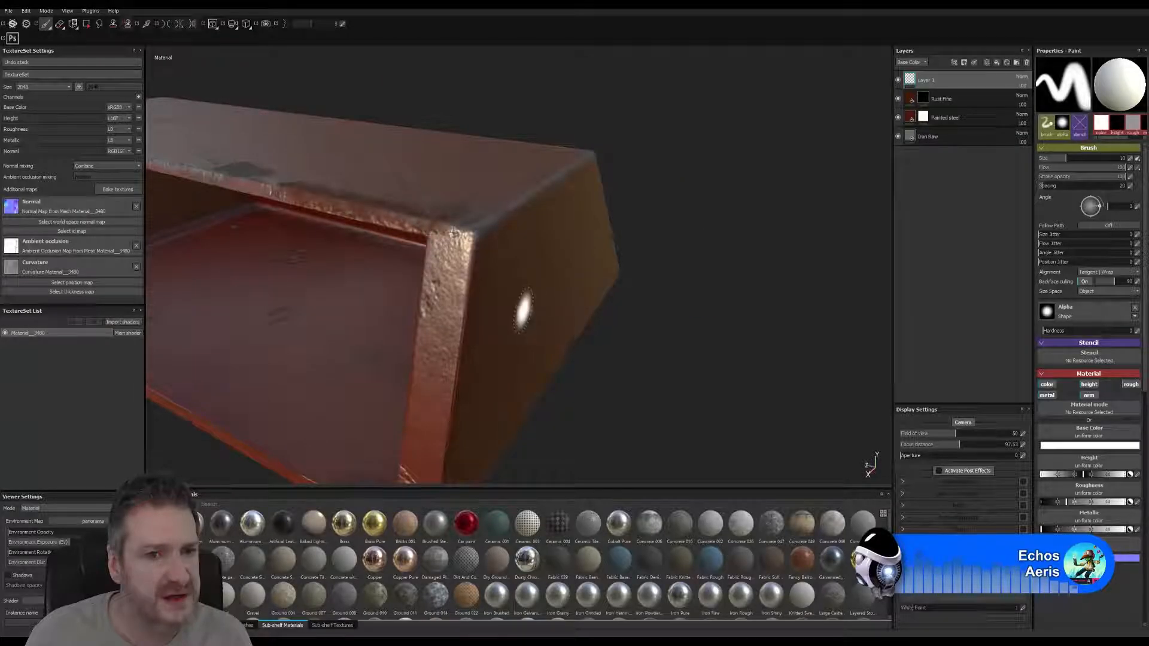
alt+drag(481, 315, 548, 379)
alt+right_drag(550, 379, 155, 345)
alt+middle_drag(352, 249, 557, 268)
mouse_move(557, 268)
alt+mouse_down()
mouse_move(726, 262)
mouse_move(438, 307)
mouse_move(439, 325)
mouse_move(538, 300)
mouse_move(478, 305)
mouse_move(438, 312)
mouse_move(569, 313)
alt+mouse_up()
alt+drag(584, 359, 495, 202)
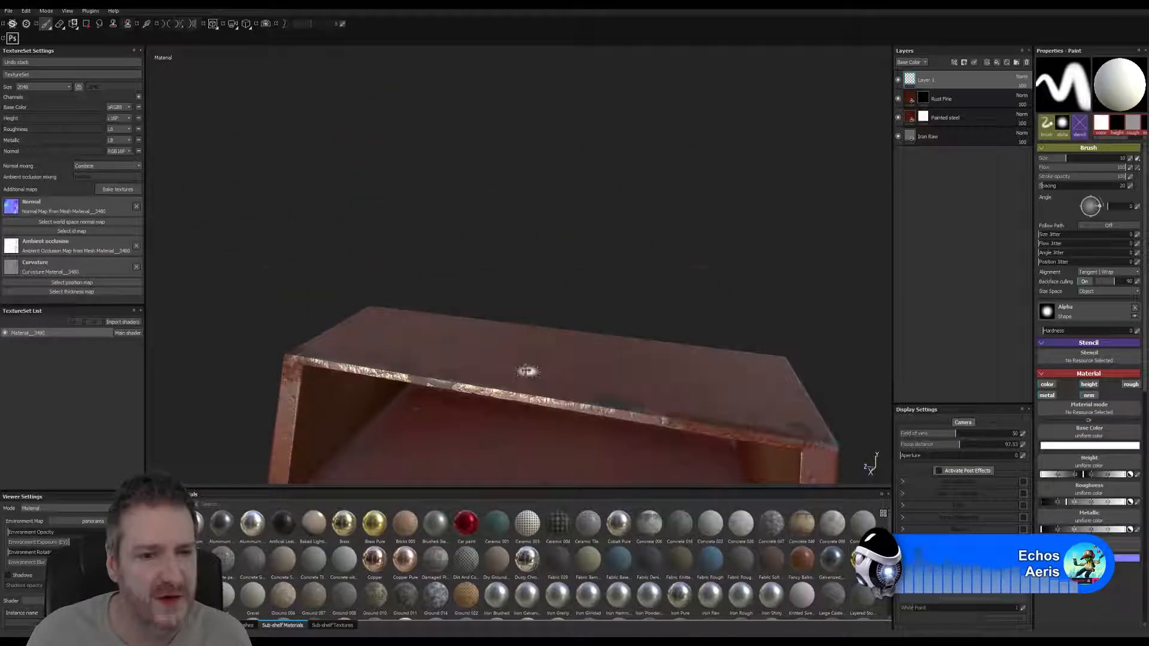
alt+drag(526, 365, 458, 194)
alt+drag(460, 237, 356, 358)
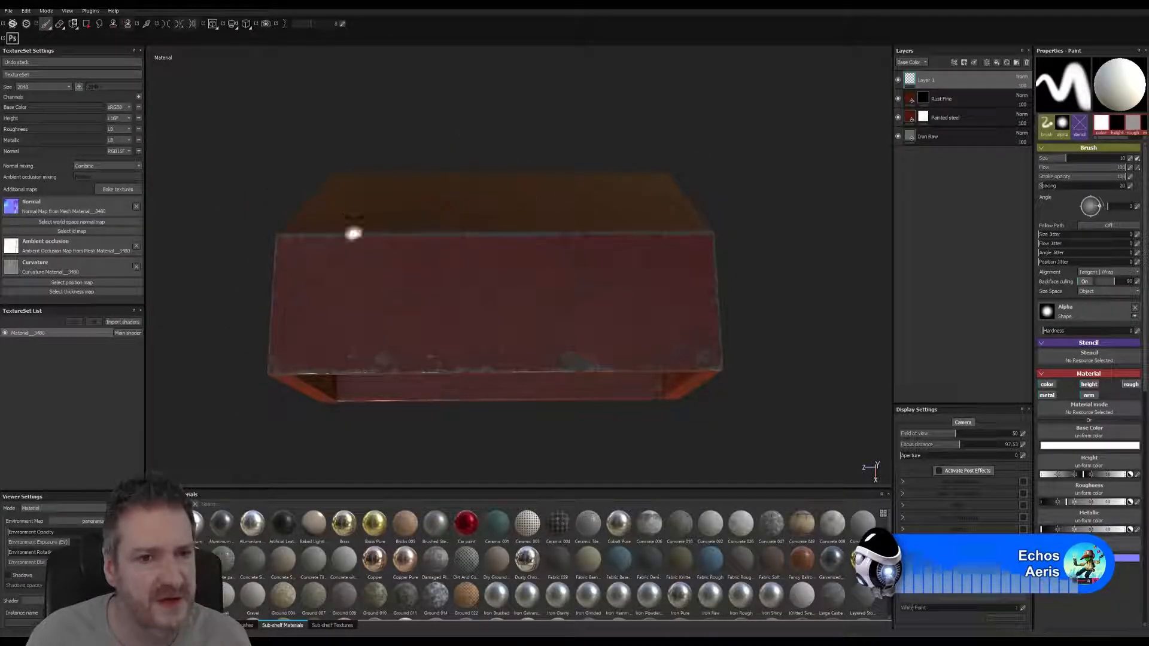
- Examine the chipped paint along the air intake's upper front edge and at its corners from several angles
alt+drag(472, 261, 479, 226)
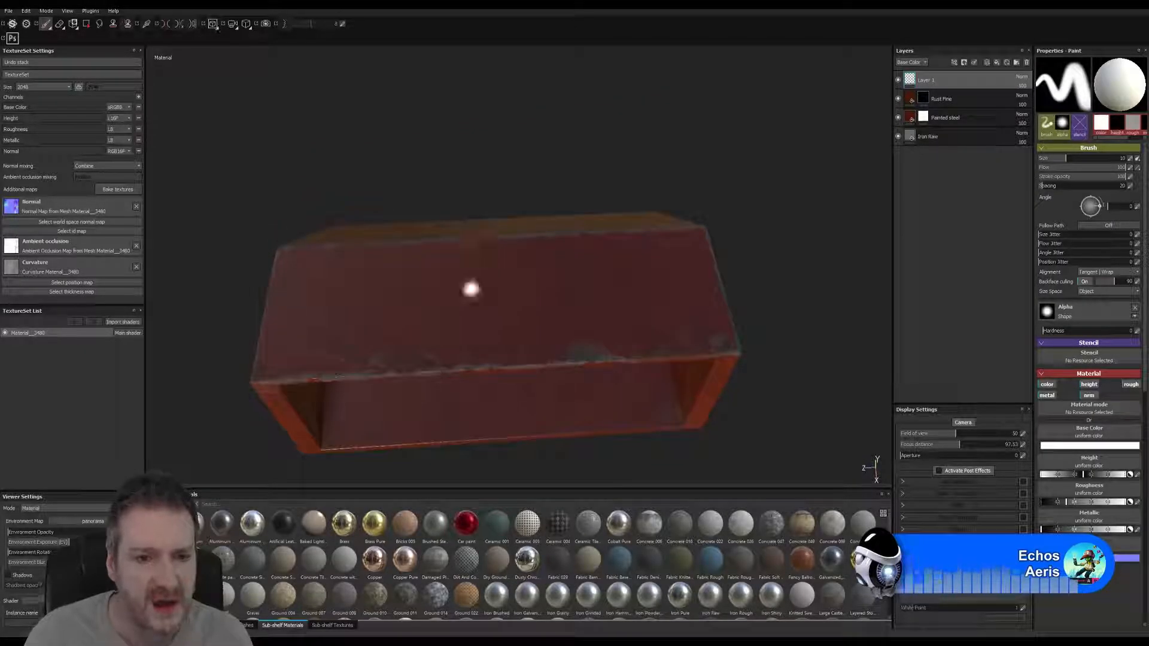
alt+drag(469, 287, 538, 218)
alt+drag(538, 318, 479, 223)
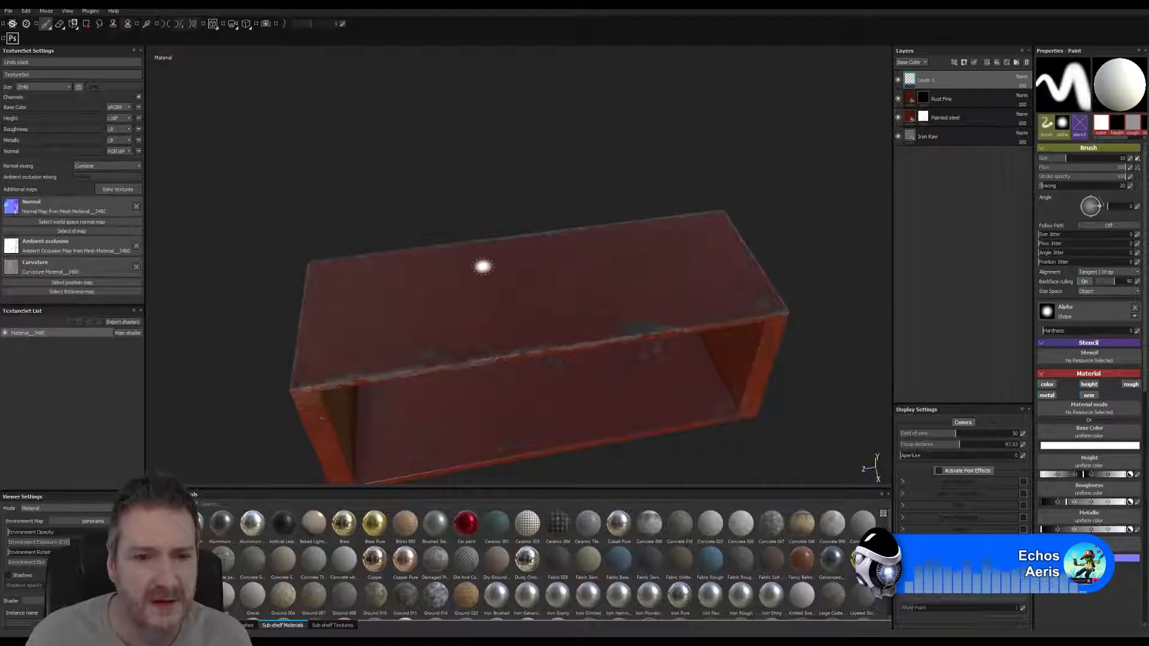
alt+drag(482, 264, 507, 295)
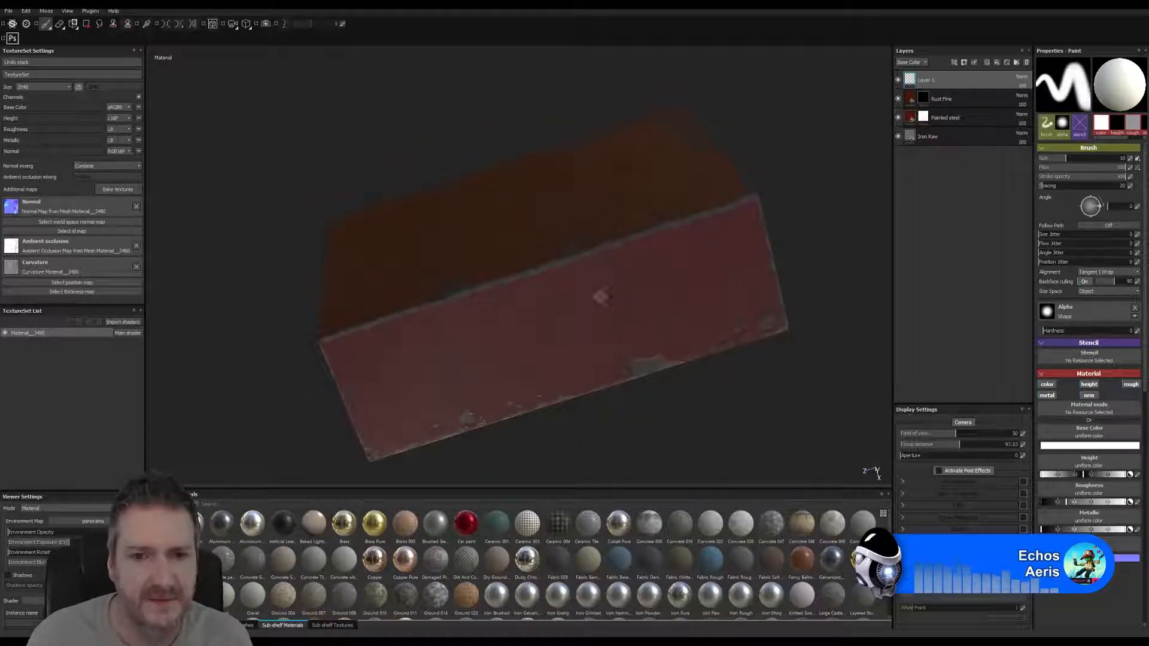
alt+drag(600, 295, 572, 316)
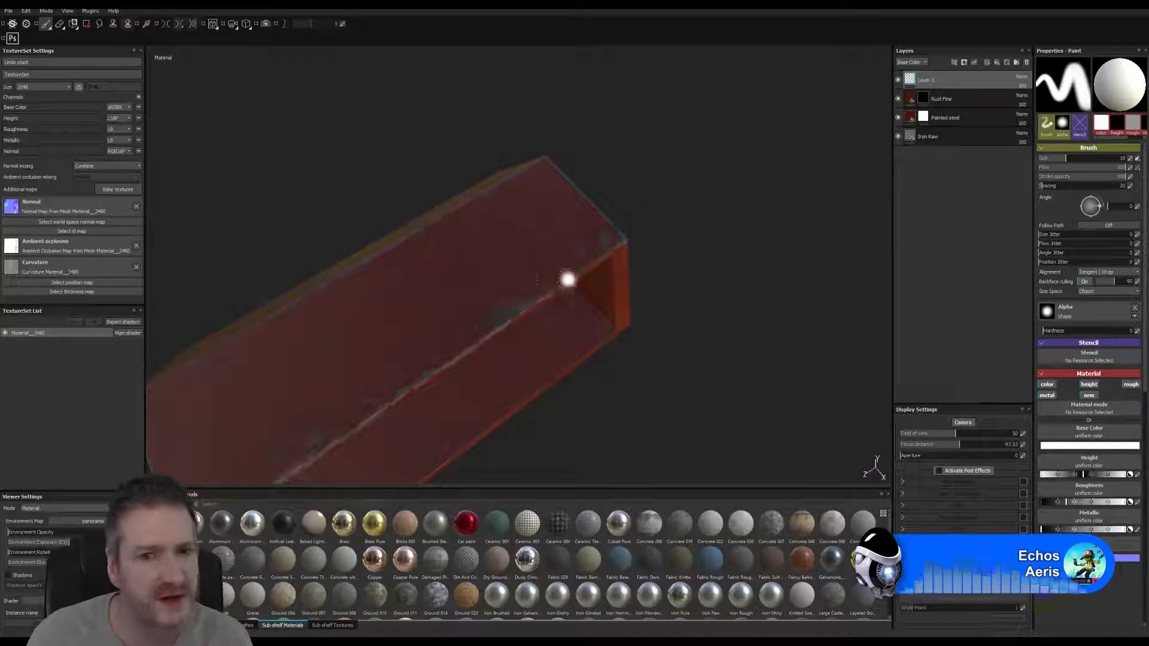
alt+drag(599, 284, 759, 288)
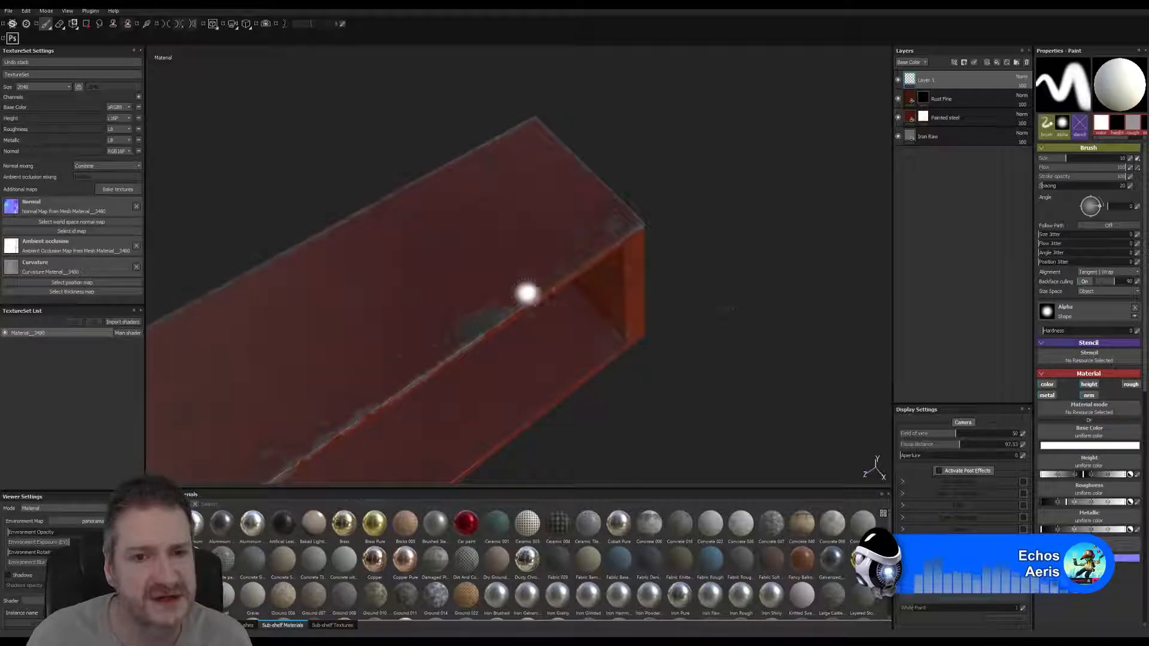
alt+middle_drag(489, 279, 571, 196)
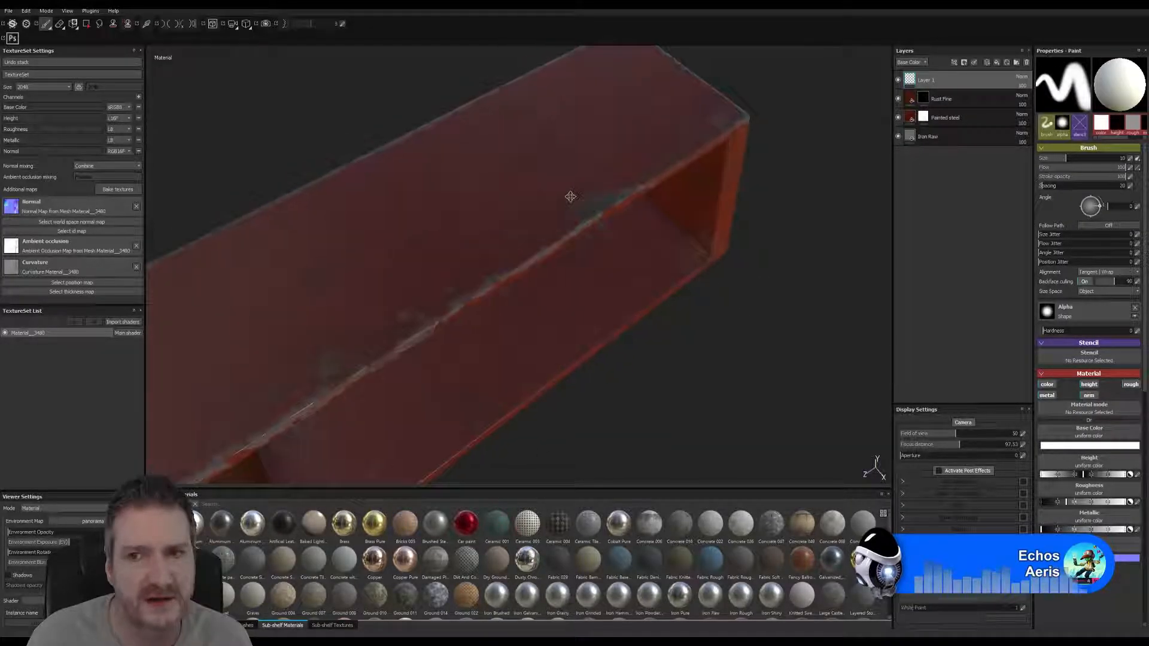
- Review the Painted steel layer's technical parameters, its mask's brush properties and its channels mapping
click(951, 120)
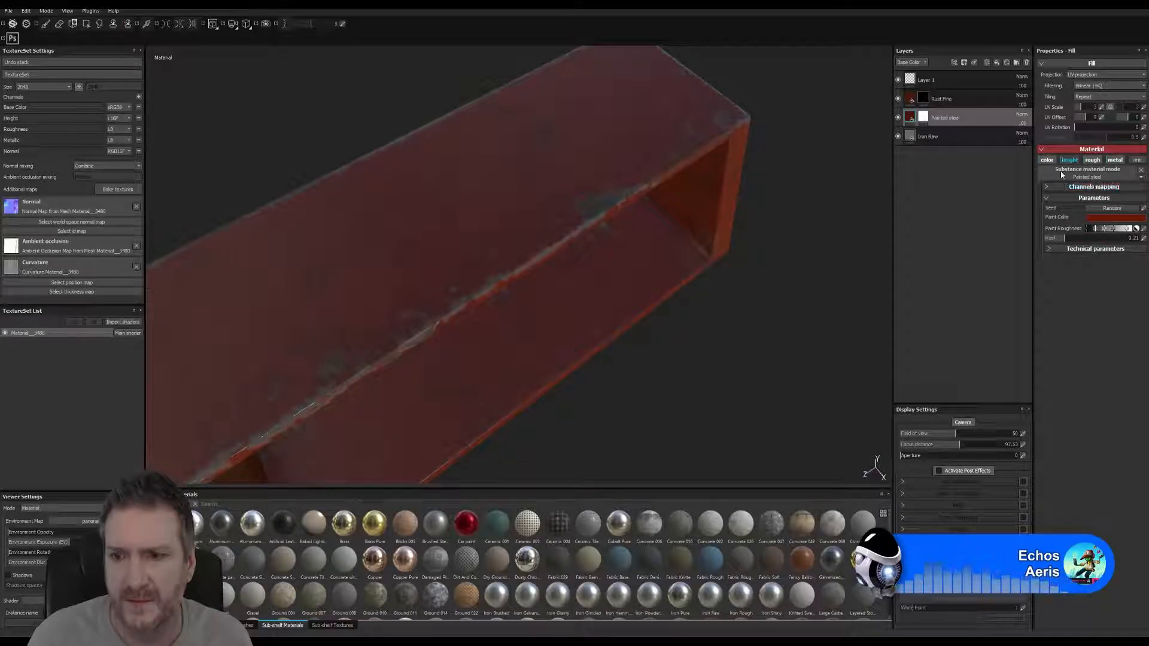
click(1049, 249)
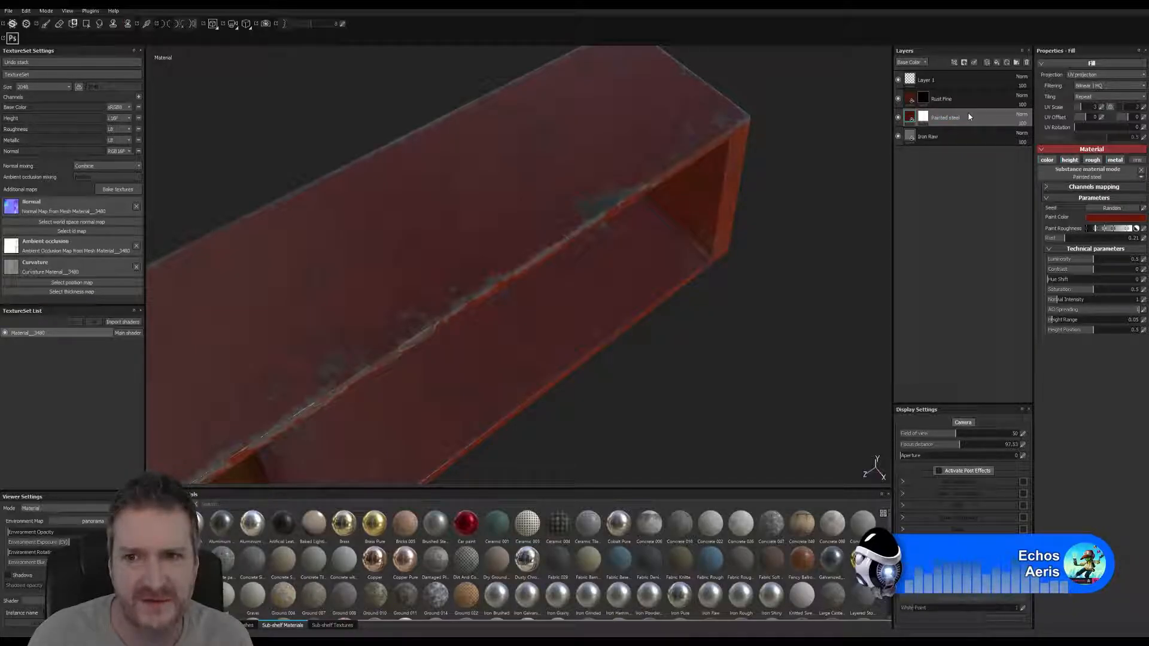
click(923, 115)
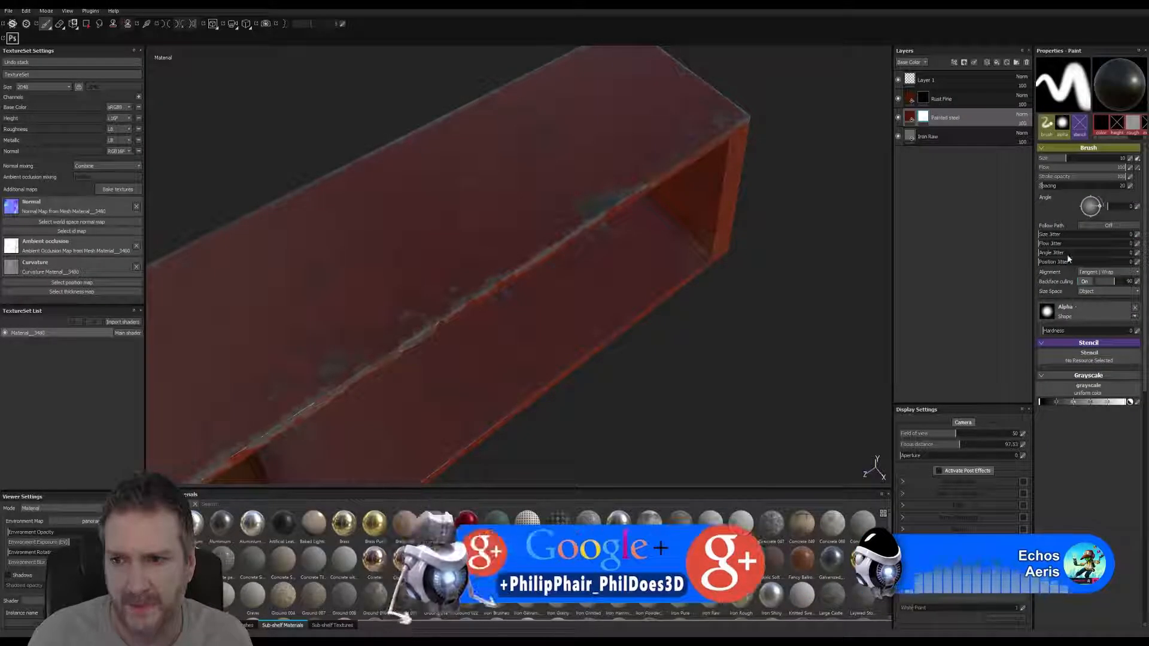
click(908, 118)
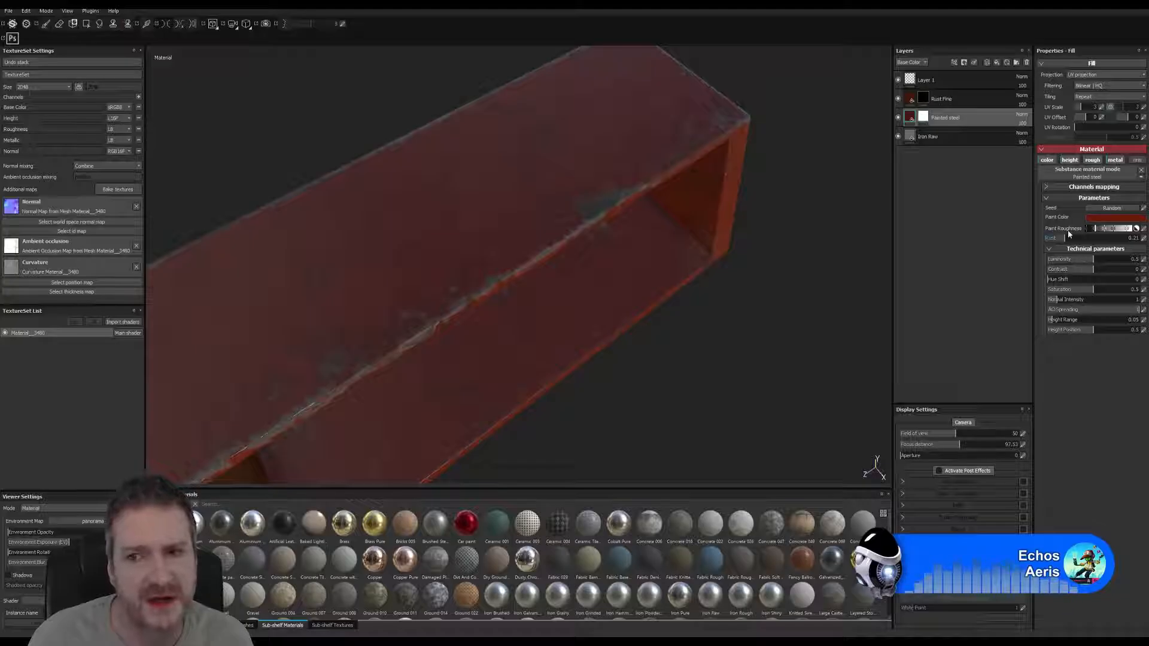
click(1046, 187)
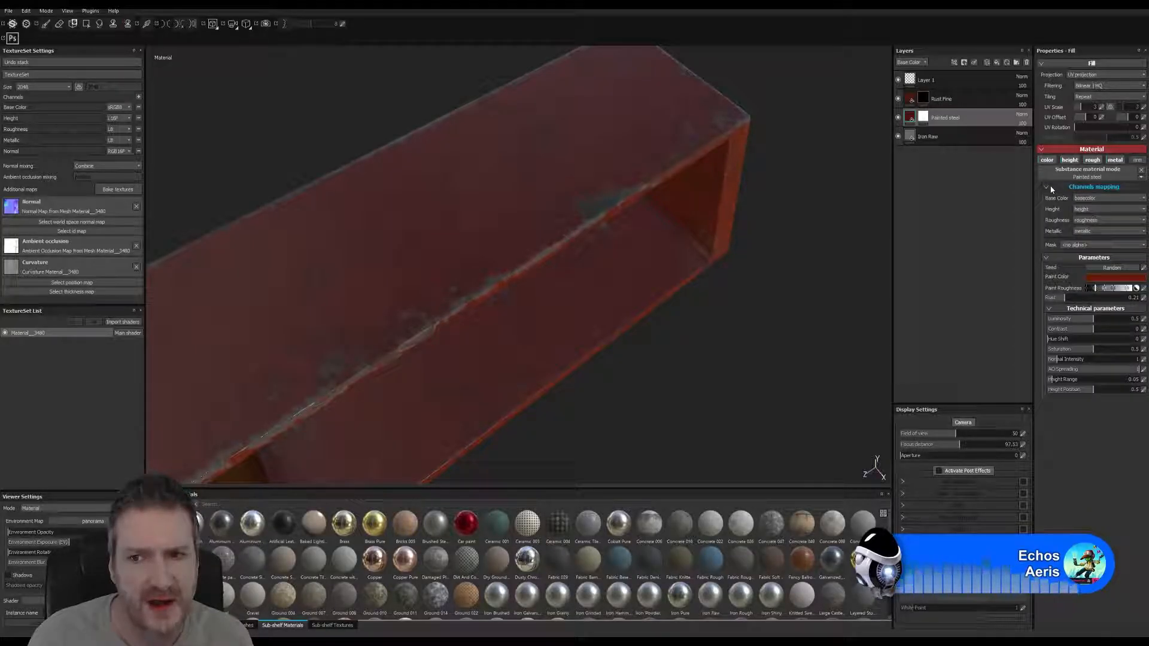
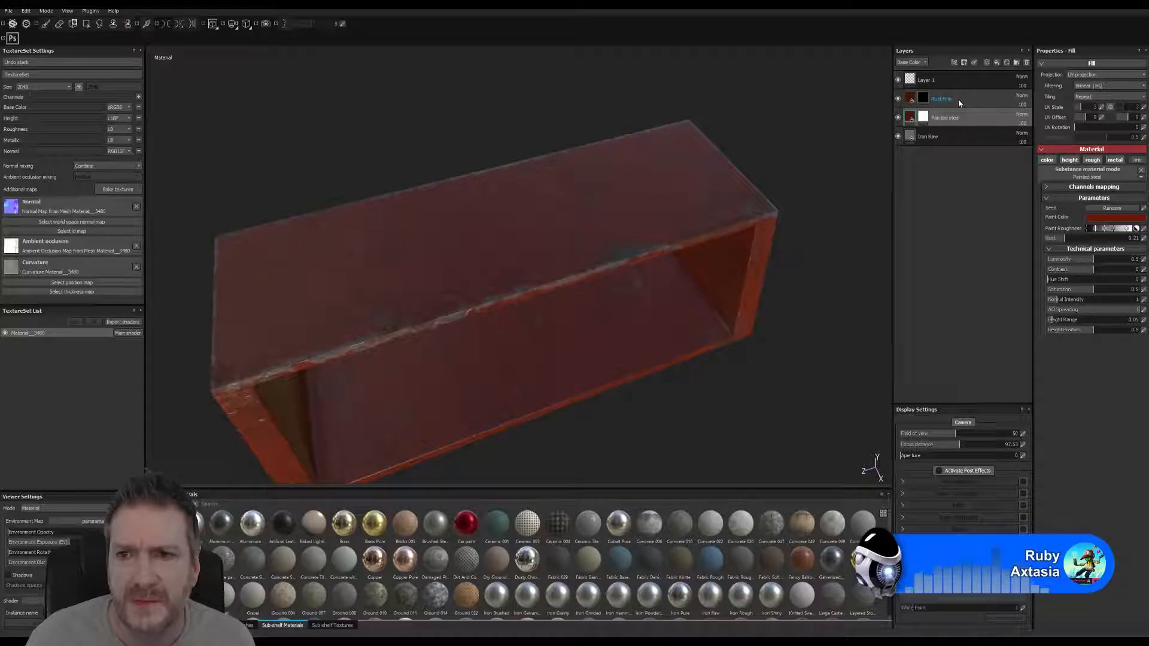
- Select the Rust Fine layer's mask and examine the rust along the front edge close up and from farther away
click(958, 103)
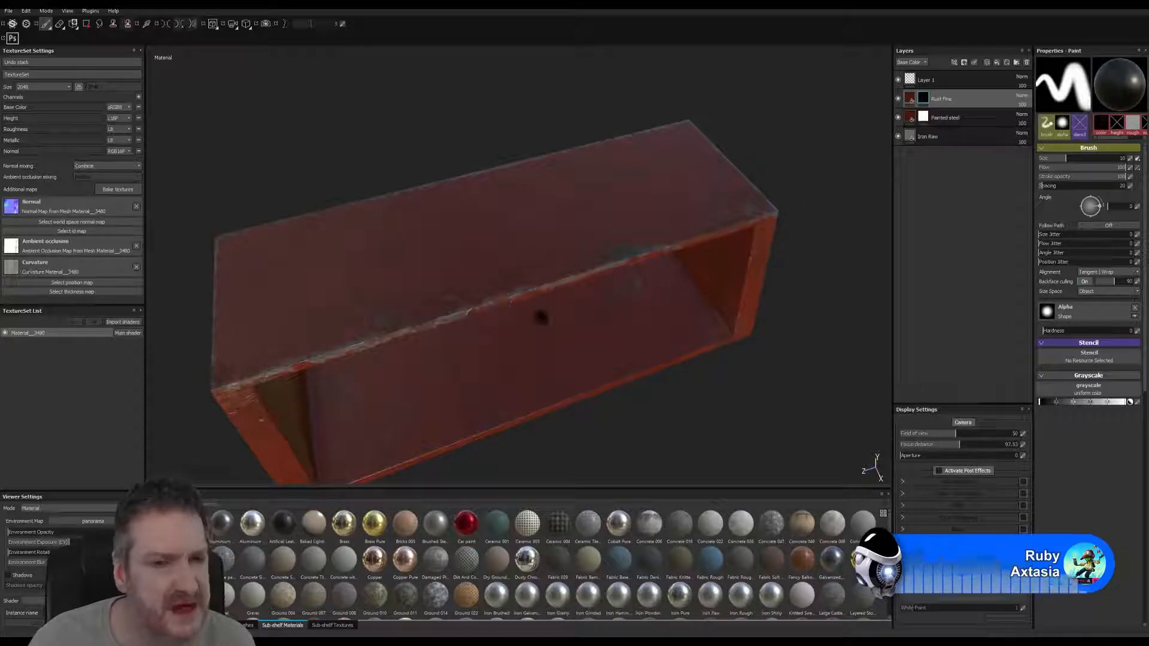
scroll(540, 317, up, 5)
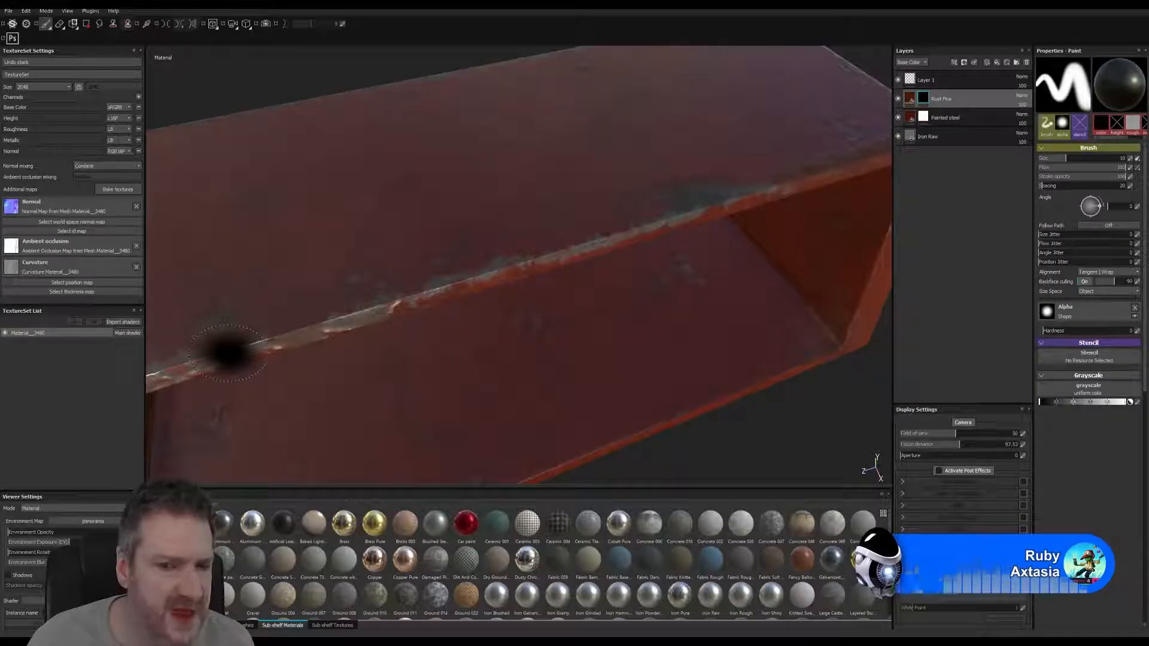
scroll(726, 328, down, 5)
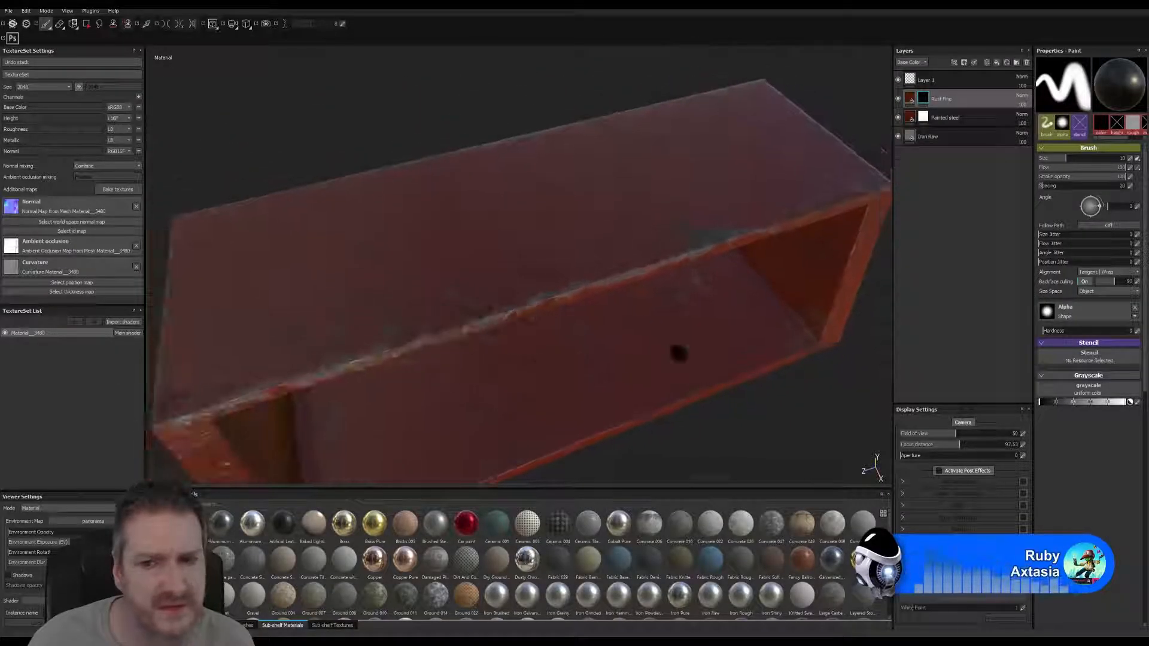
scroll(559, 328, down, 2)
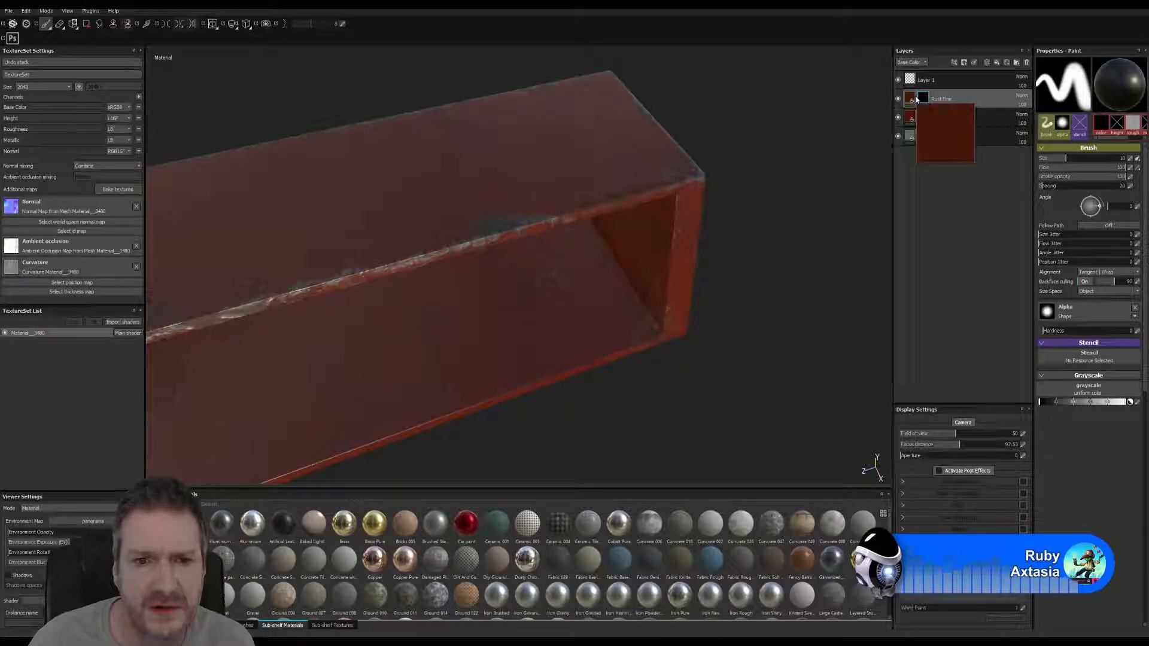
- Select the Painted steel layer's mask and choose the dirt brush that uses the Alpha Dirt 02 alpha
click(922, 117)
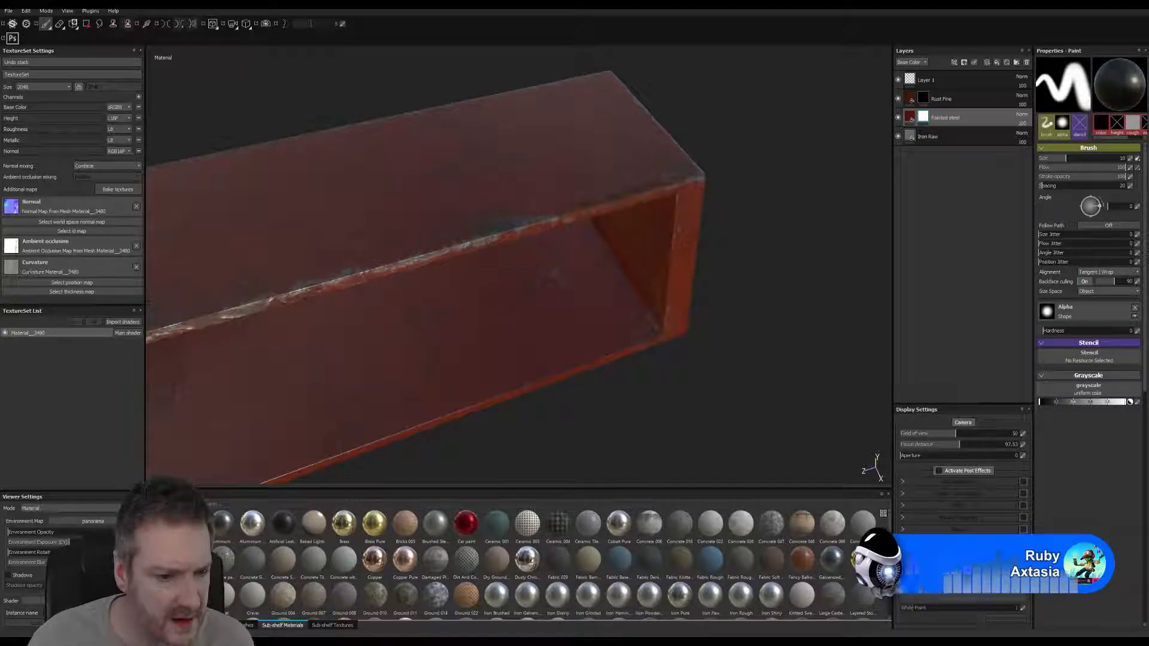
click(244, 625)
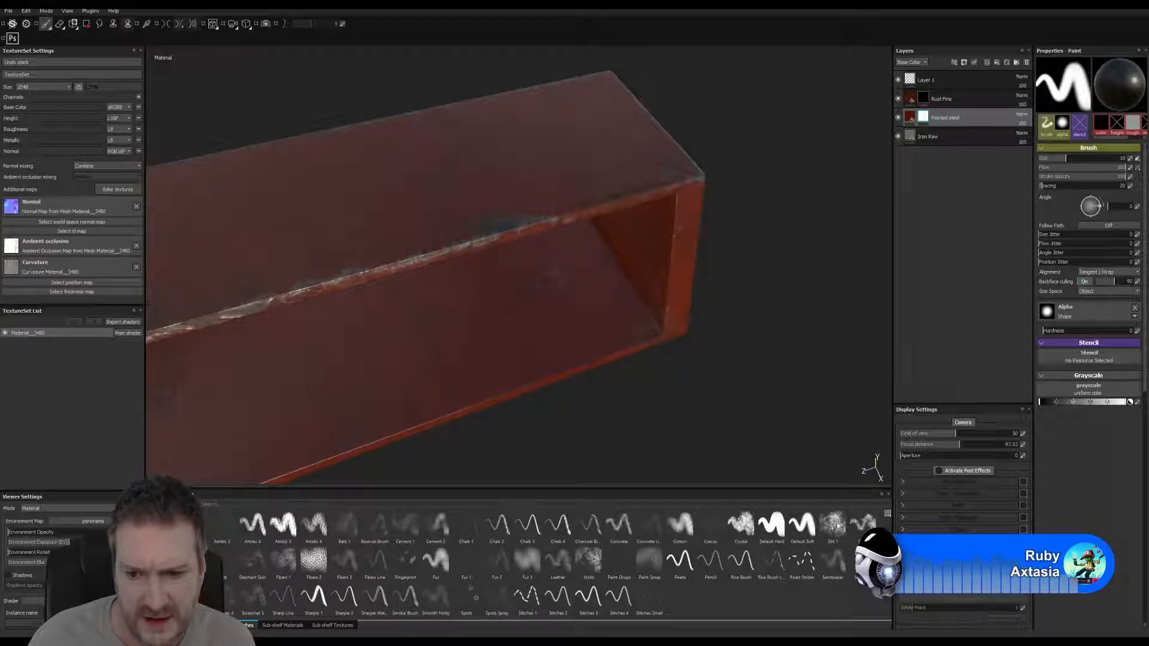
mouse_move(836, 525)
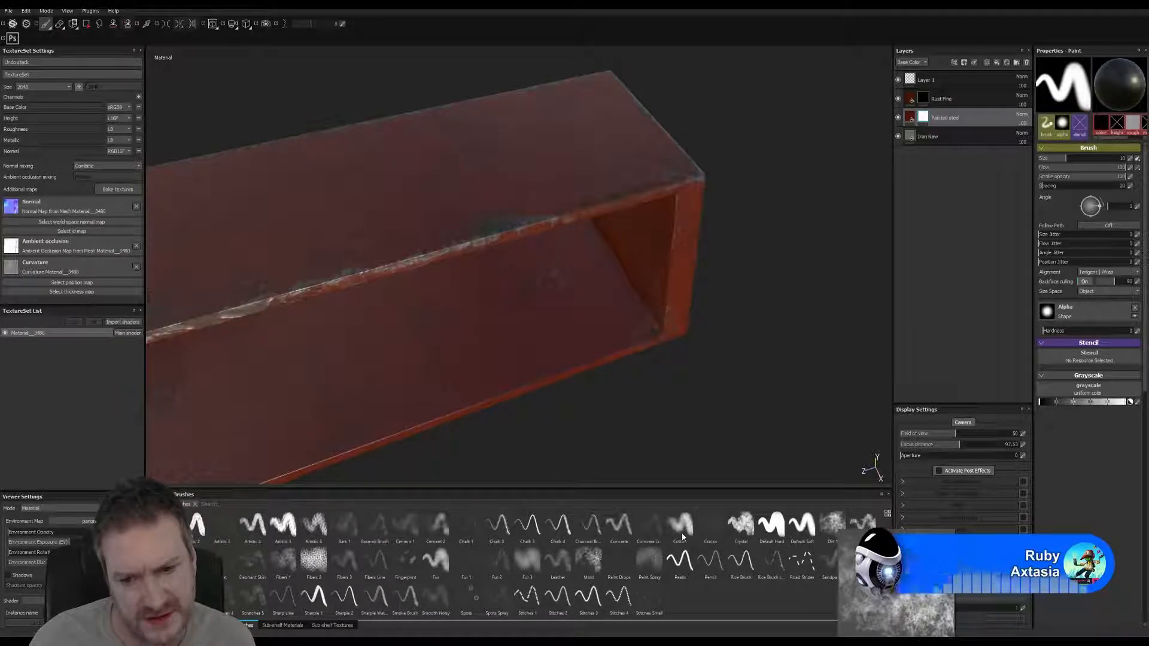
mouse_move(682, 537)
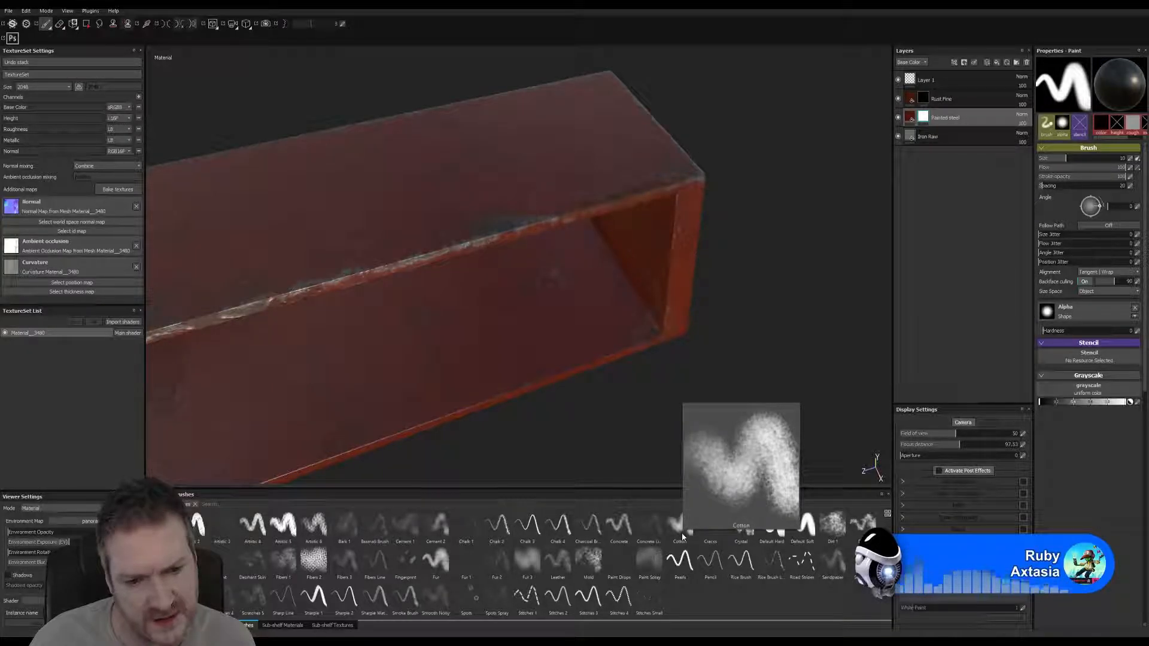
click(862, 524)
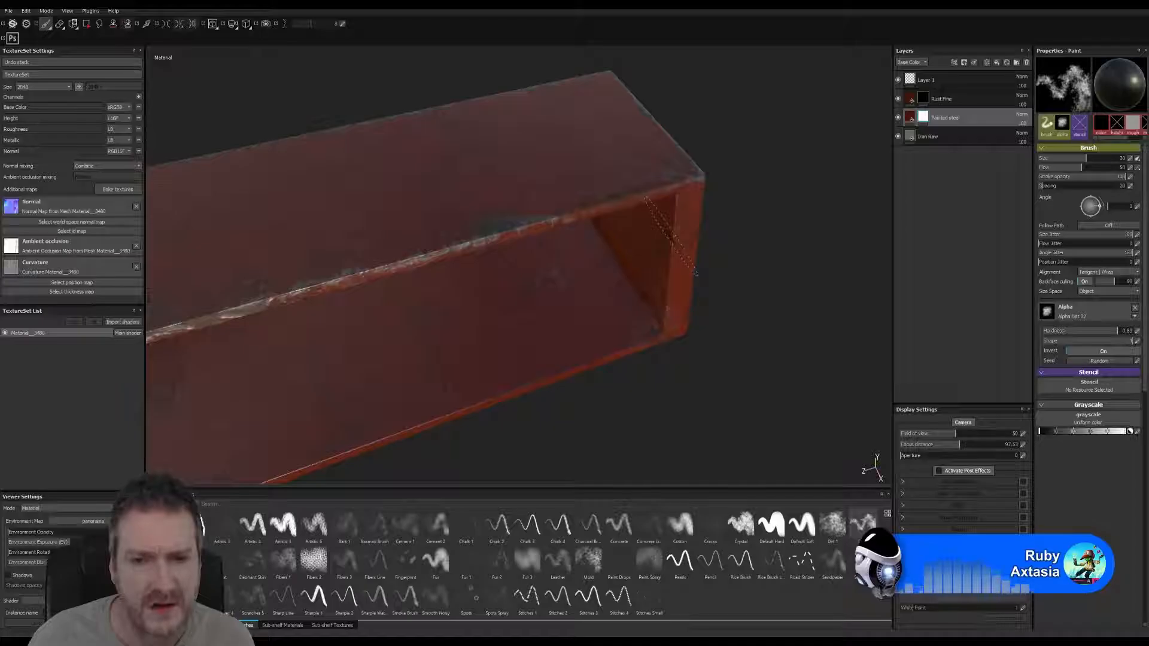
- Shrink the dirt brush and paint wear on the Painted steel mask down the opening's vertical inner edge beside the outer corner
alt+right_drag(673, 237, 849, 221)
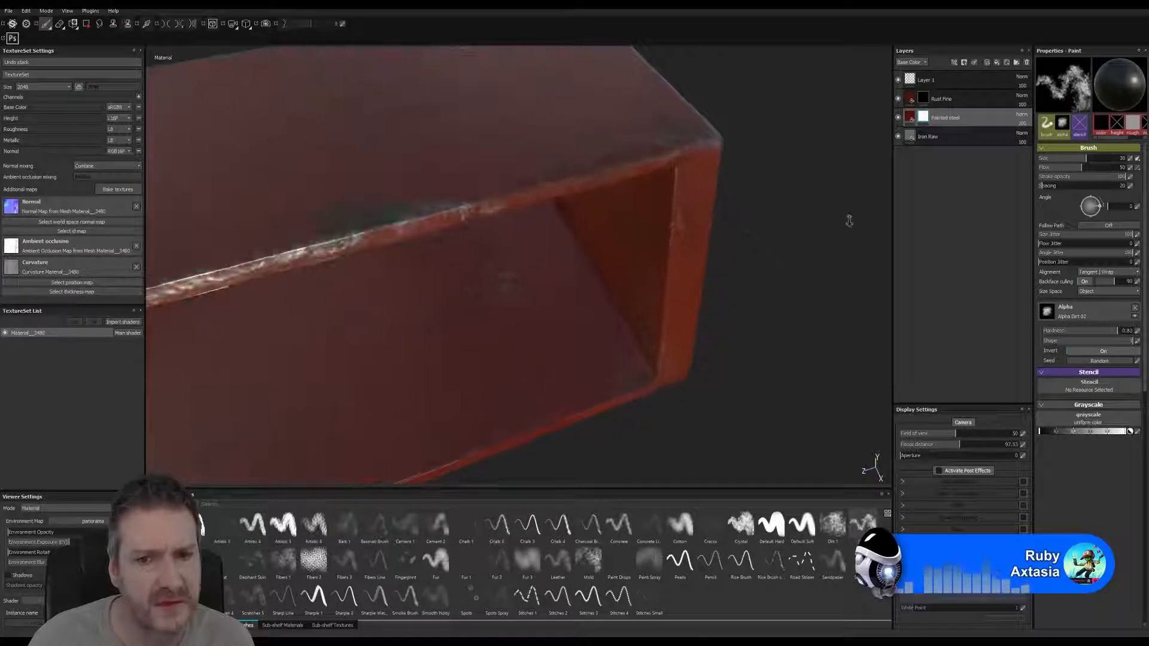
alt+right_drag(688, 229, 856, 221)
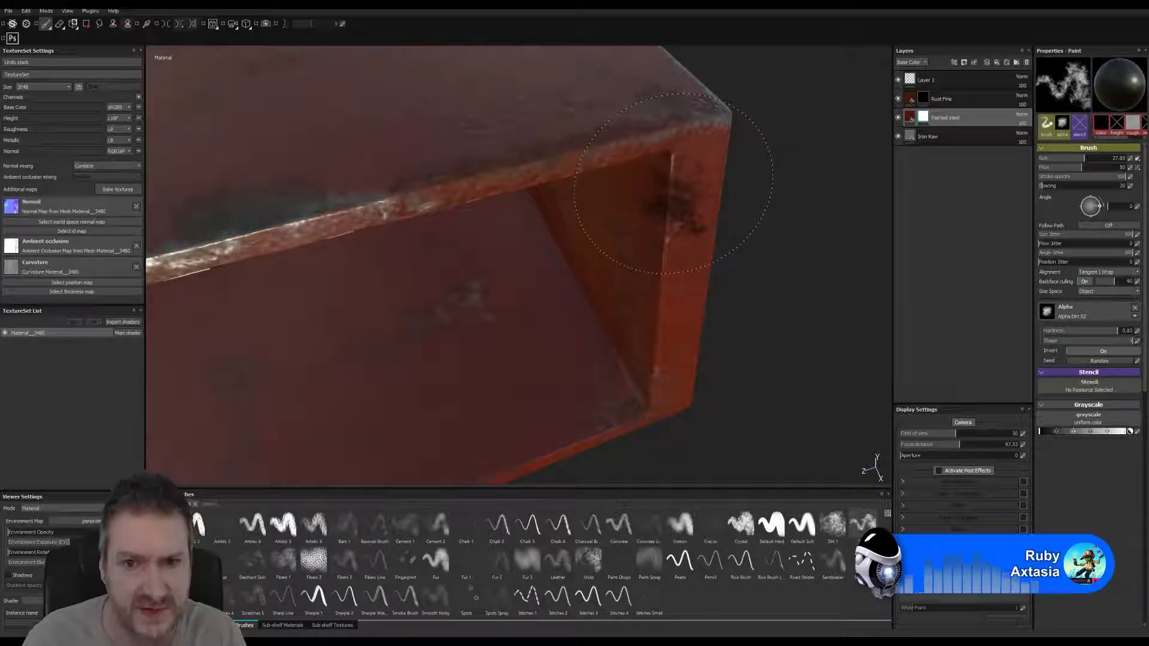
mouse_move(673, 178)
ctrl+right_down()
mouse_move(626, 182)
mouse_move(667, 179)
mouse_move(655, 180)
ctrl+right_up()
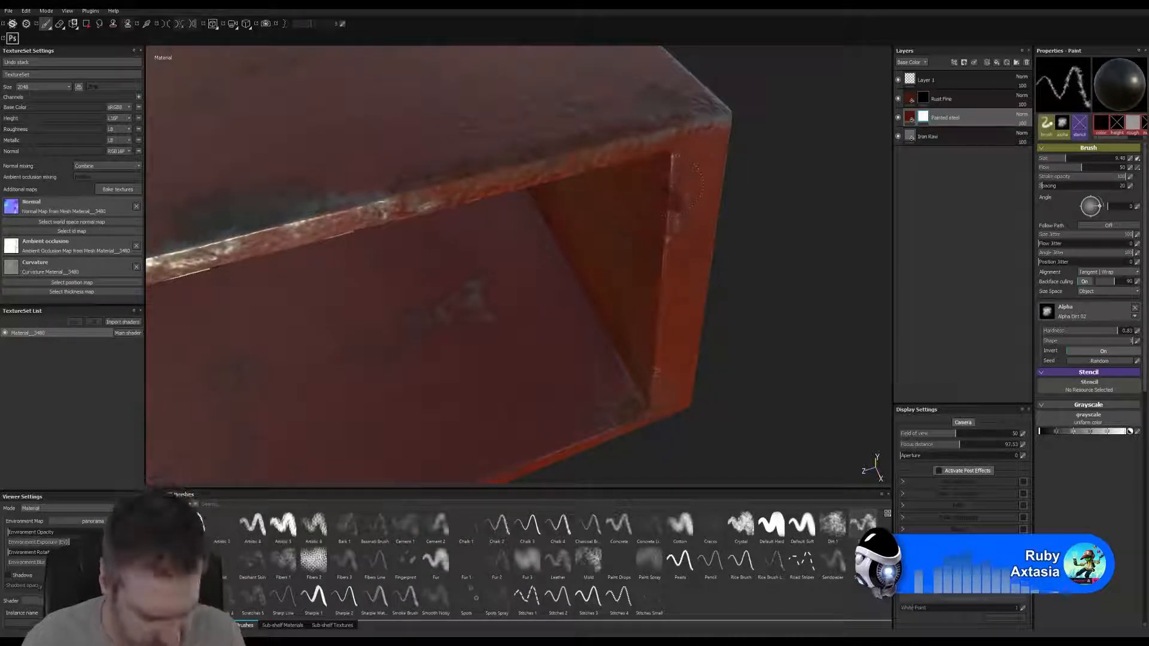
alt+drag(676, 233, 734, 214)
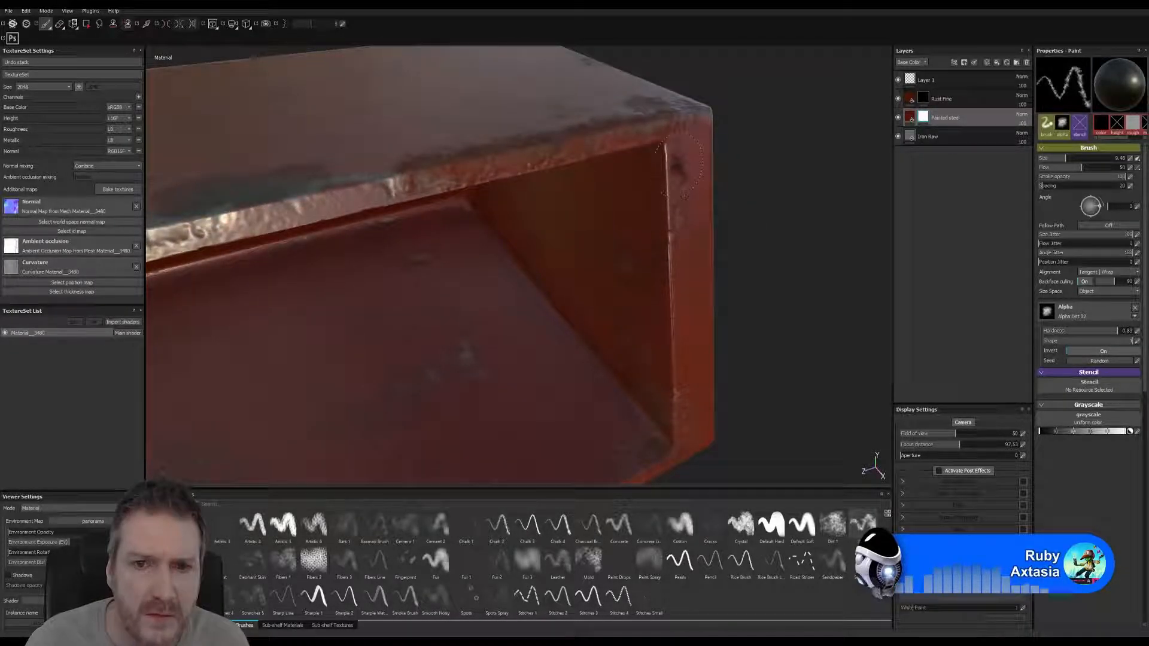
drag(665, 151, 676, 419)
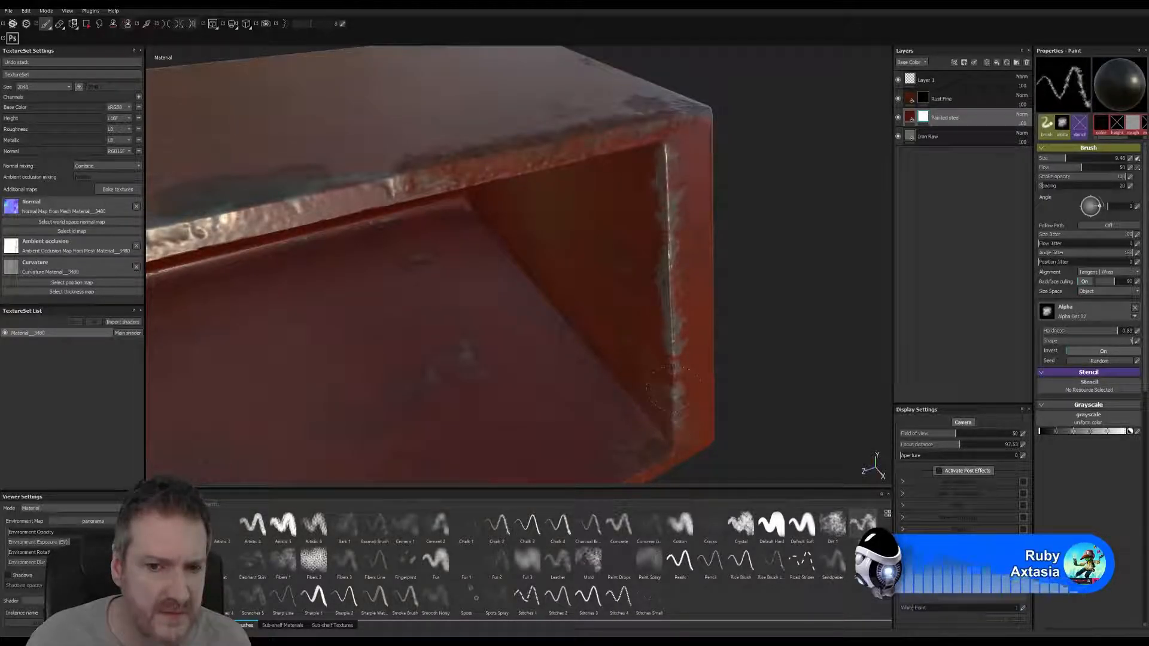
- Paint wear on the Painted steel mask down the vertical inner edge at the opposite end of the opening
alt+drag(727, 350, 688, 407)
alt+middle_drag(515, 398, 664, 239)
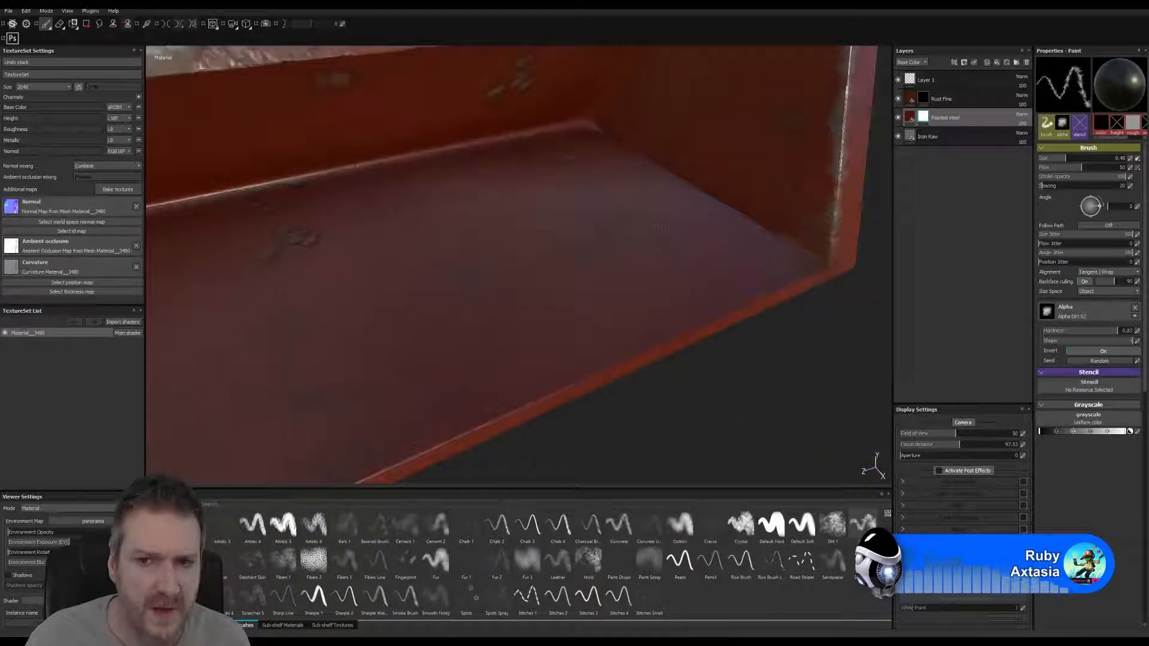
scroll(664, 239, down, 3)
alt+middle_drag(300, 346, 608, 299)
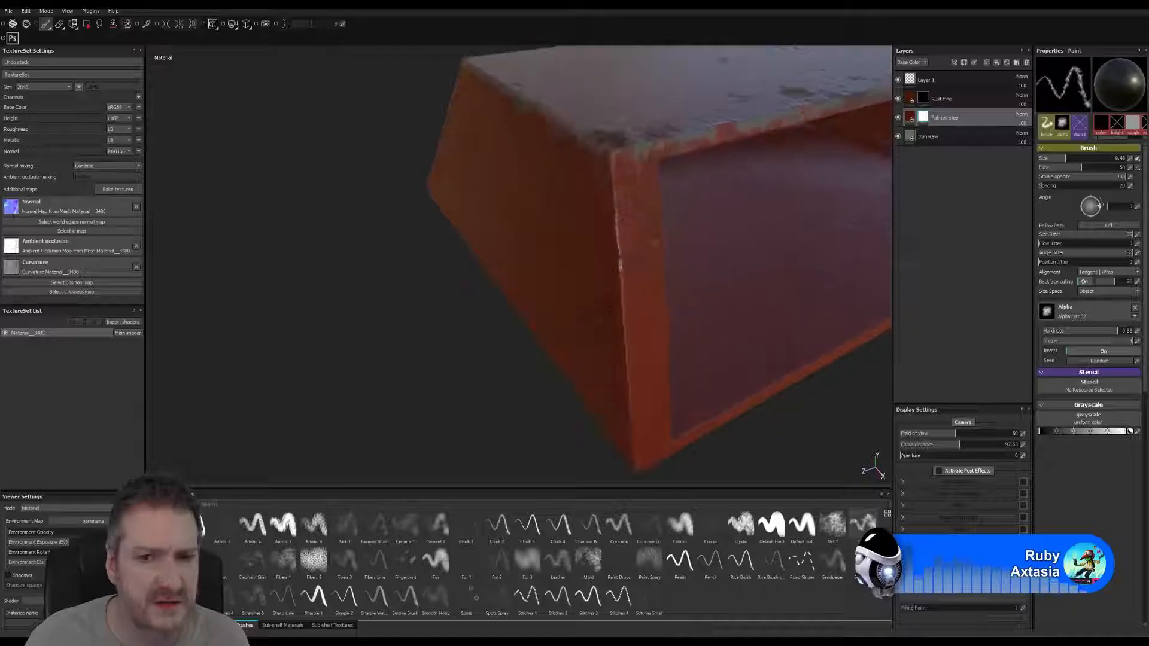
mouse_move(613, 304)
alt+mouse_down()
mouse_move(374, 279)
mouse_move(353, 299)
alt+mouse_up()
alt+middle_drag(461, 272, 376, 417)
alt+drag(411, 256, 288, 248)
alt+right_drag(443, 260, 261, 219)
mouse_move(367, 234)
alt+mouse_down()
mouse_move(558, 292)
mouse_move(564, 260)
alt+mouse_up()
alt+drag(596, 371, 459, 293)
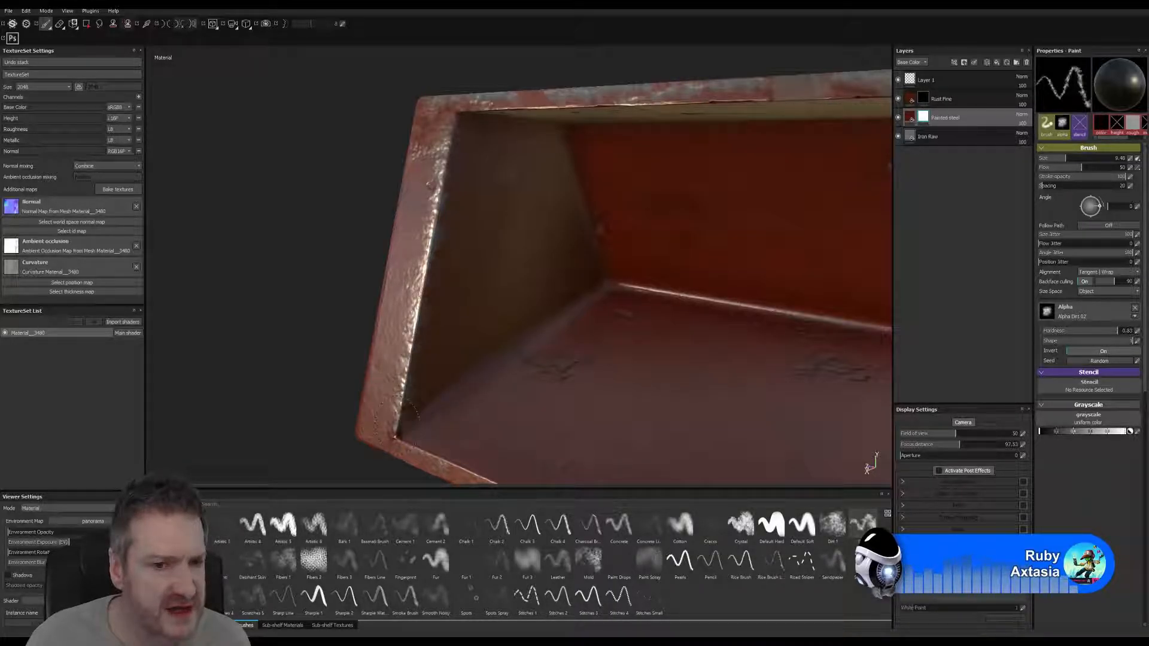
- Paint wear along the first stretch of the opening's lower front edge, starting from the freshly worn corner
key(alt)
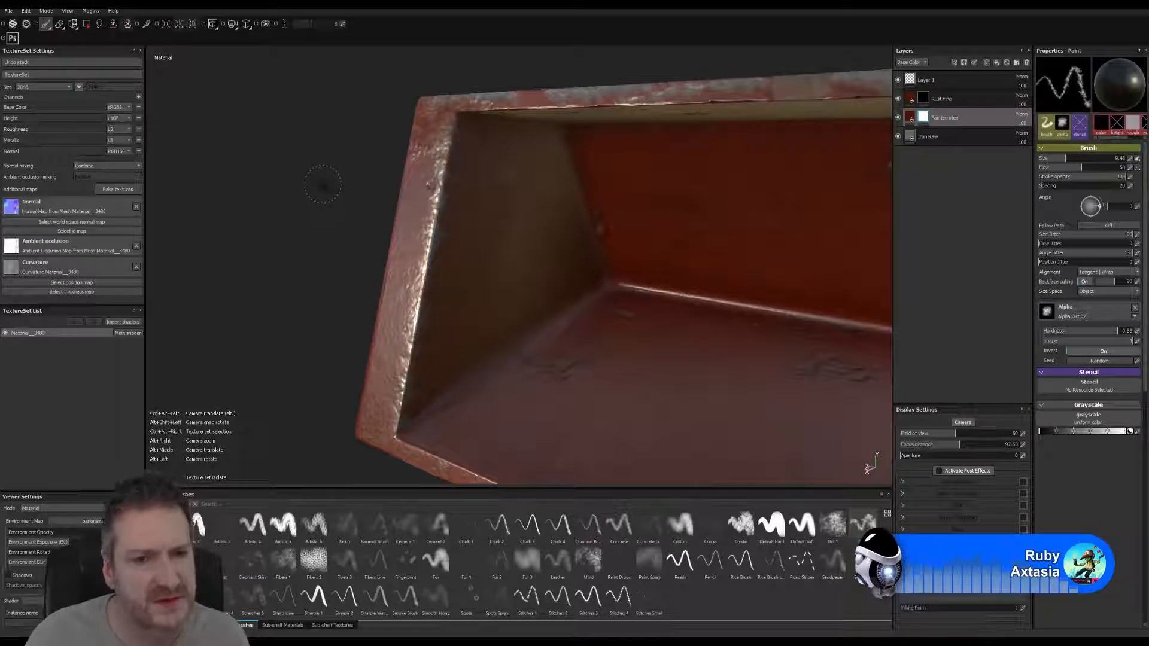
alt+drag(321, 179, 224, 223)
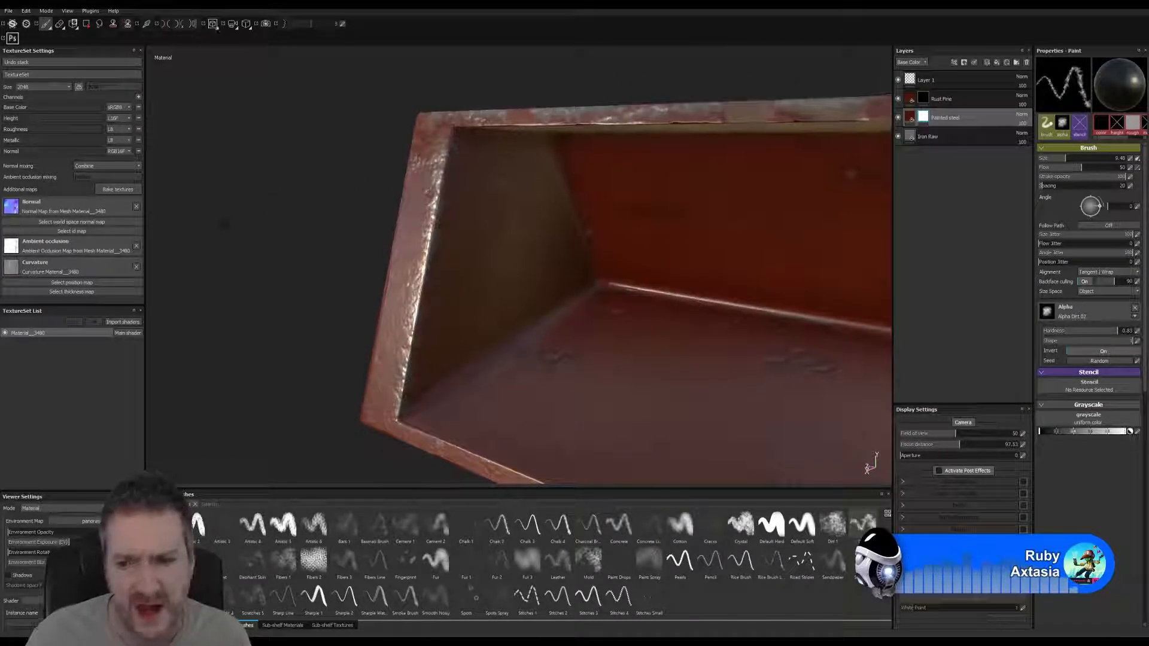
mouse_move(301, 168)
alt+mouse_down()
mouse_move(313, 246)
mouse_move(313, 229)
mouse_move(221, 179)
mouse_move(206, 131)
mouse_move(209, 156)
alt+mouse_up()
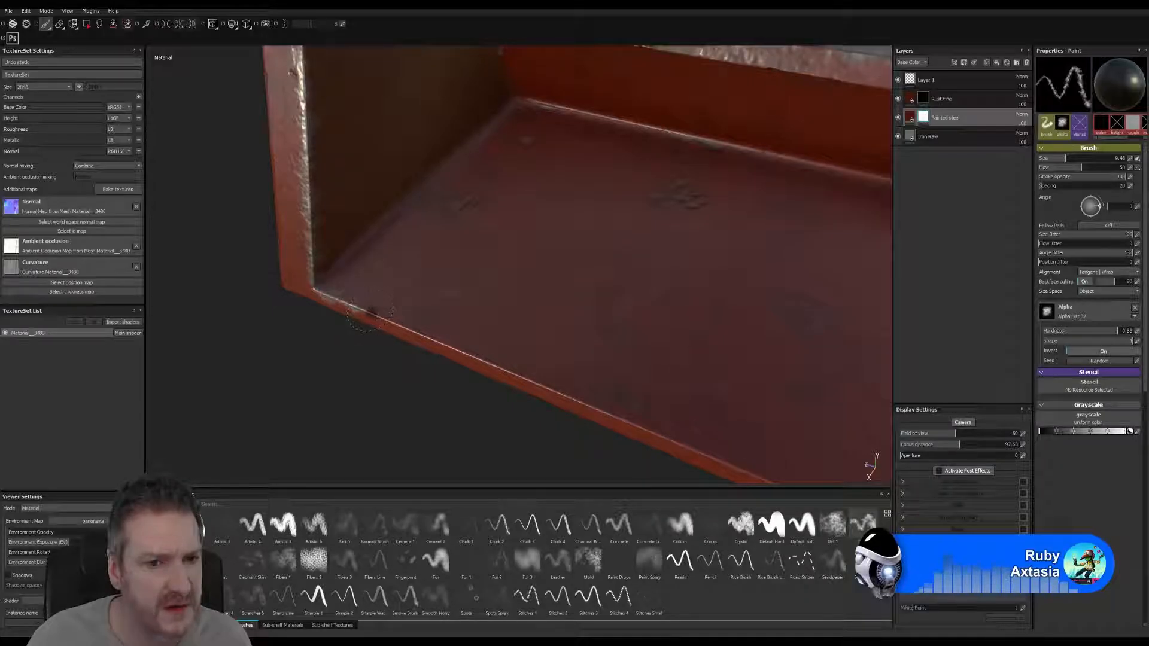
click(434, 337)
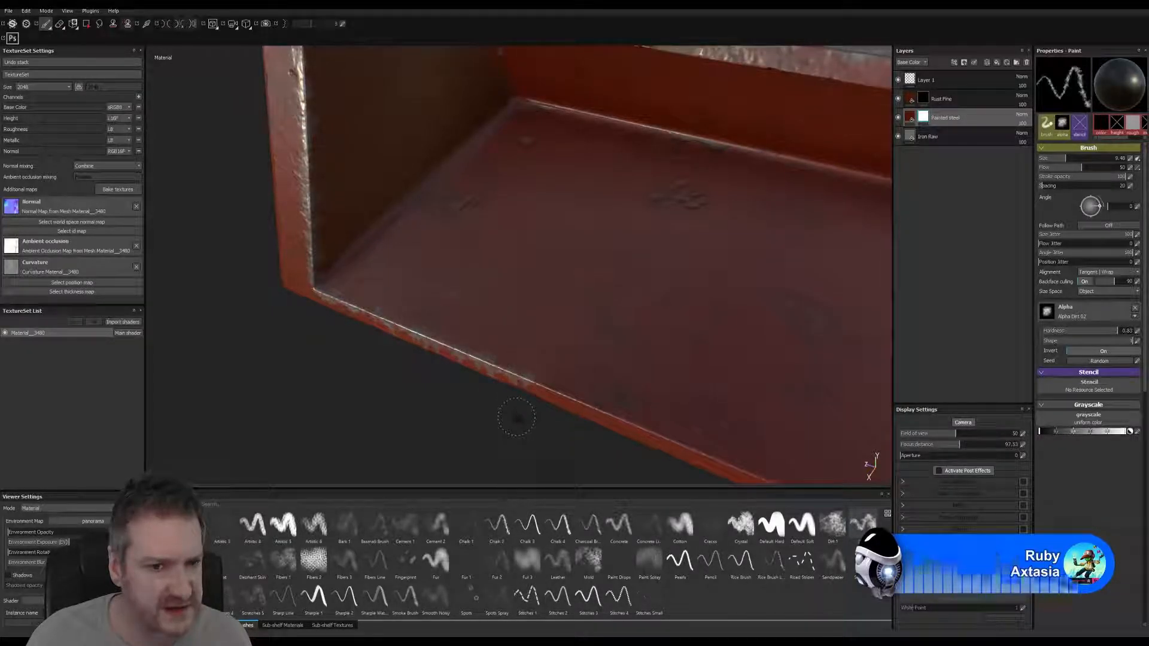
mouse_move(513, 410)
alt+mouse_down()
mouse_move(351, 318)
mouse_move(350, 283)
alt+mouse_up()
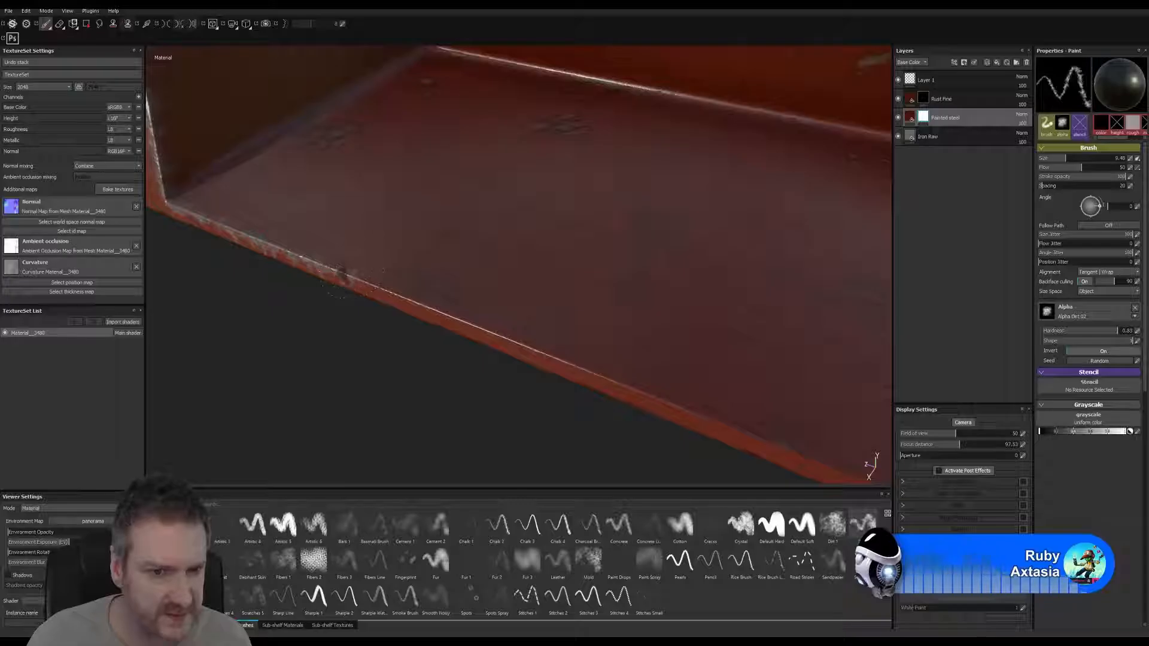
- Shrink the dirt brush slightly and continue the wear along the rest of the lower front edge to its far corner
alt+right_drag(352, 308, 655, 389)
alt+middle_drag(588, 381, 440, 245)
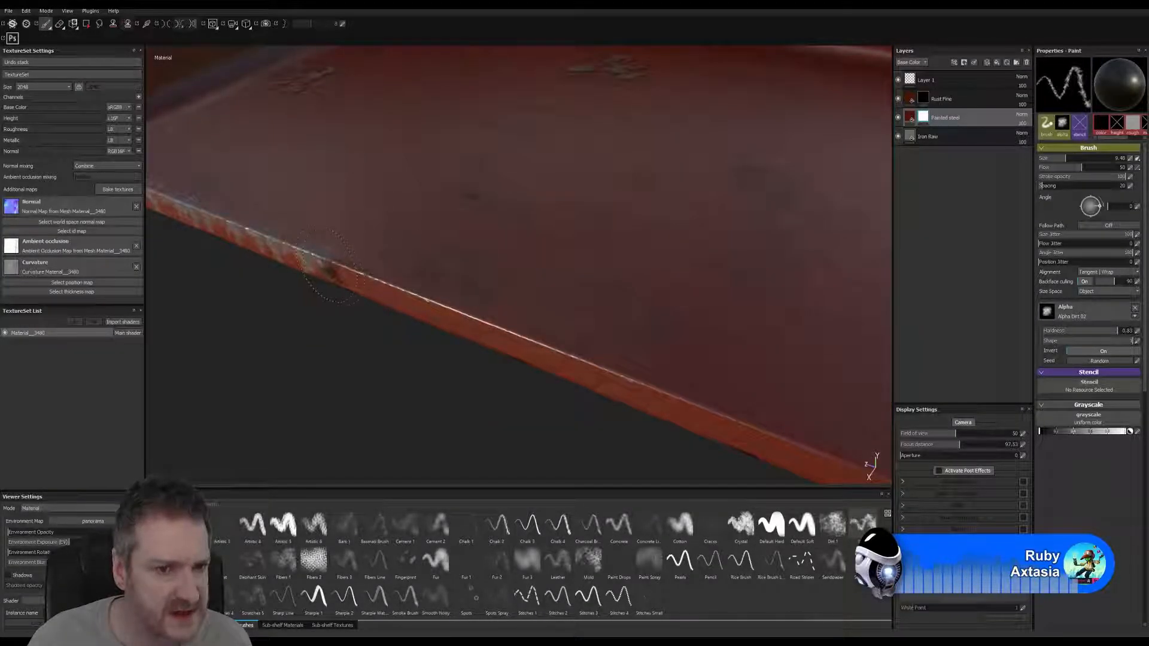
key(bracketleft)
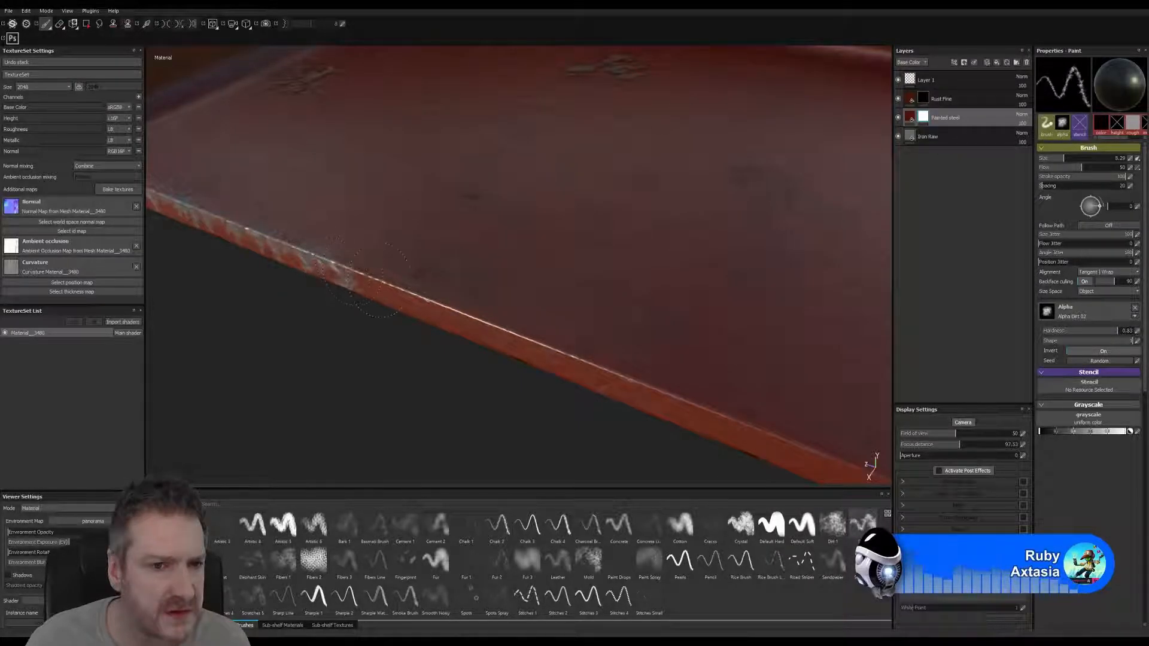
mouse_move(402, 272)
mouse_down()
mouse_move(413, 296)
mouse_move(595, 371)
mouse_move(574, 389)
mouse_up()
alt+middle_drag(582, 415, 359, 278)
mouse_move(443, 260)
mouse_down()
mouse_move(413, 248)
mouse_move(688, 349)
mouse_up()
alt+middle_drag(564, 376, 392, 306)
mouse_move(327, 236)
mouse_down()
mouse_move(317, 237)
mouse_move(461, 257)
mouse_move(694, 347)
mouse_move(683, 399)
mouse_up()
mouse_move(711, 352)
alt+middle_down()
mouse_move(123, 160)
mouse_move(230, 201)
alt+middle_up()
mouse_move(250, 206)
mouse_down()
mouse_move(333, 244)
mouse_move(461, 258)
mouse_move(514, 300)
mouse_move(615, 344)
mouse_move(829, 374)
mouse_up()
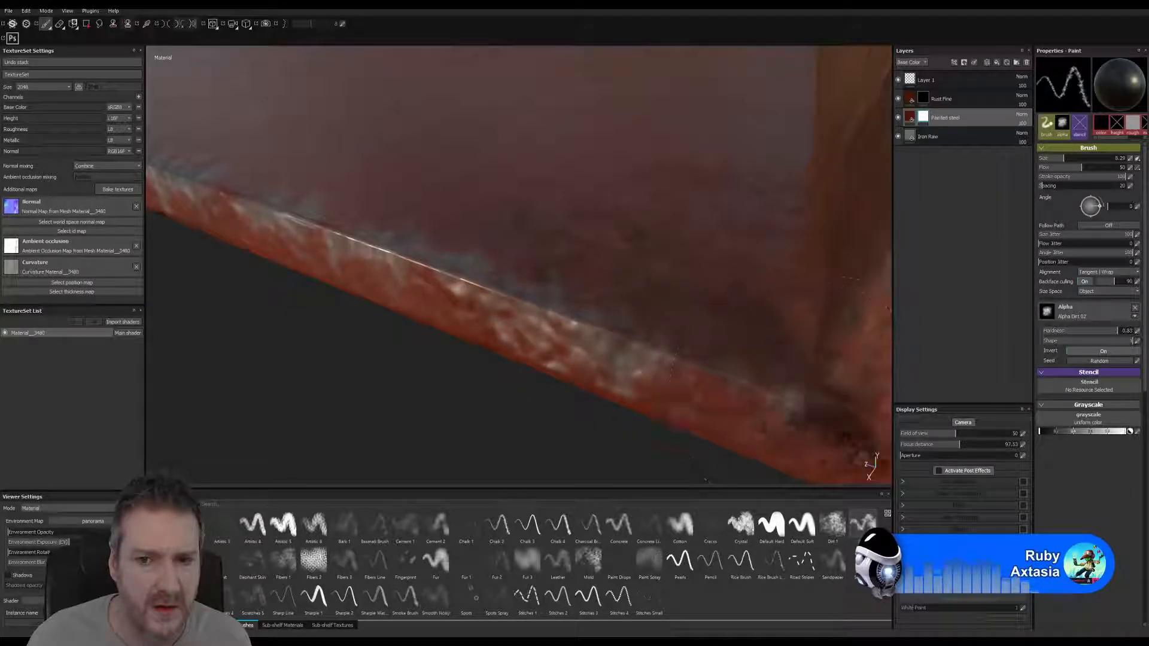
- Enlarge the dirt brush and paint wear down the outer vertical edge of the front frame at that end
mouse_move(804, 455)
alt+middle_down()
mouse_move(494, 398)
mouse_move(456, 403)
mouse_move(467, 407)
mouse_move(282, 366)
mouse_move(504, 390)
mouse_move(389, 351)
mouse_move(305, 359)
mouse_move(672, 411)
mouse_move(616, 375)
mouse_move(287, 313)
mouse_move(658, 436)
mouse_move(375, 351)
mouse_move(282, 249)
mouse_move(513, 410)
mouse_move(466, 370)
alt+middle_up()
alt+drag(467, 369, 468, 314)
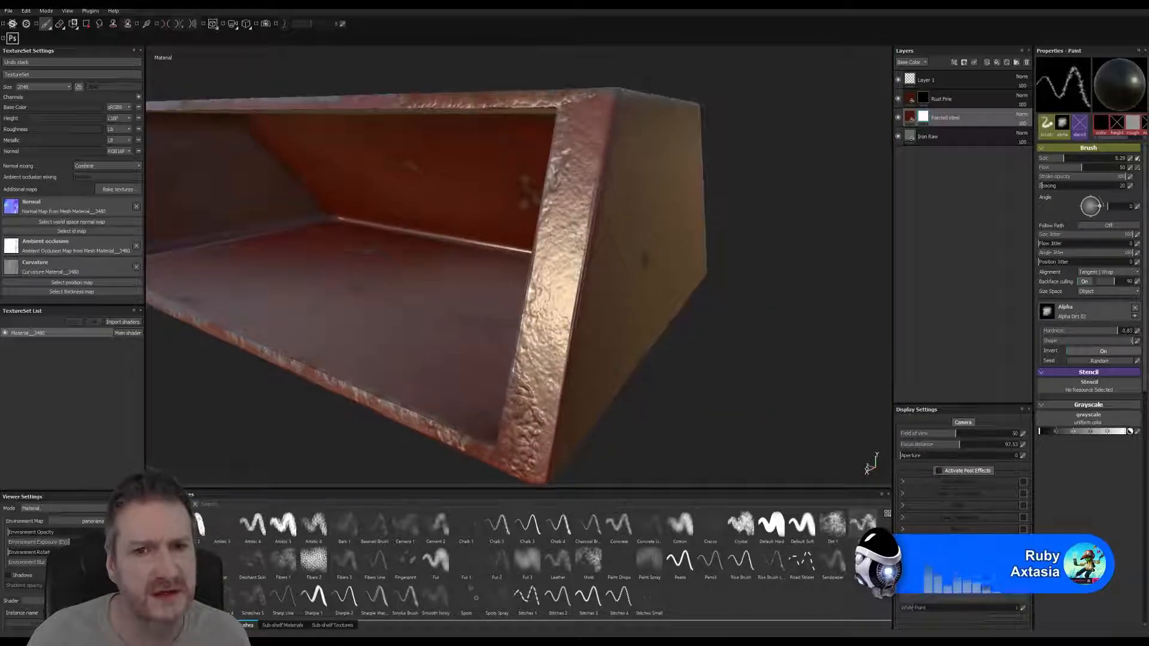
ctrl+right_drag(612, 107, 617, 106)
click(611, 112)
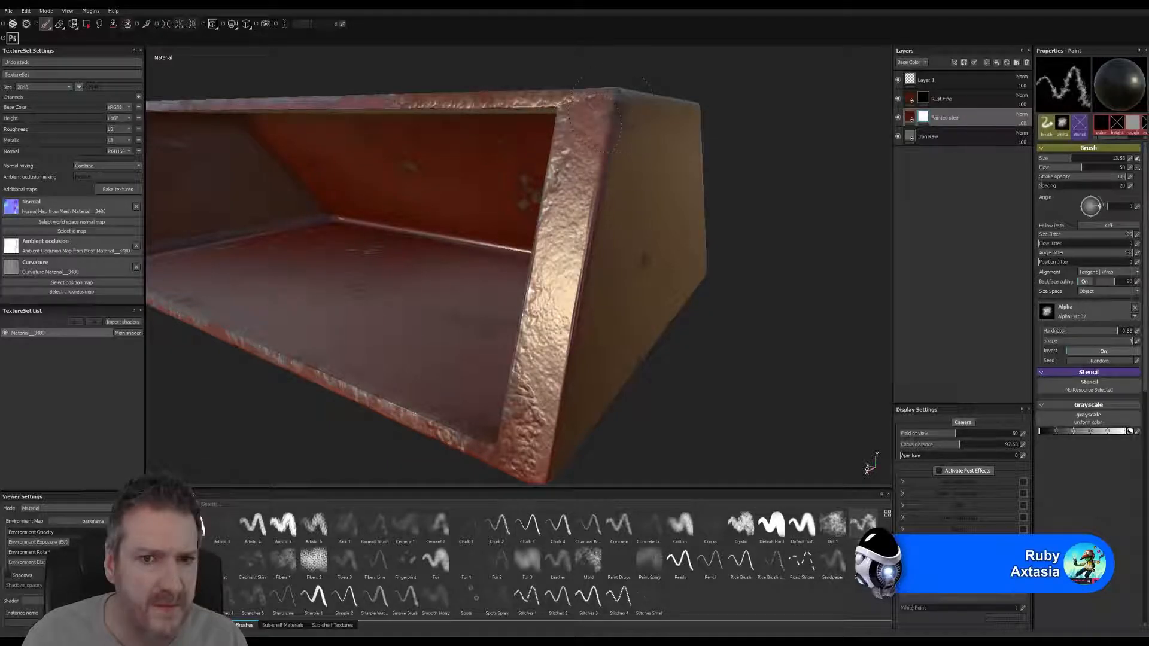
click(615, 103)
mouse_move(613, 102)
mouse_down()
mouse_move(556, 317)
mouse_move(549, 392)
mouse_move(569, 446)
mouse_move(568, 426)
mouse_up()
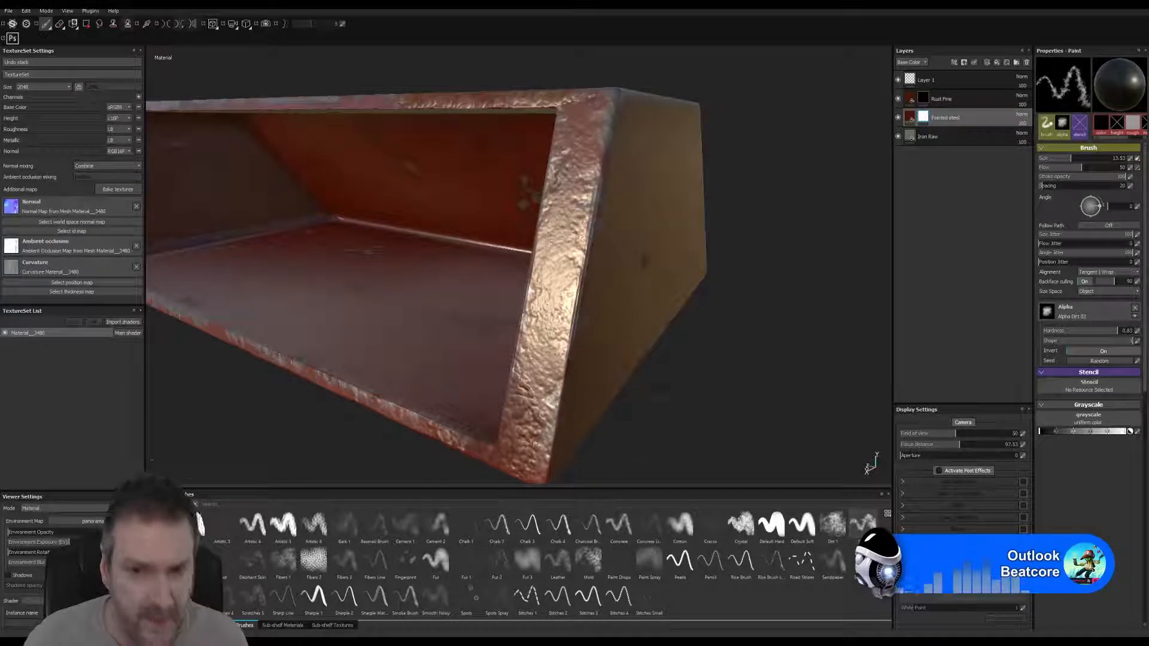
- Enlarge the brush further and dab uneven wear patches down the outer vertical edge at the intake's other end
alt+drag(694, 365, 519, 371)
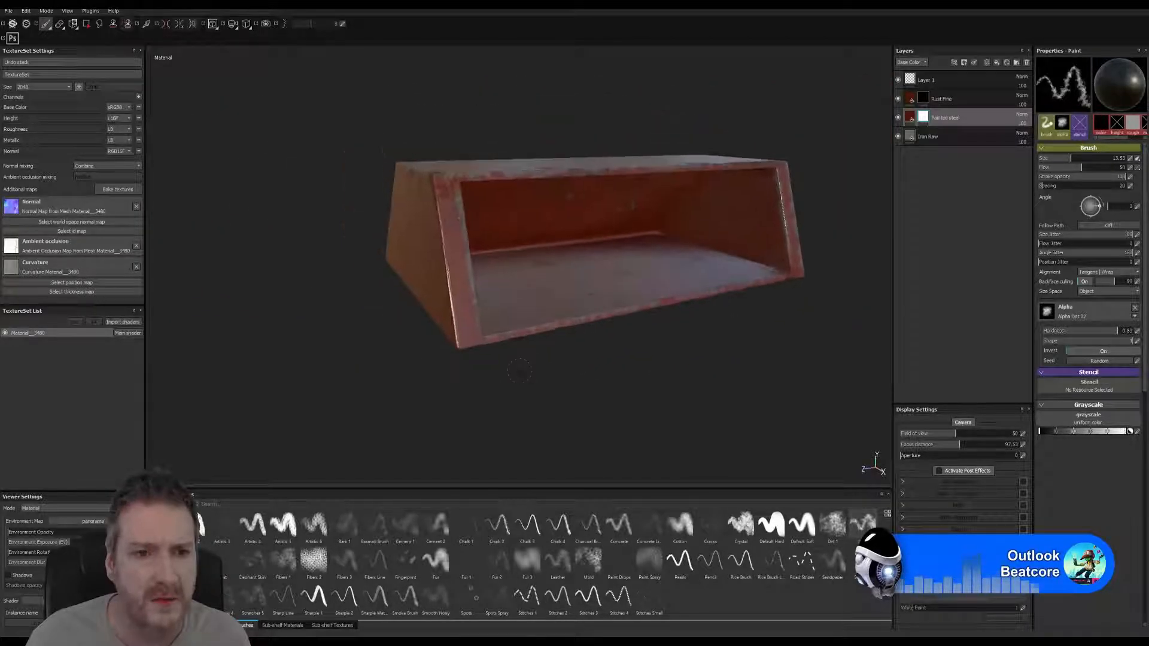
alt+right_drag(485, 360, 698, 369)
alt+middle_drag(698, 368, 703, 403)
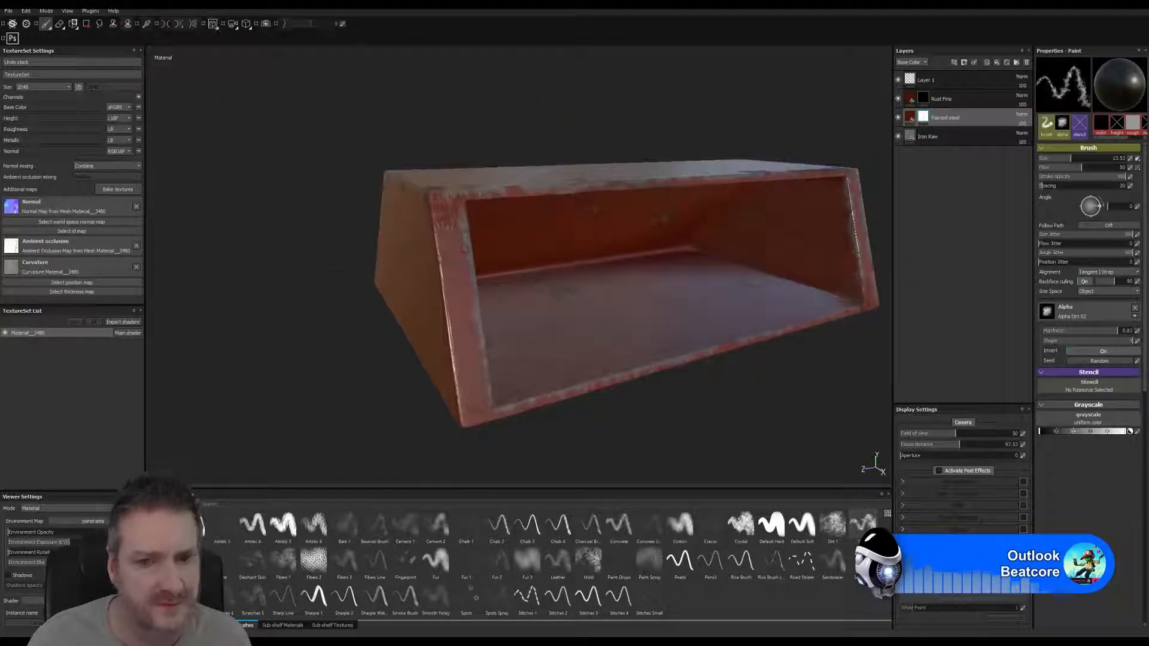
alt+drag(656, 423, 692, 411)
alt+right_drag(358, 325, 475, 320)
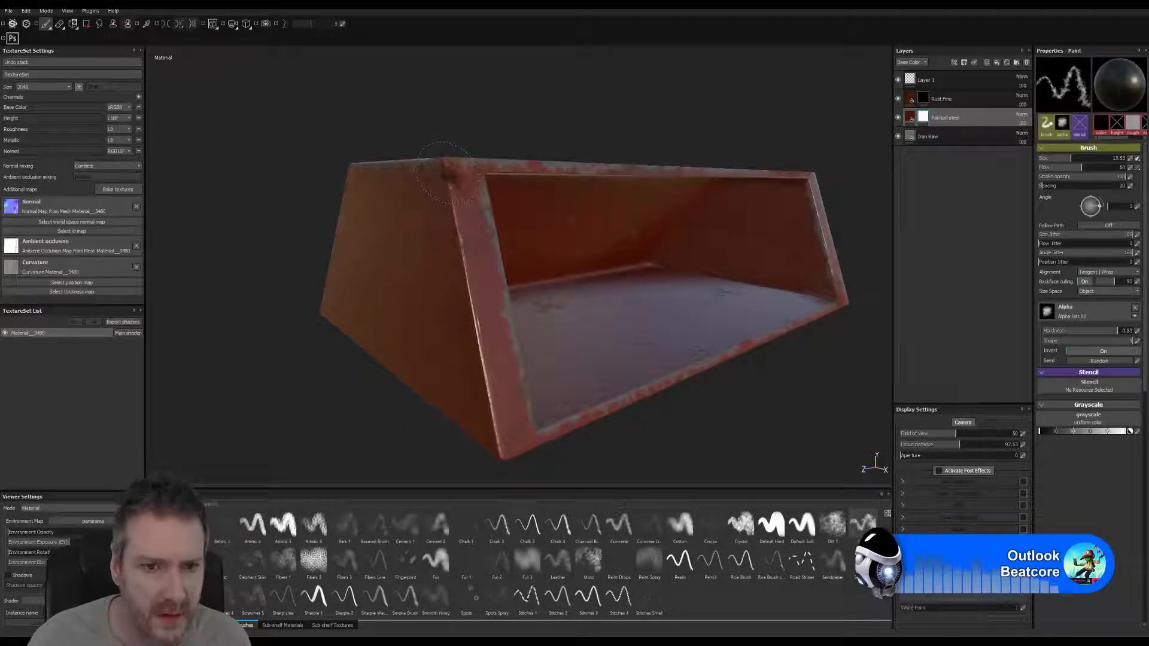
key(bracketright)
key(bracketright)
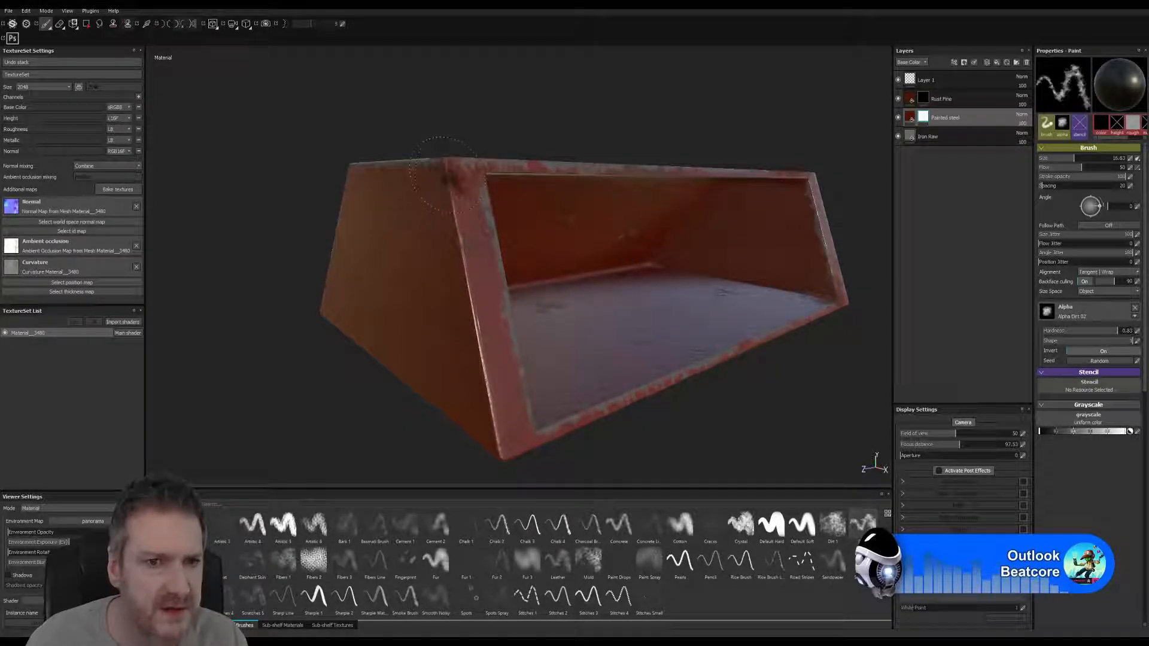
mouse_move(444, 175)
mouse_down()
mouse_move(461, 248)
mouse_move(460, 238)
mouse_up()
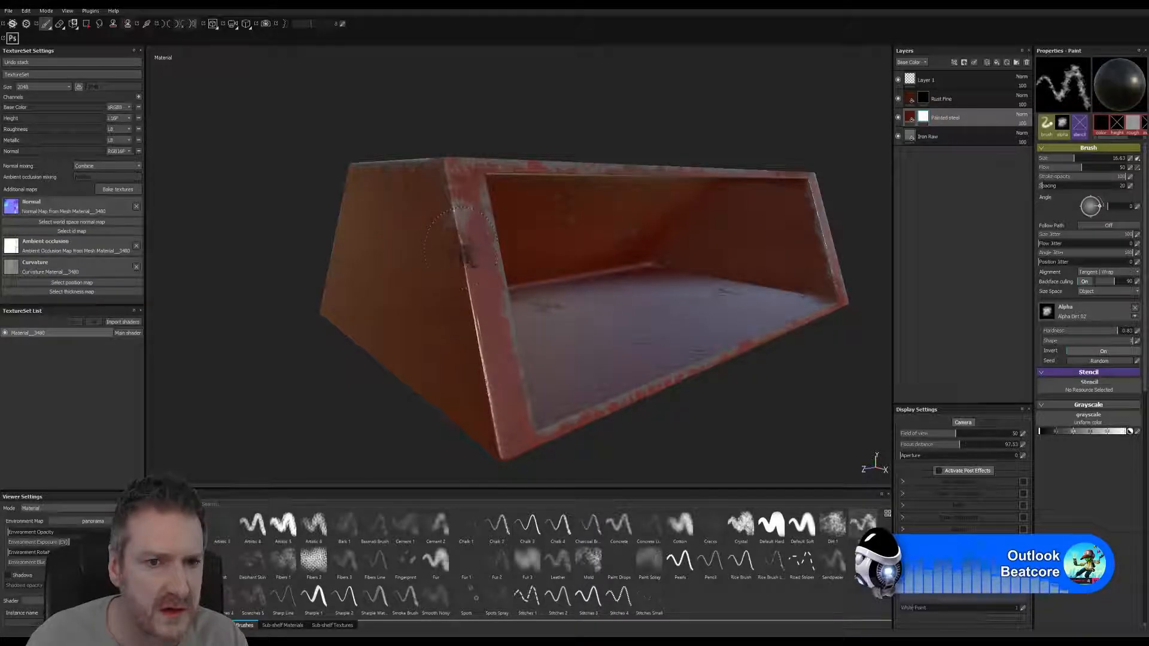
click(461, 249)
click(480, 358)
click(482, 388)
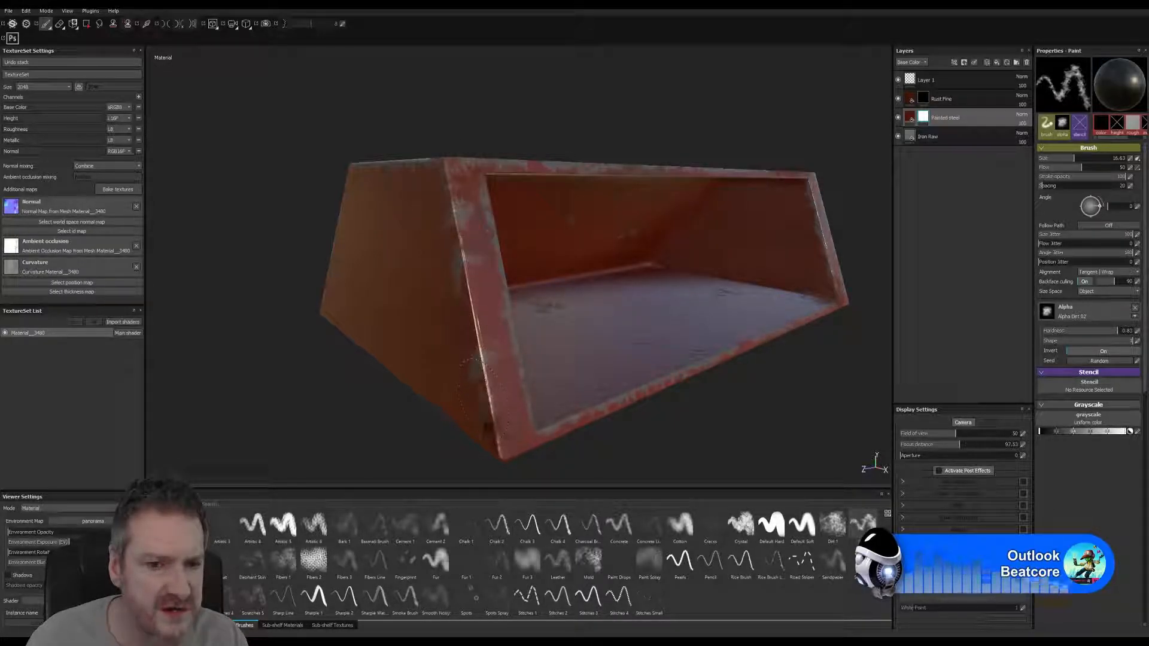
click(497, 421)
click(503, 434)
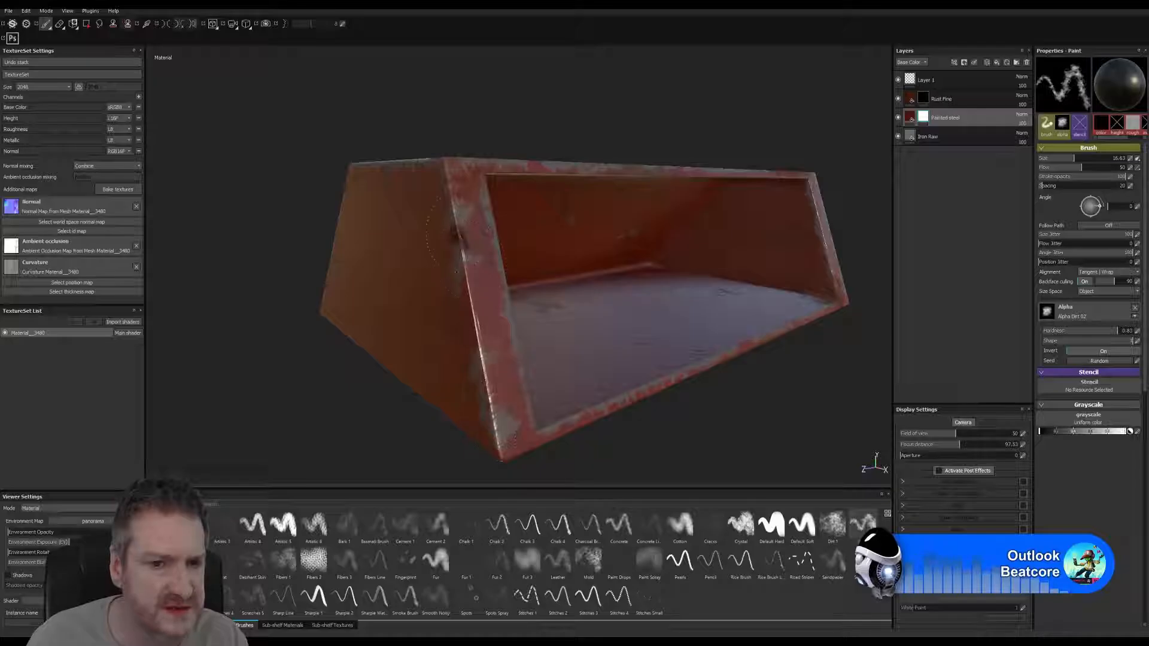
- Shrink the dirt brush in stages and add finer wear to the middle of that same outer vertical edge
key(bracketleft)
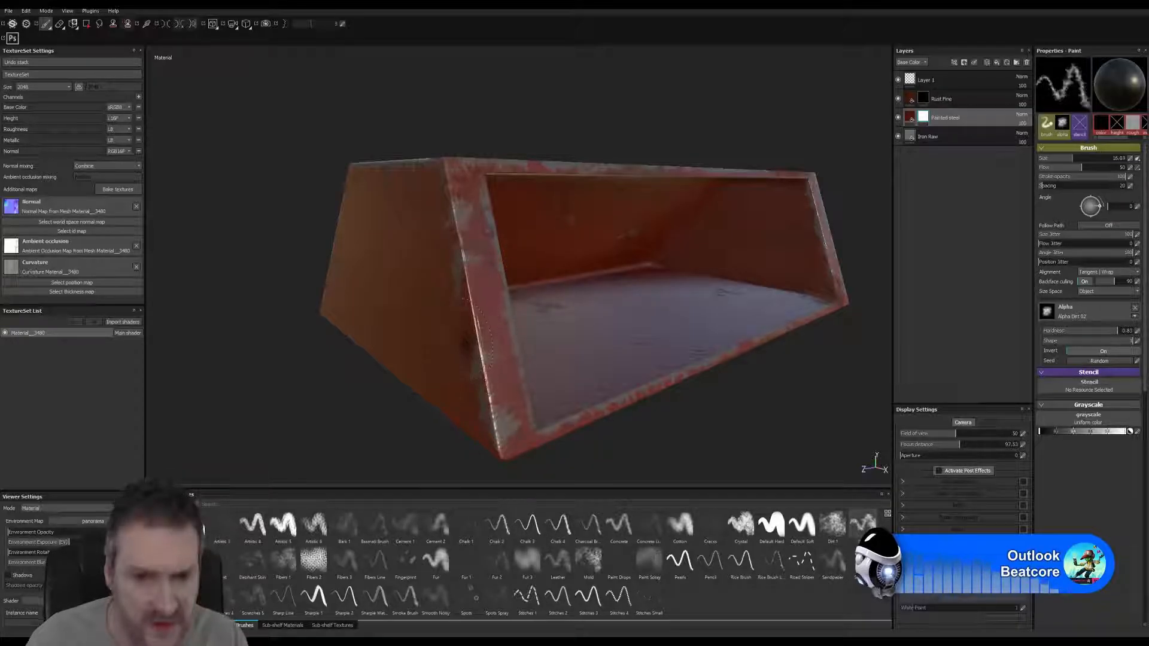
key(bracketleft)
key(bracketleft)
key(bracketleft)
key(bracketleft)
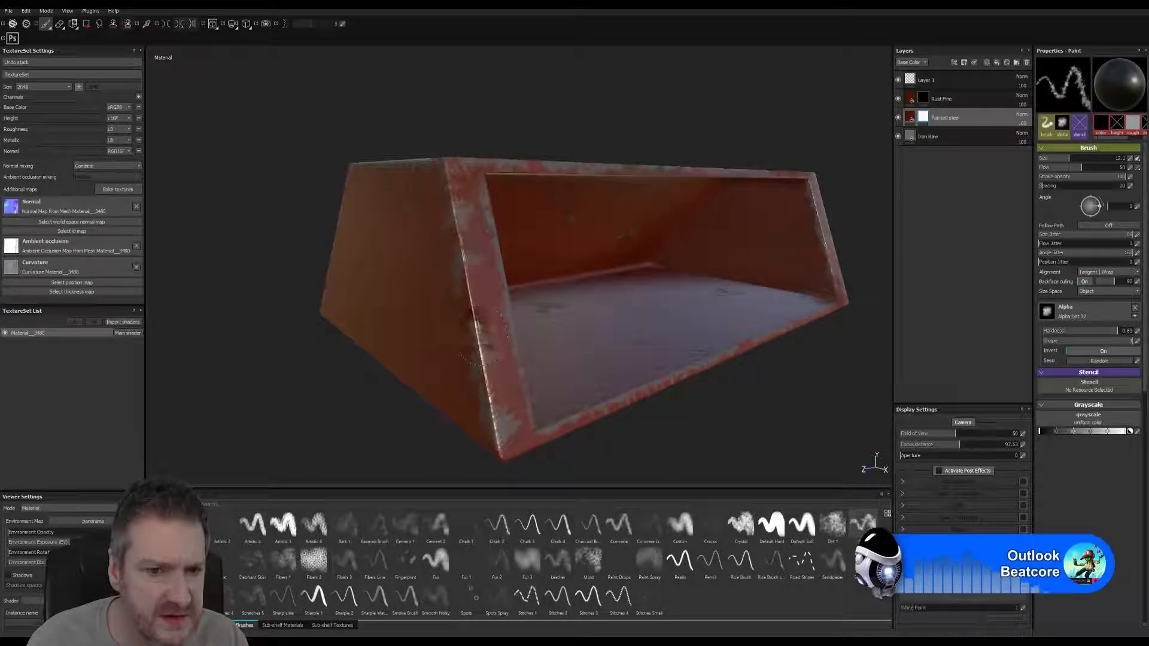
key(bracketleft)
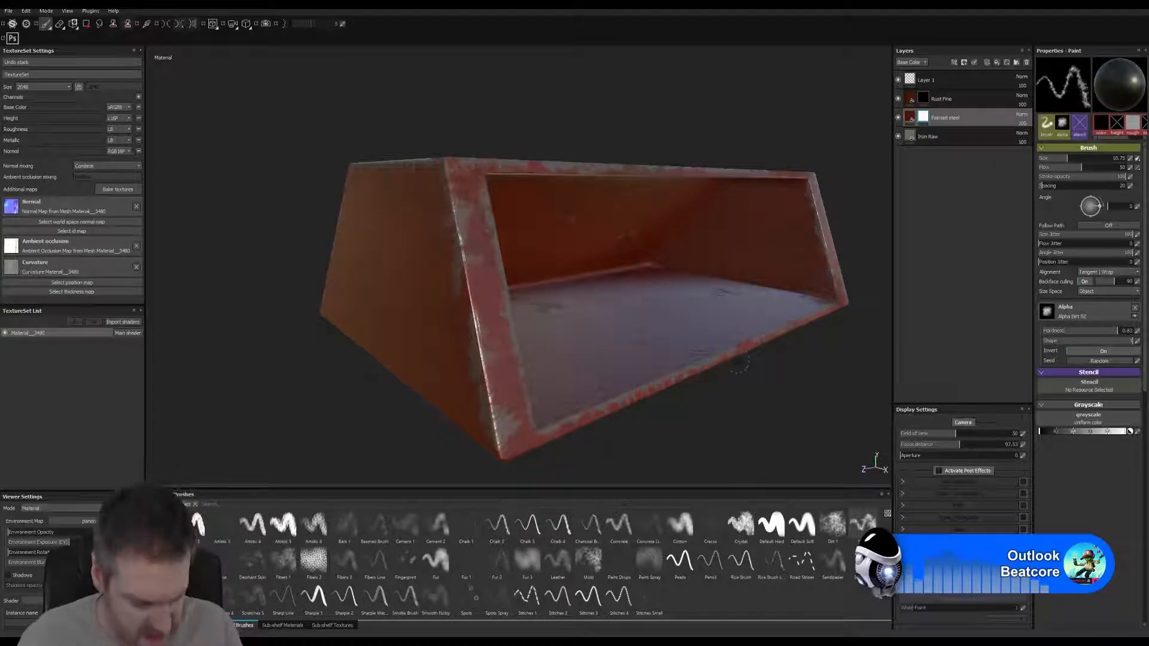
- Select the Painted steel layer's material and compare the intake's underside with its color and roughness channels toggled
alt+drag(684, 391, 653, 383)
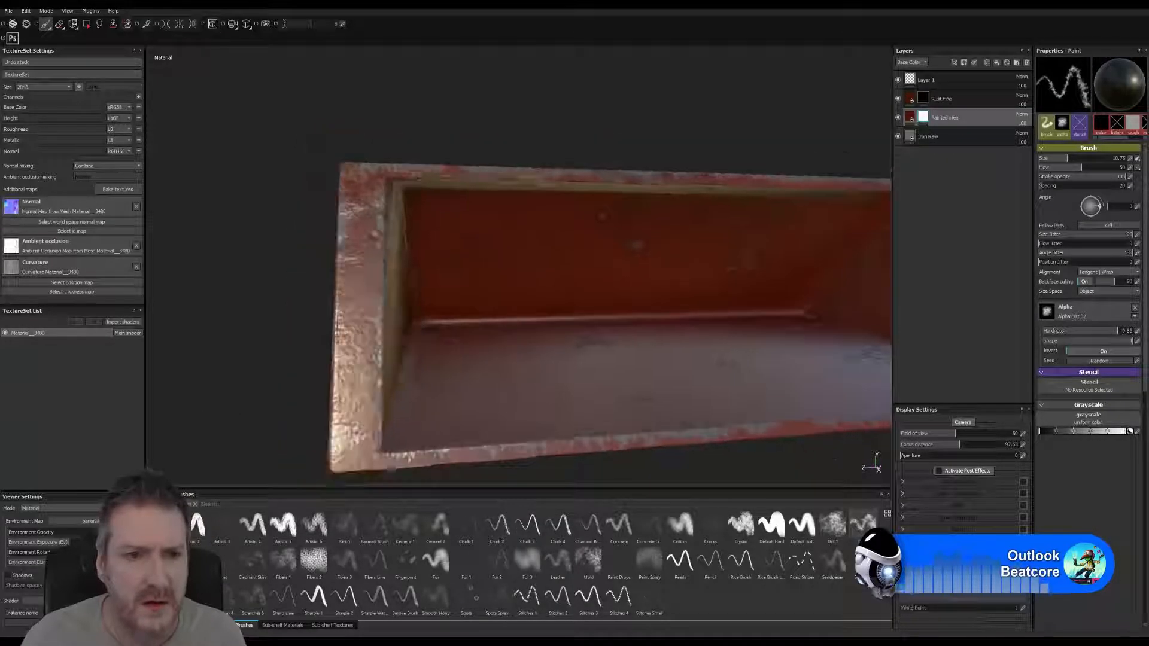
scroll(619, 366, down, 5)
alt+middle_drag(600, 365, 353, 332)
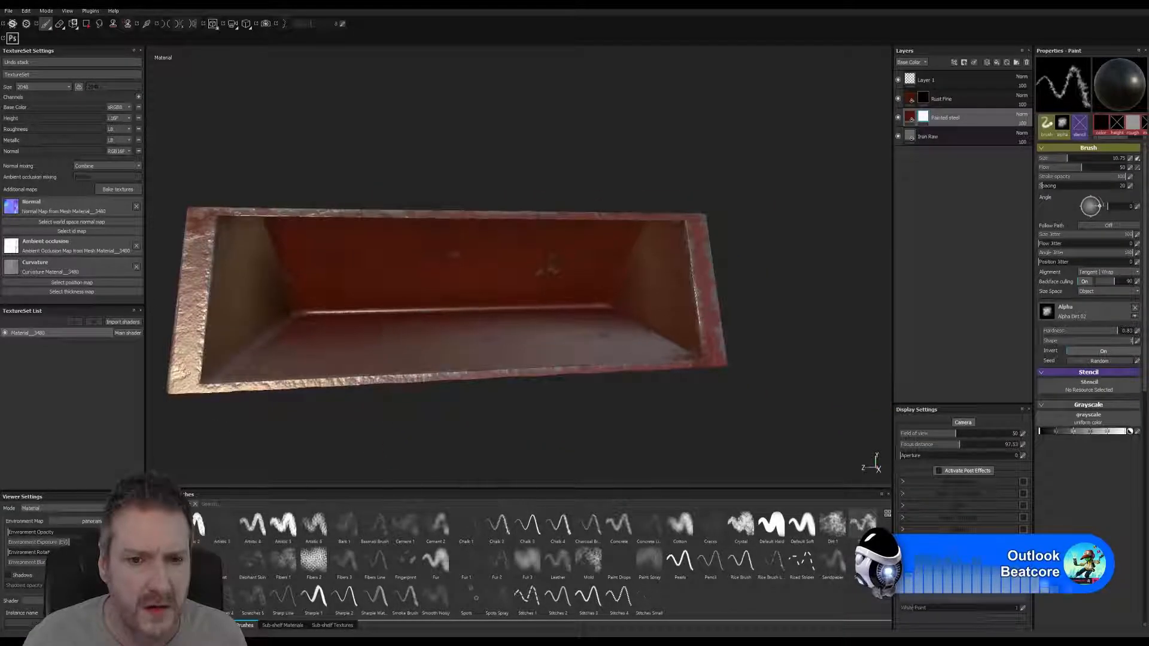
alt+drag(551, 267, 653, 342)
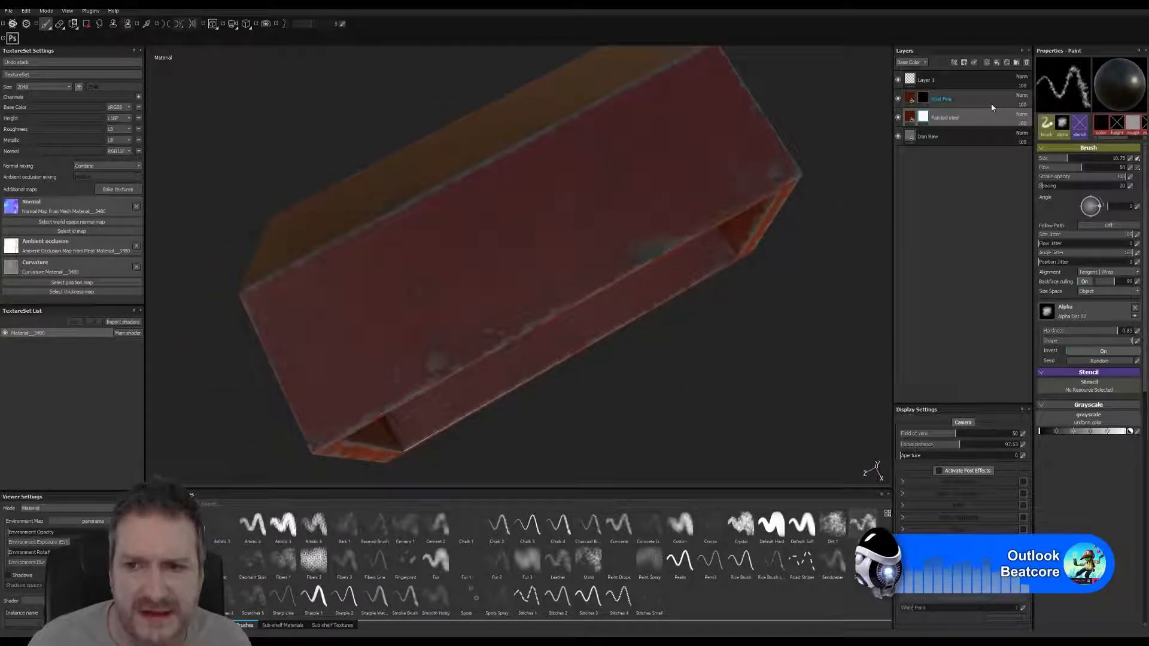
click(936, 122)
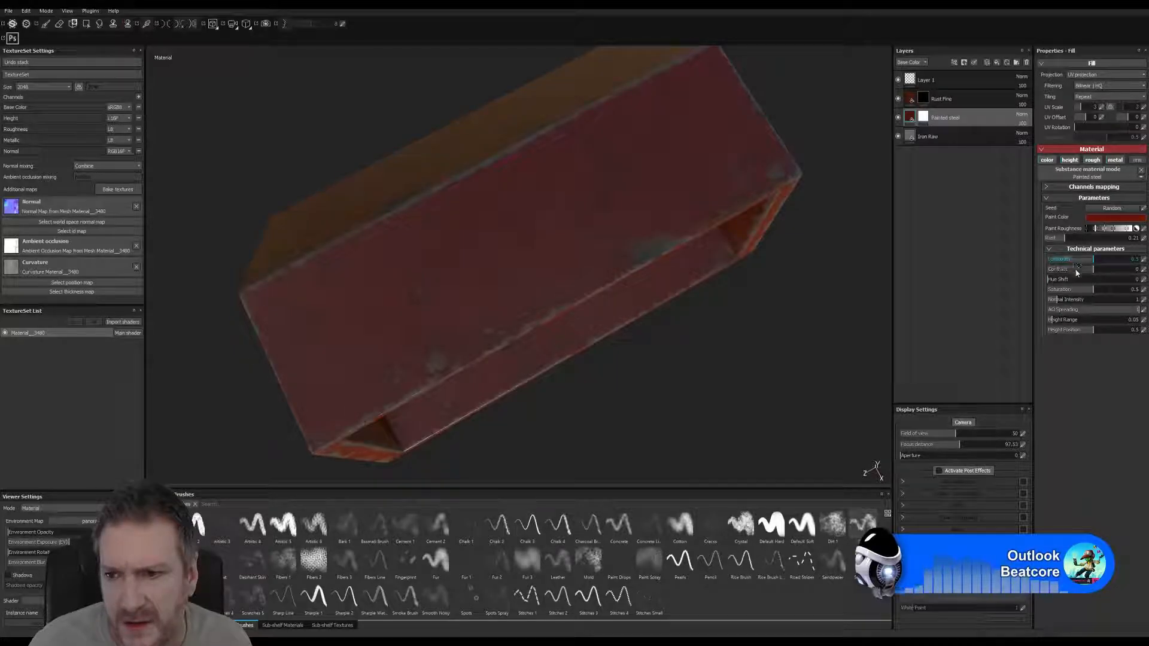
click(1047, 161)
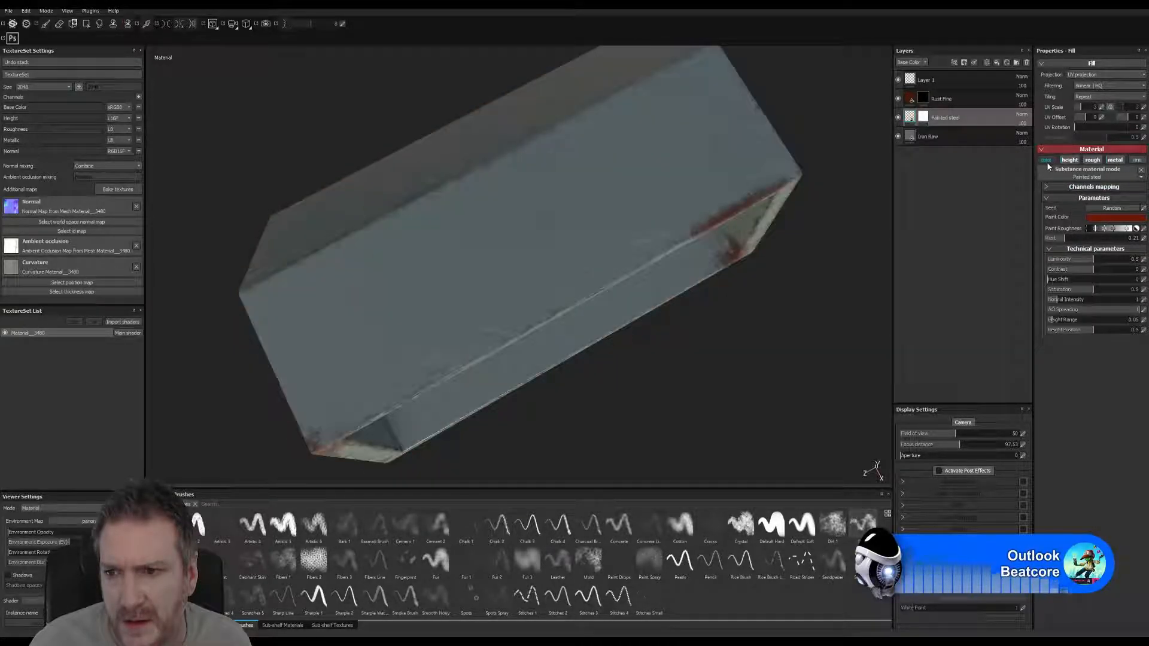
click(1046, 160)
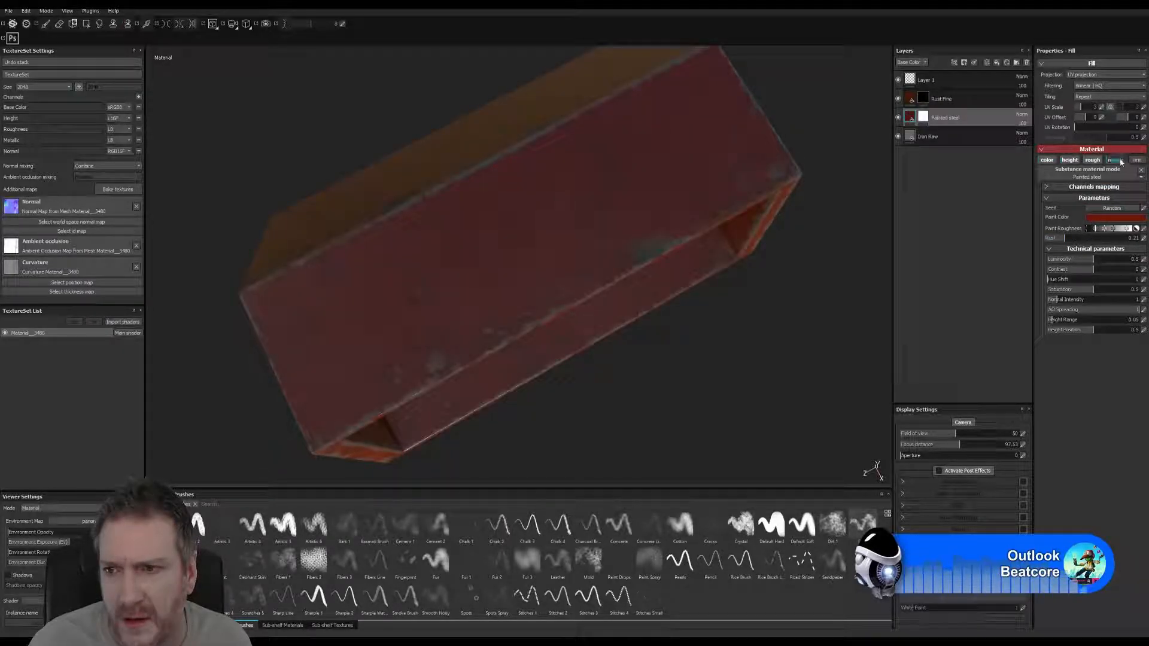
click(1095, 162)
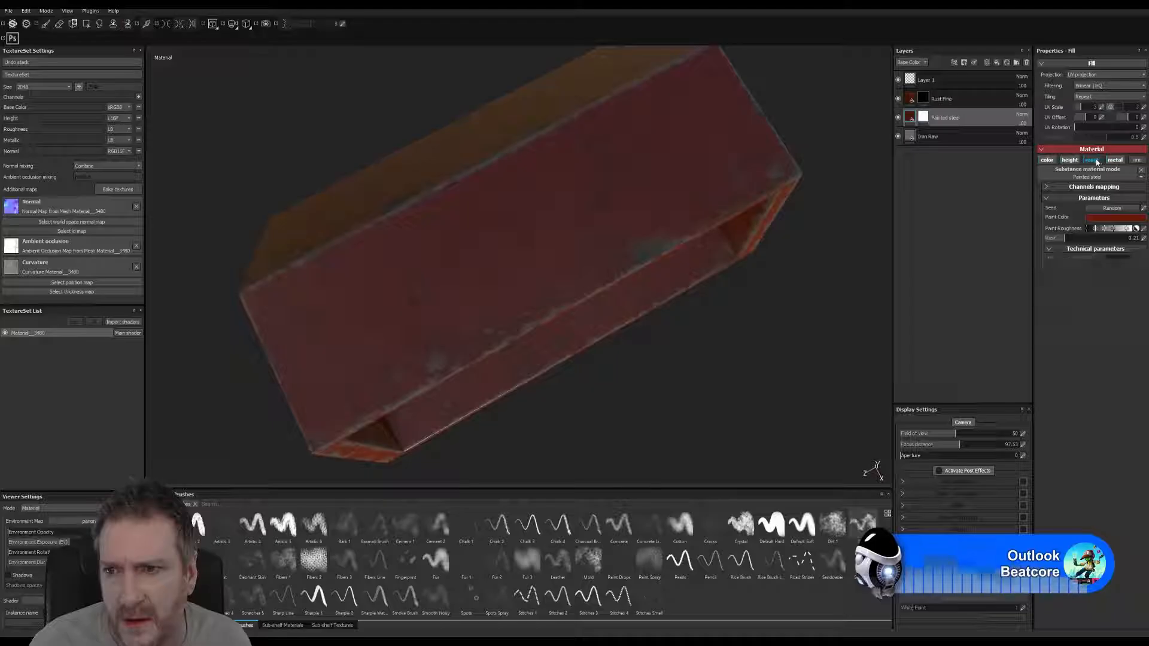
- Enable the Painted steel material's normal channel and check the chipped paint along the underside's front edge
click(1135, 161)
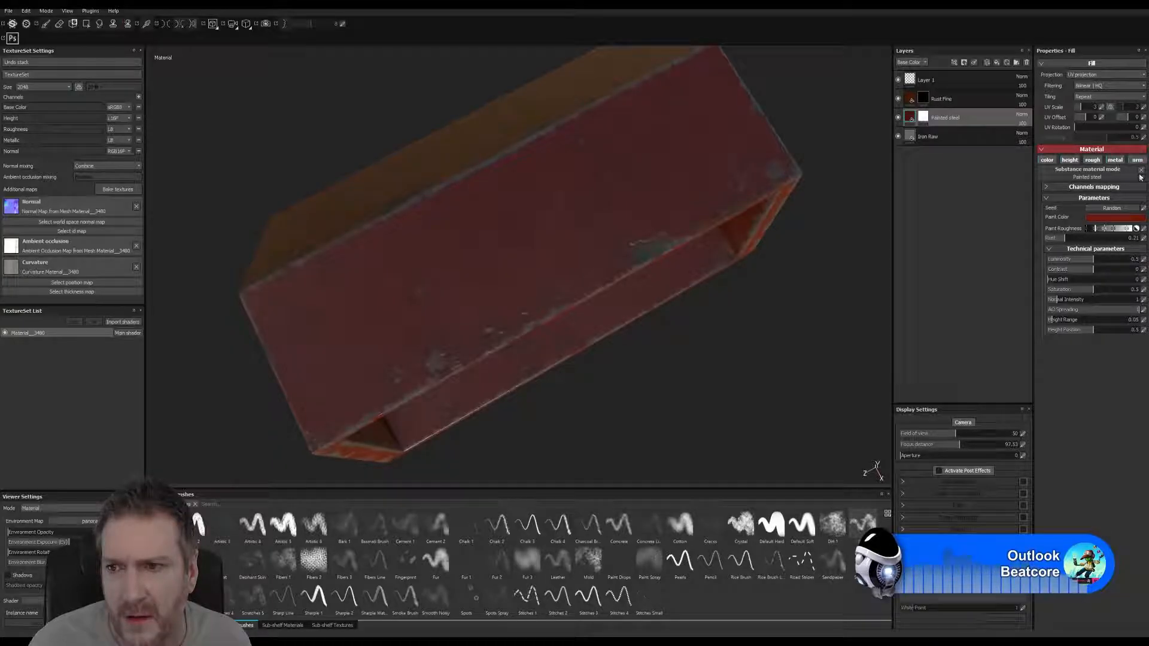
click(1136, 161)
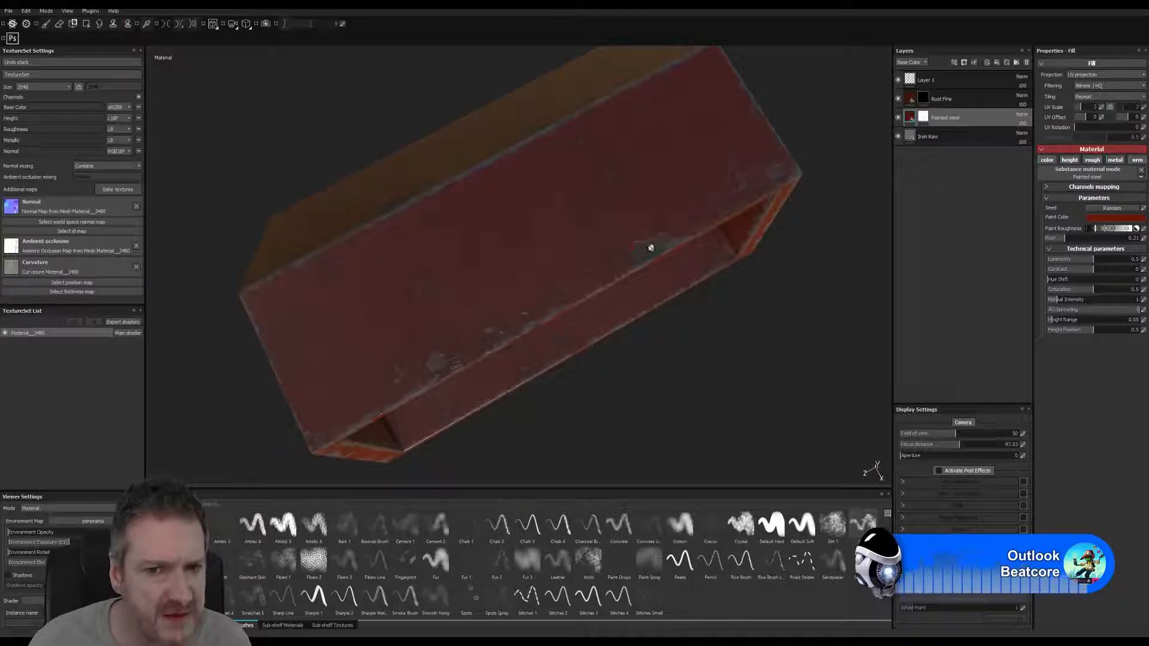
alt+right_drag(683, 292, 1055, 284)
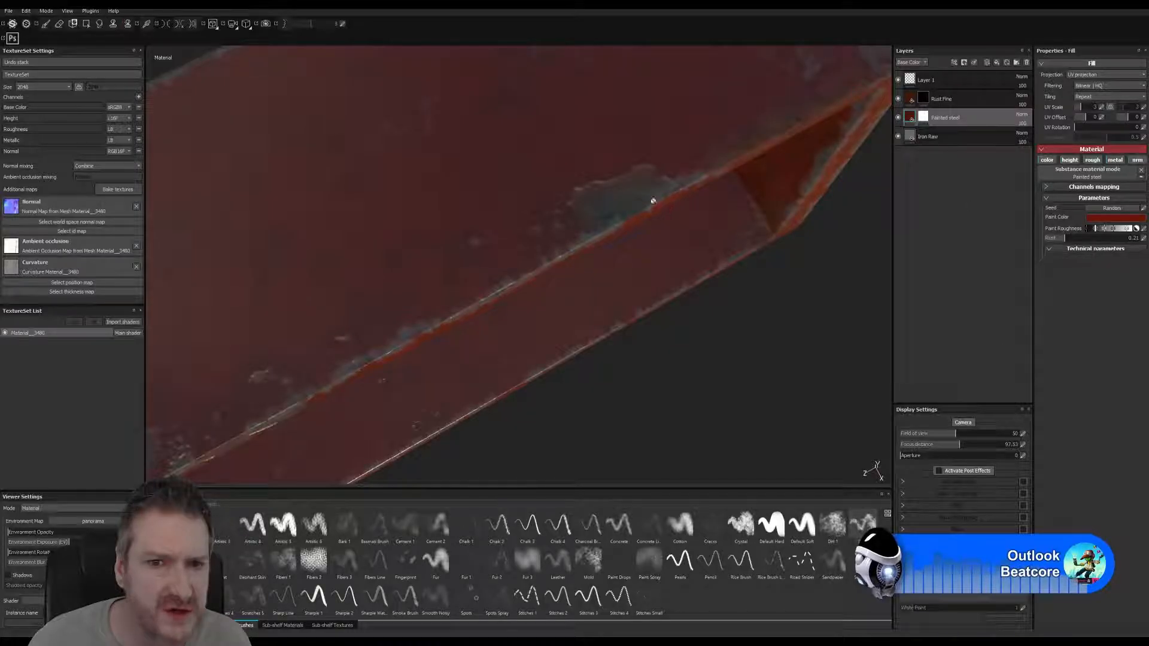
alt+right_drag(718, 354, 361, 437)
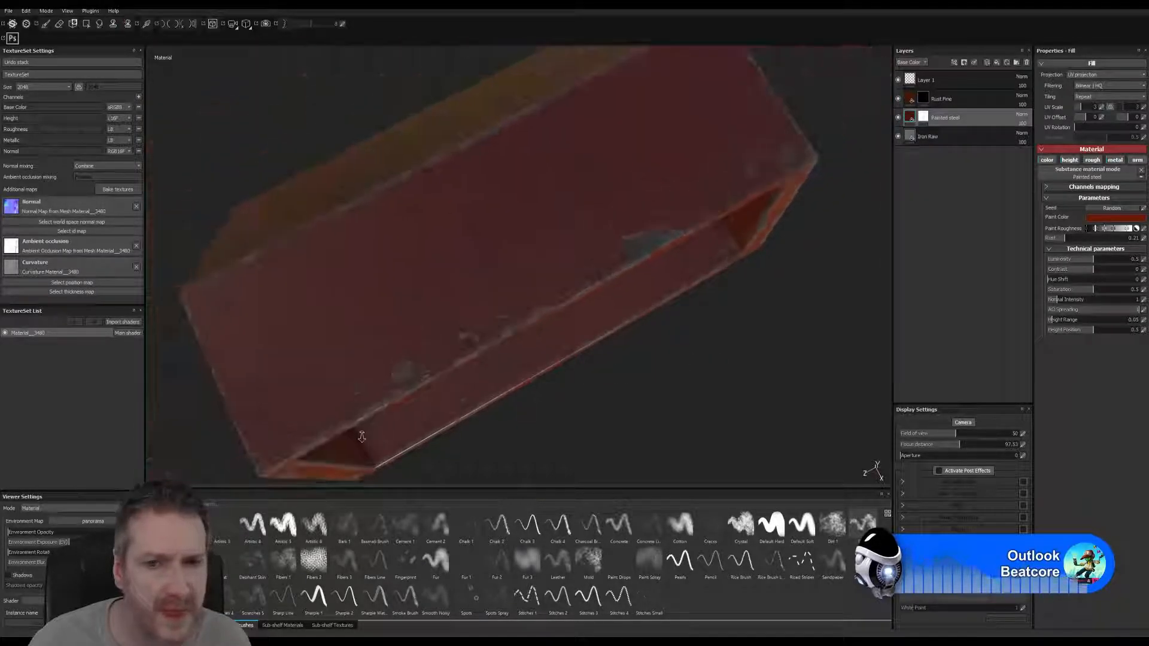
- Raise the Painted steel material's rust amount to about 0.44 while viewing the intake's underside
alt+middle_drag(608, 361, 628, 334)
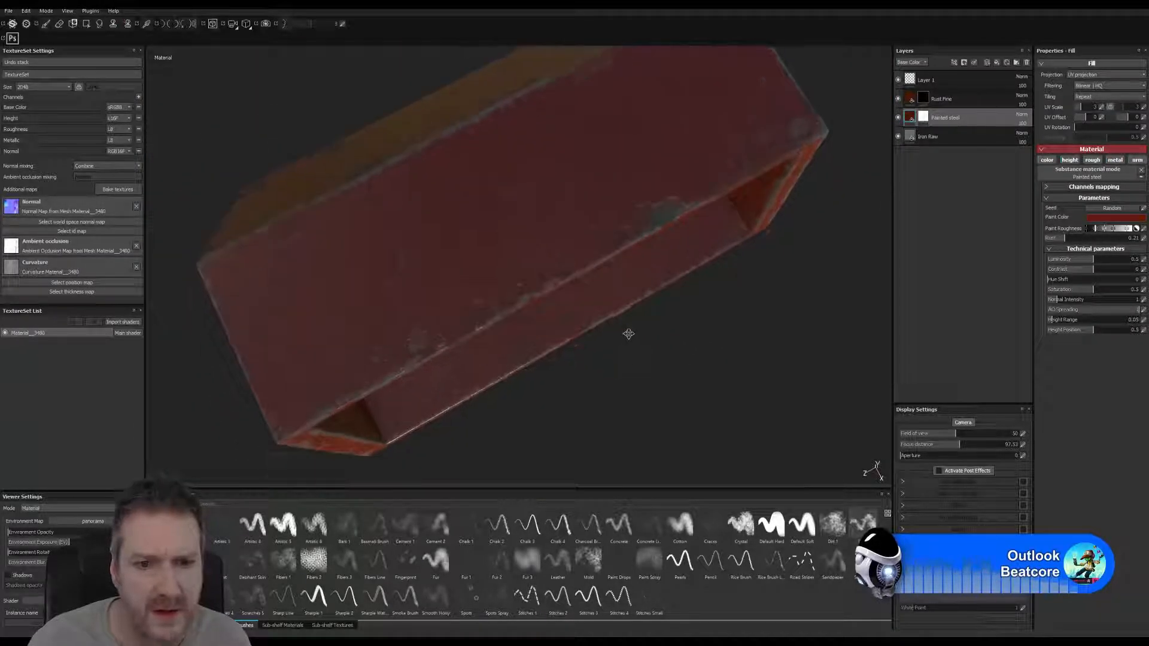
mouse_move(628, 334)
alt+mouse_down()
mouse_move(662, 330)
mouse_move(623, 346)
mouse_move(615, 267)
mouse_move(618, 322)
alt+mouse_up()
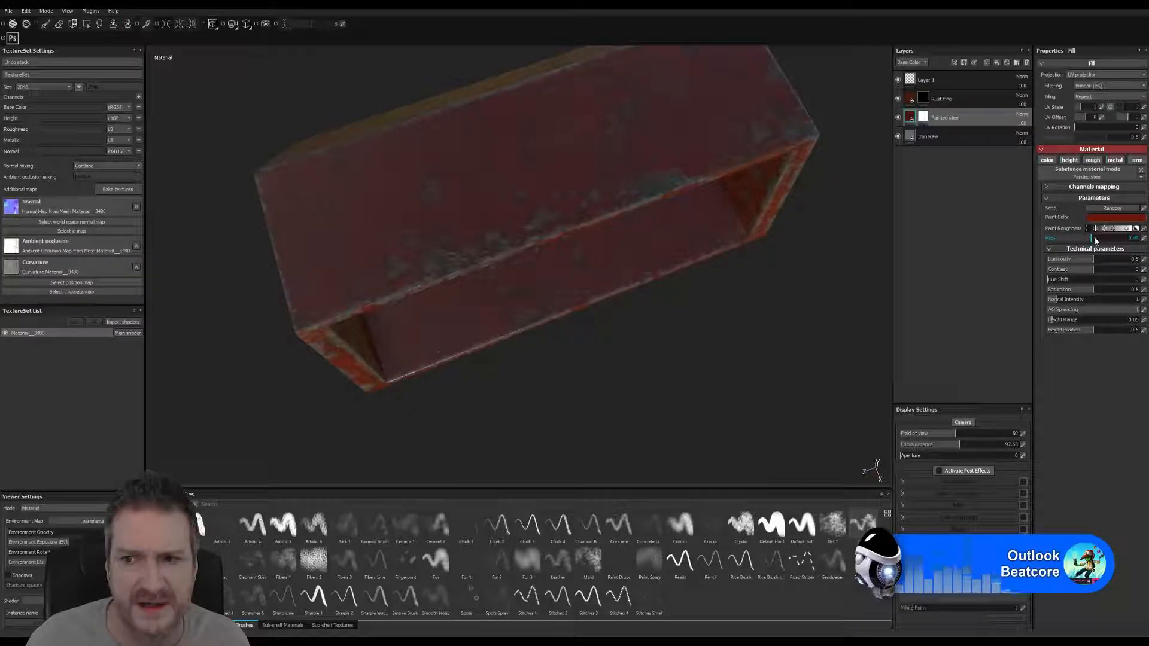
click(1050, 239)
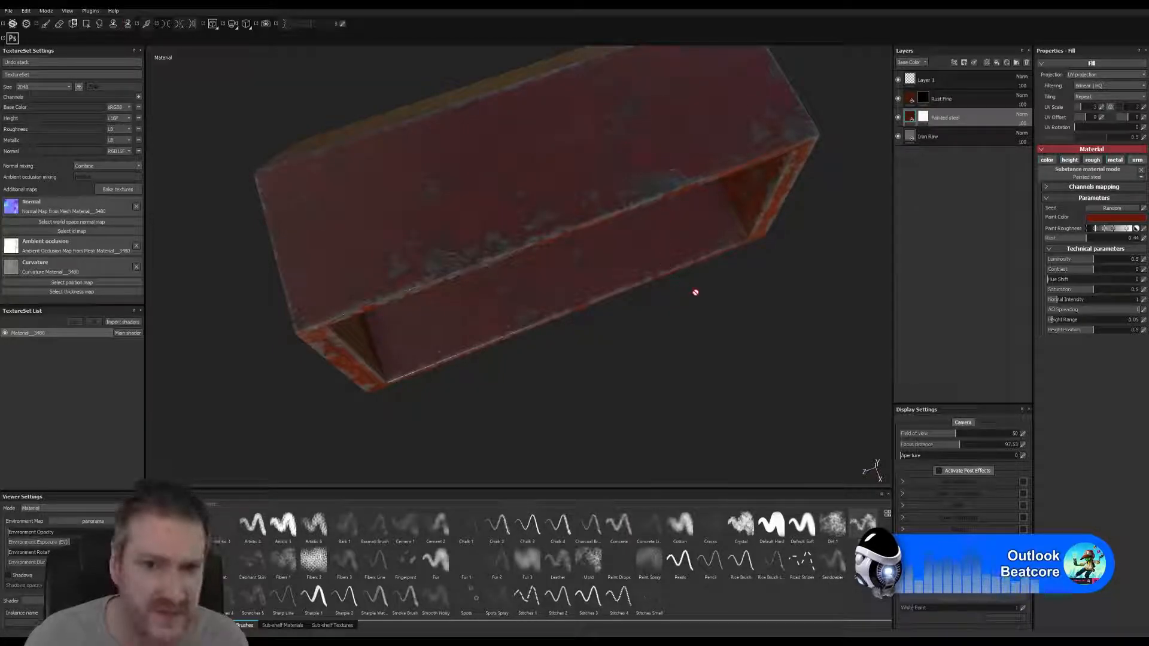
- Set the Painted steel material's normal intensity to 0.25, checking the paint relief on the intake's underside and sides
mouse_move(694, 293)
alt+mouse_down()
mouse_move(730, 380)
mouse_move(604, 325)
mouse_move(640, 328)
mouse_move(646, 257)
alt+mouse_up()
mouse_move(518, 265)
alt+mouse_down()
mouse_move(505, 225)
mouse_move(523, 290)
mouse_move(538, 117)
alt+mouse_up()
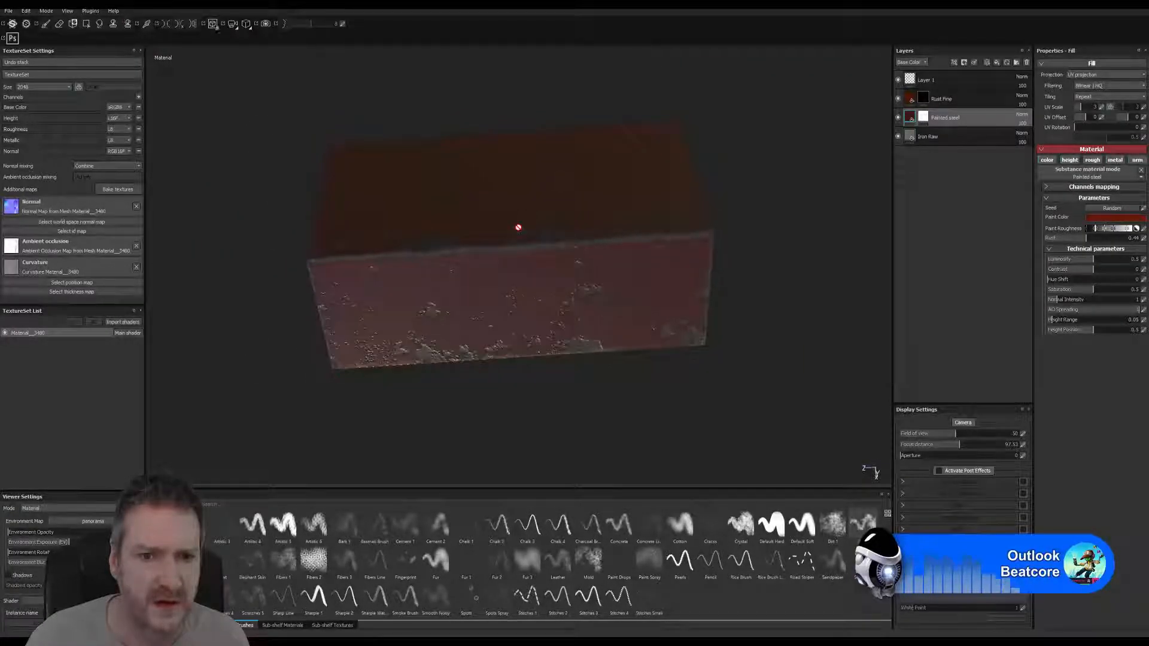
alt+right_drag(568, 236, 681, 249)
mouse_move(682, 250)
alt+mouse_down()
mouse_move(637, 289)
mouse_move(703, 273)
alt+mouse_up()
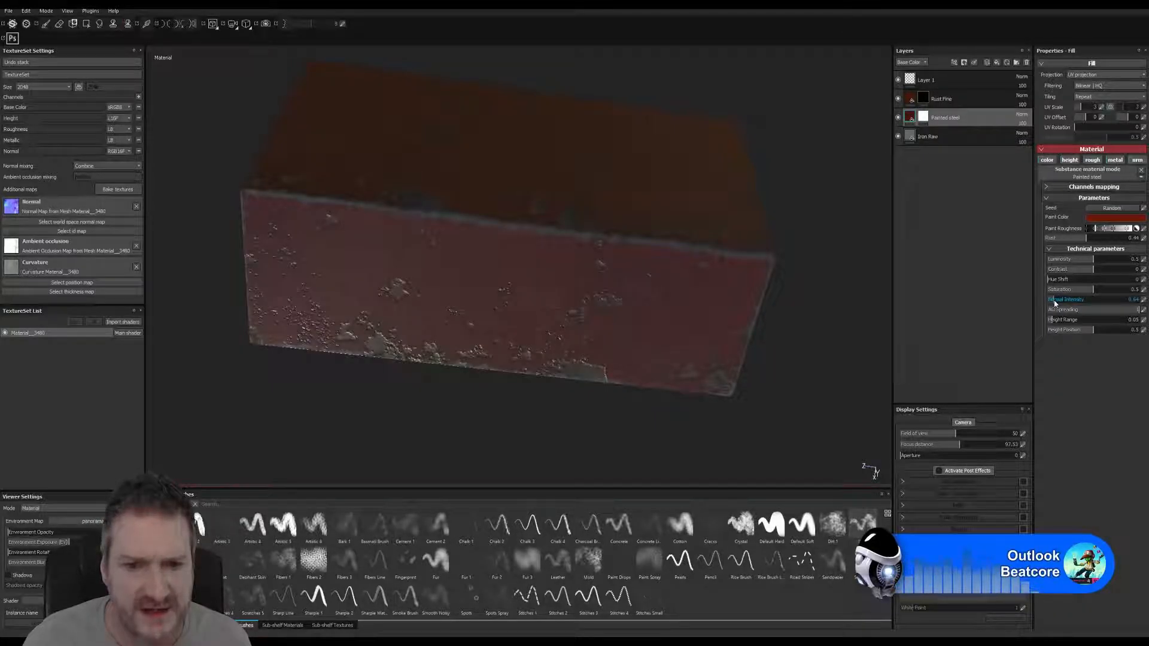
mouse_move(610, 389)
alt+mouse_down()
mouse_move(618, 330)
mouse_move(646, 329)
mouse_move(520, 264)
mouse_move(446, 390)
mouse_move(546, 251)
mouse_move(690, 277)
mouse_move(465, 255)
mouse_move(361, 321)
mouse_move(587, 189)
mouse_move(436, 186)
mouse_move(344, 293)
alt+mouse_up()
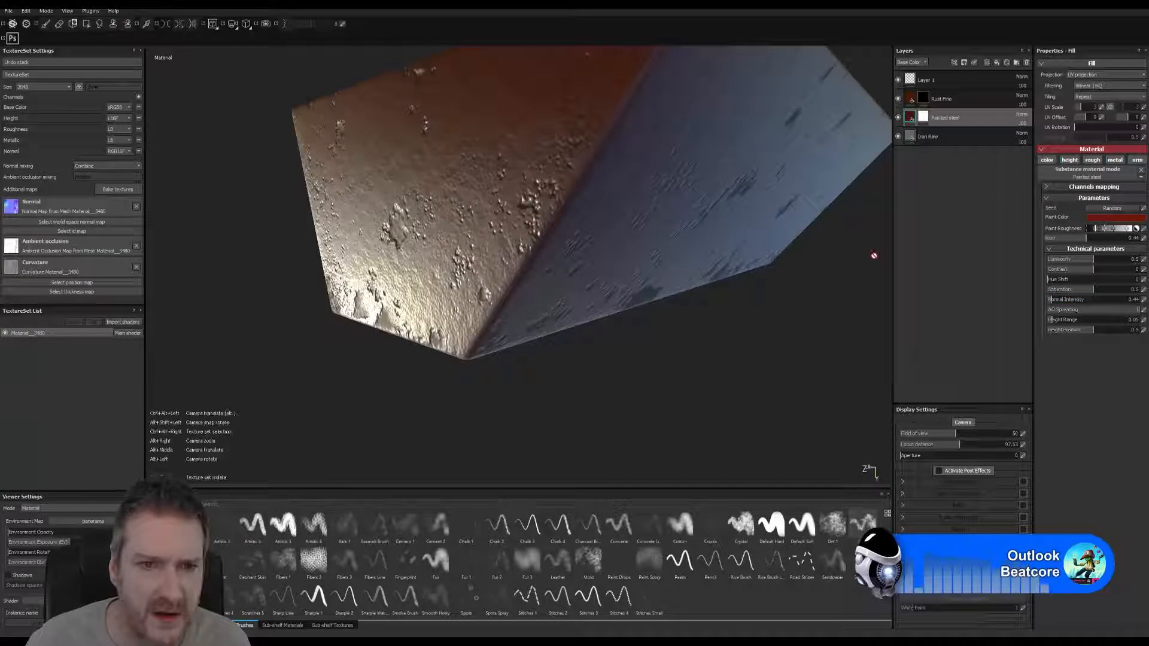
click(1085, 300)
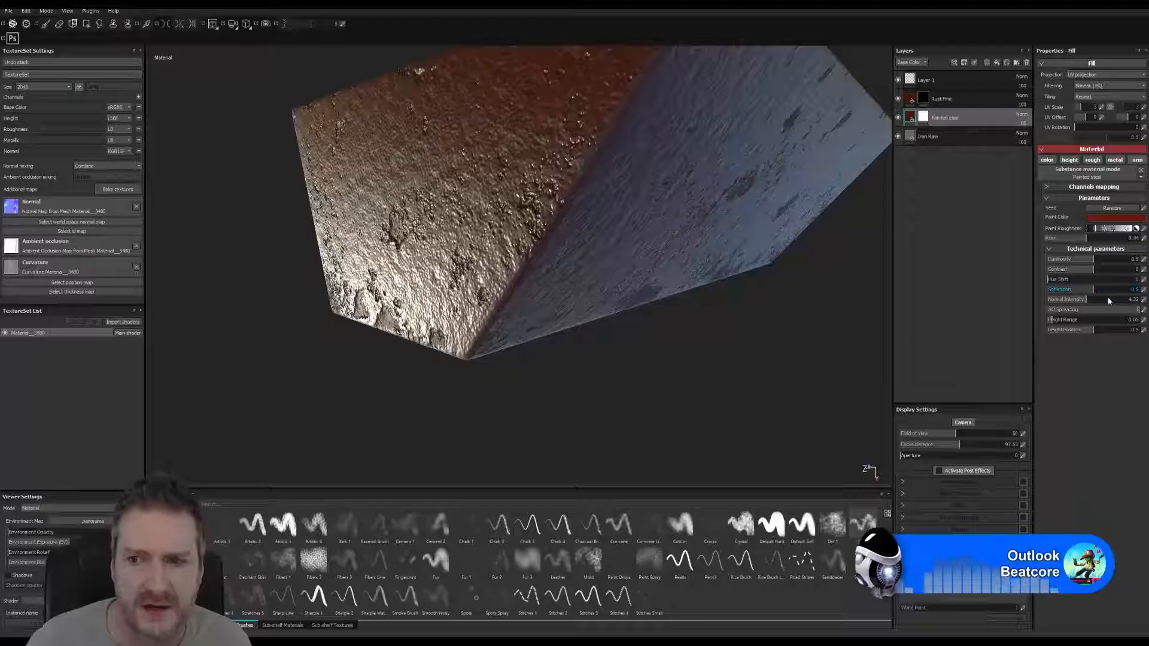
click(1049, 303)
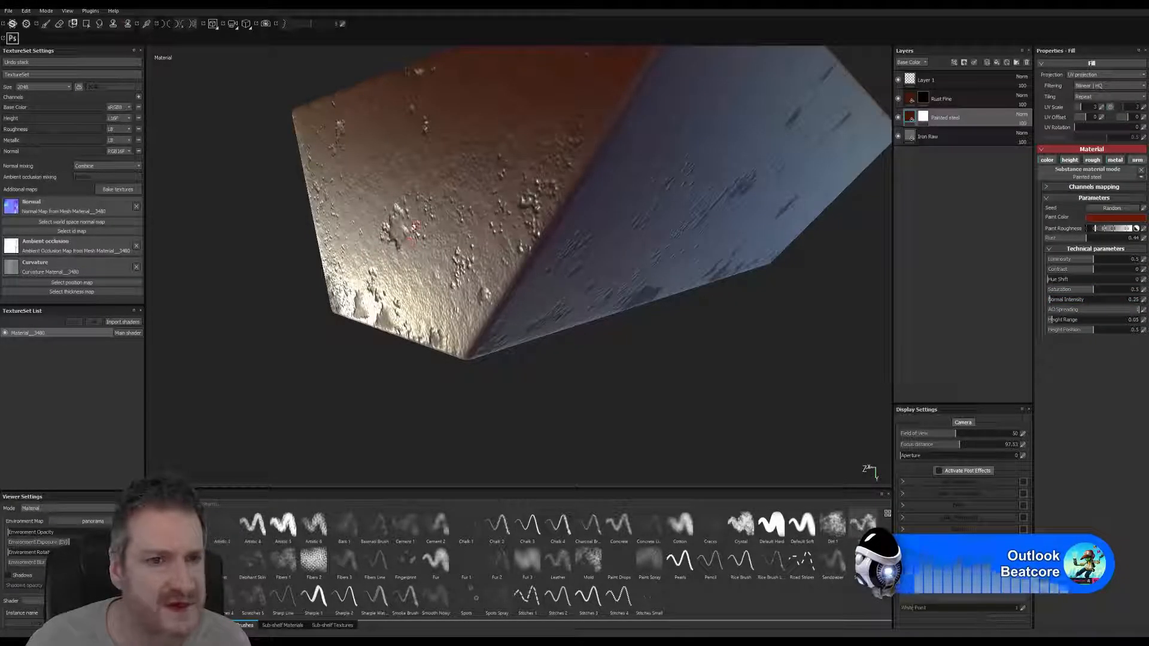
alt+drag(474, 239, 468, 207)
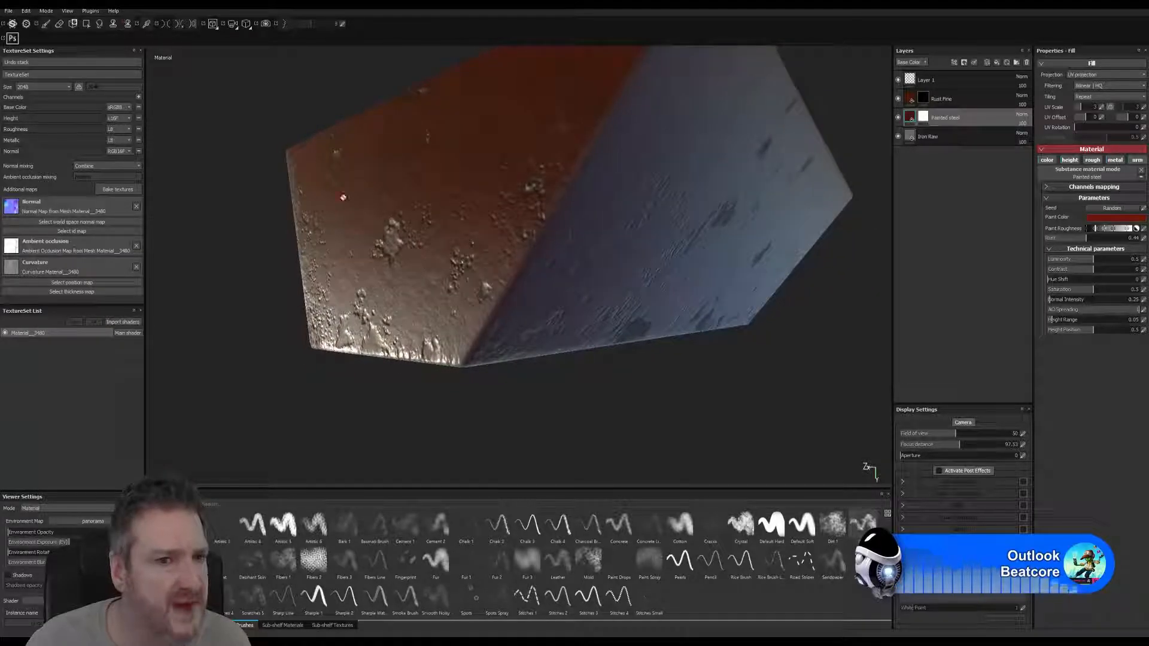
alt+drag(474, 147, 655, 341)
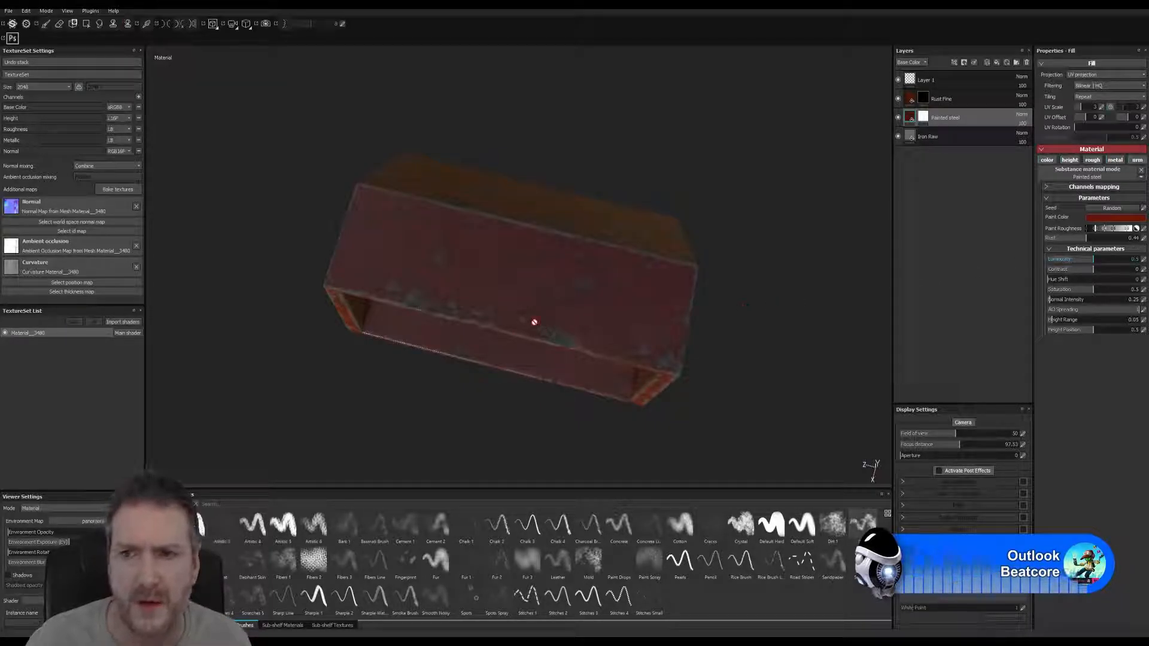
mouse_move(493, 282)
alt+mouse_down()
mouse_move(423, 407)
mouse_move(523, 302)
mouse_move(559, 299)
mouse_move(551, 315)
alt+mouse_up()
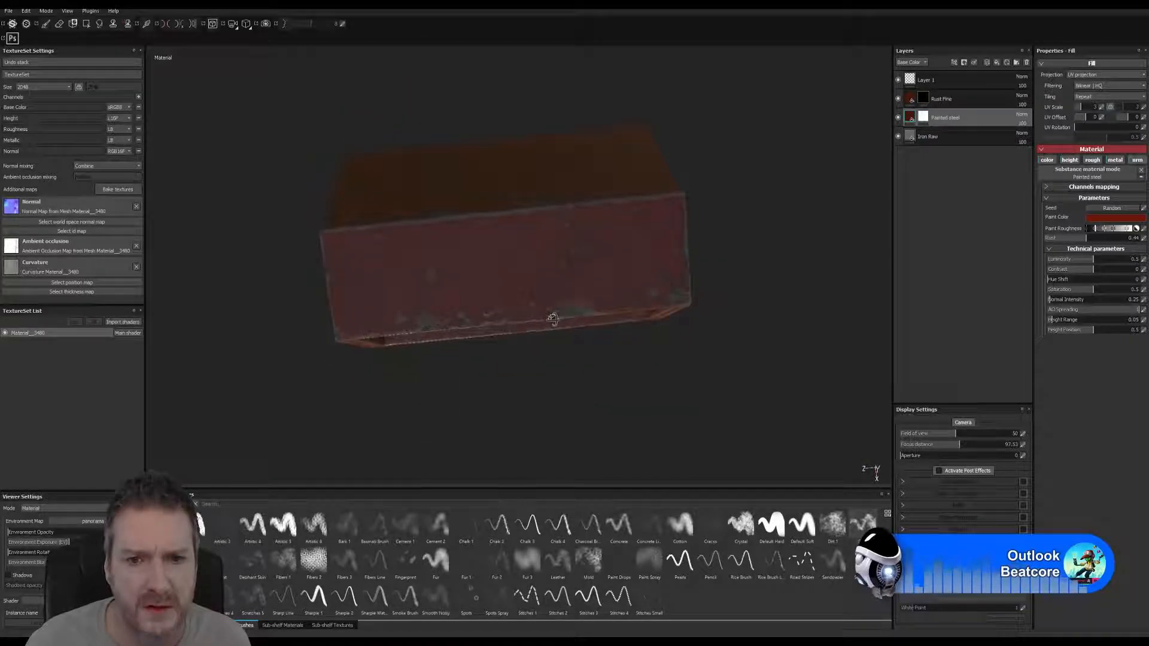
- Select the Rust Fine layer's mask and look over the intake's underside, sides and front opening
click(922, 95)
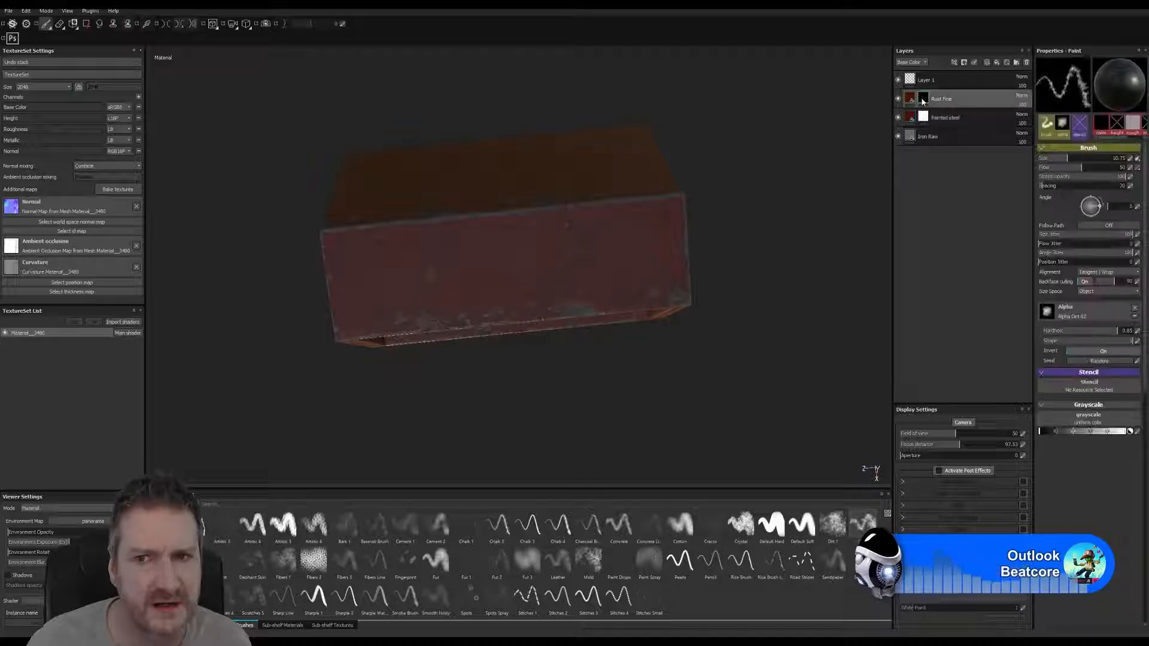
key(alt)
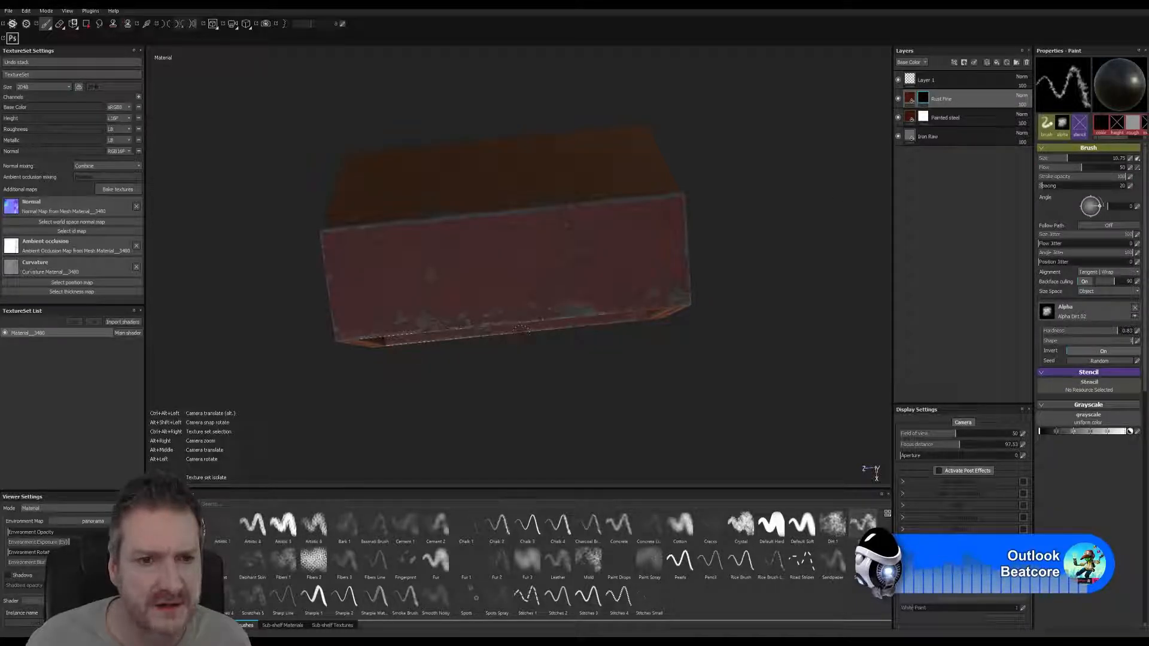
alt+drag(520, 329, 505, 289)
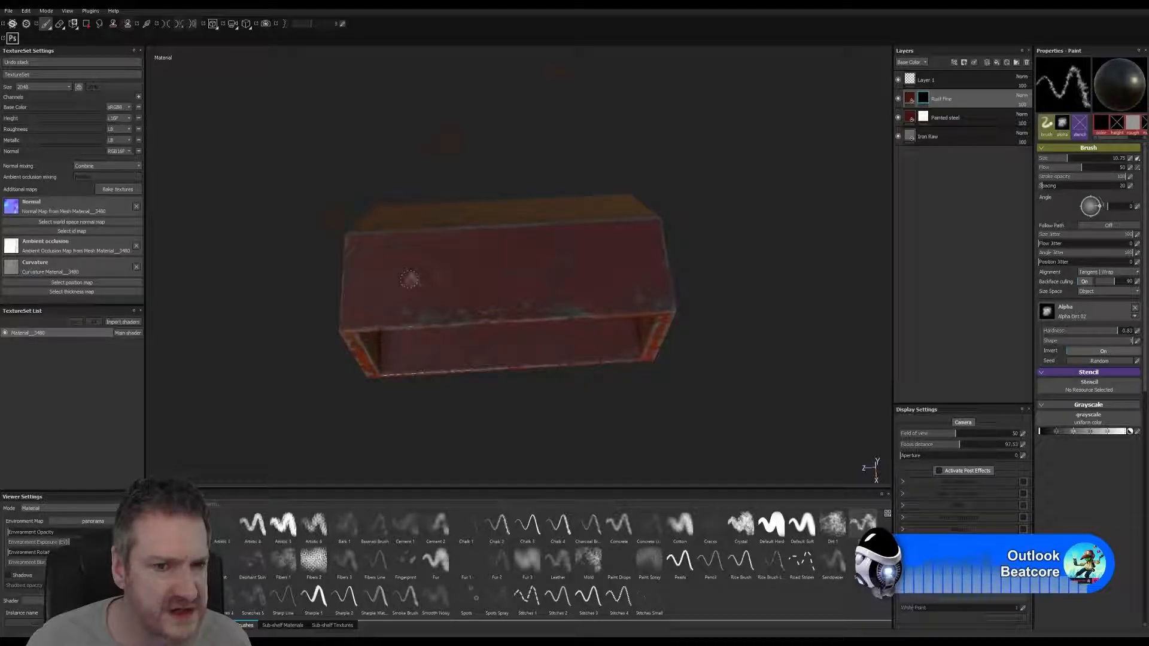
alt+drag(411, 280, 549, 321)
alt+drag(443, 275, 509, 236)
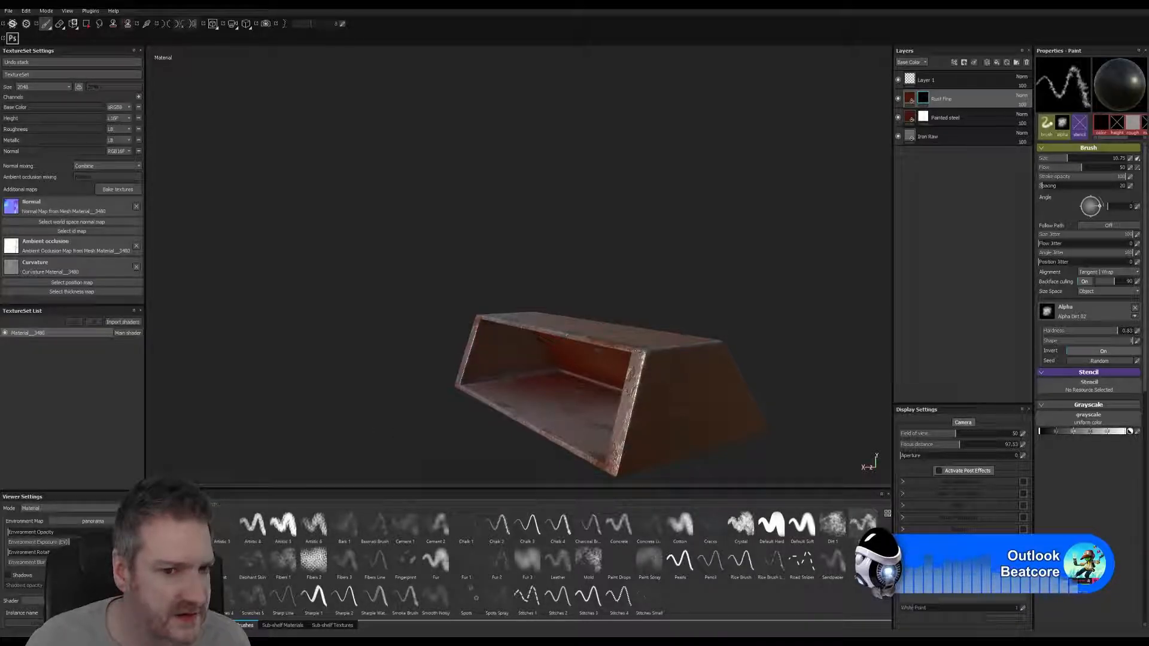
alt+drag(569, 252, 677, 193)
alt+drag(408, 417, 432, 467)
alt+middle_drag(505, 423, 522, 315)
alt+right_drag(470, 343, 785, 344)
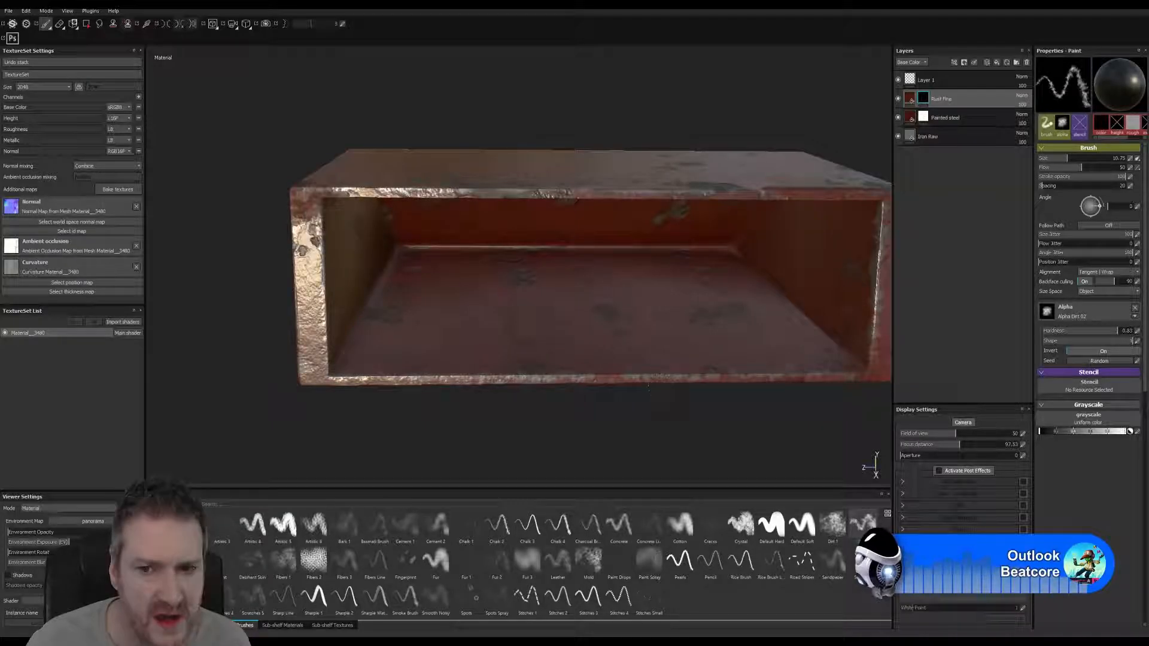
- Examine the chipped paint inside the intake and along the front rim up close, including the far corner
alt+middle_drag(776, 389, 541, 389)
alt+right_drag(716, 389, 960, 376)
alt+middle_drag(825, 388, 619, 384)
alt+right_drag(619, 384, 718, 386)
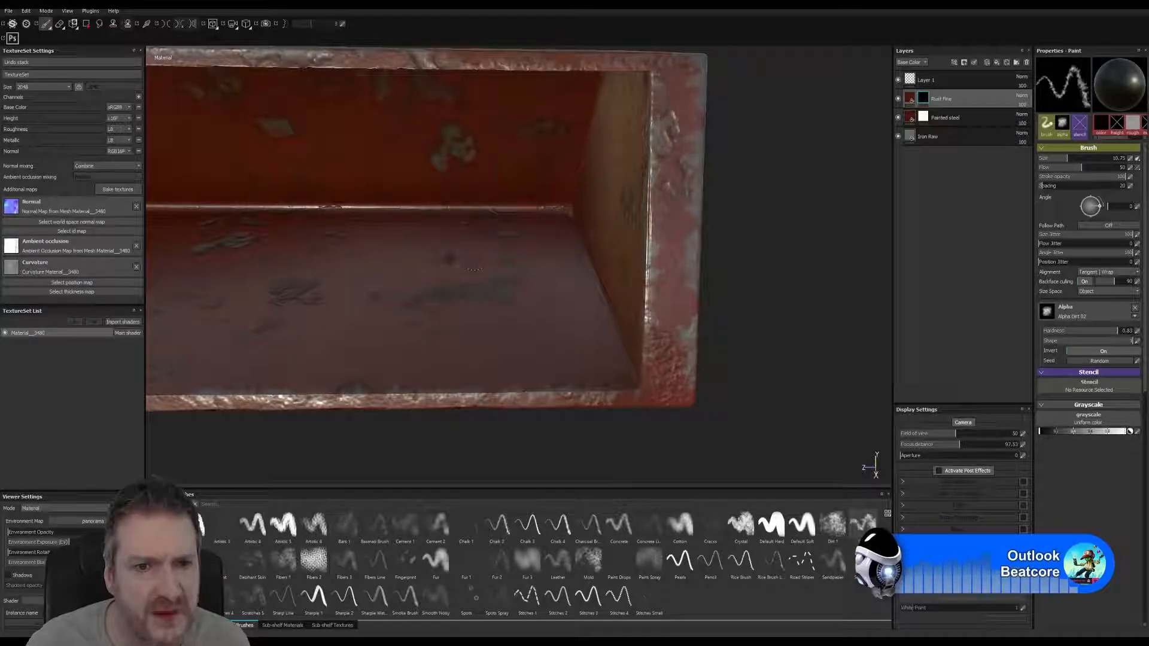
alt+right_drag(473, 269, 365, 270)
alt+middle_drag(365, 269, 628, 296)
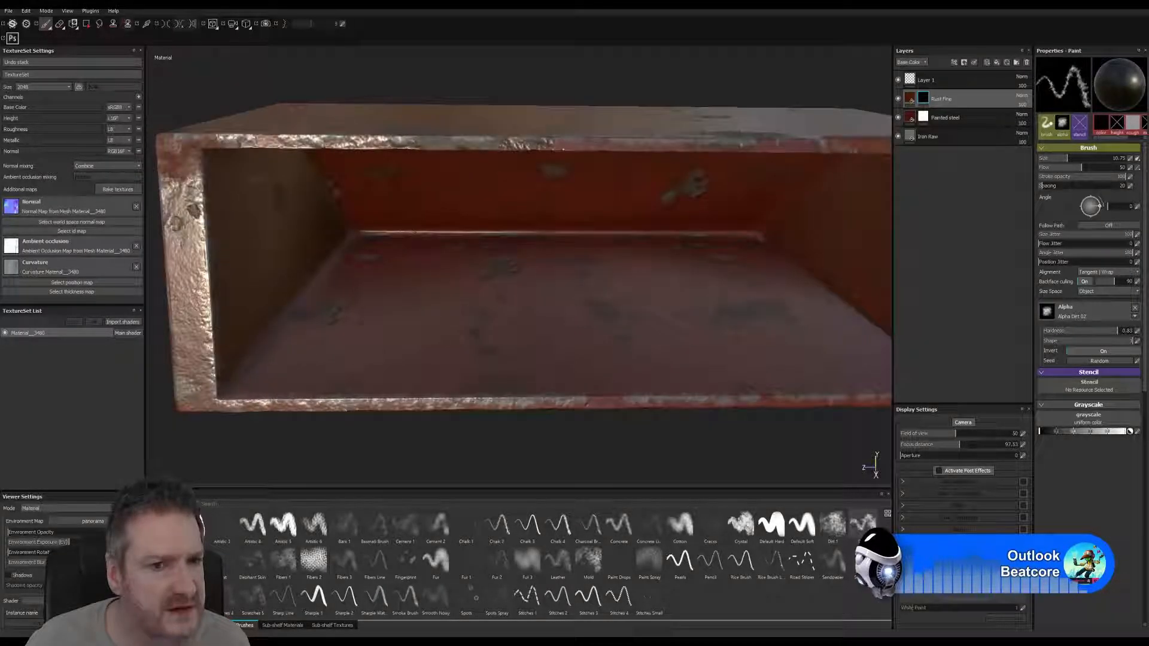
alt+right_drag(529, 346, 473, 341)
mouse_move(472, 341)
alt+mouse_down()
mouse_move(505, 338)
mouse_move(473, 336)
alt+mouse_up()
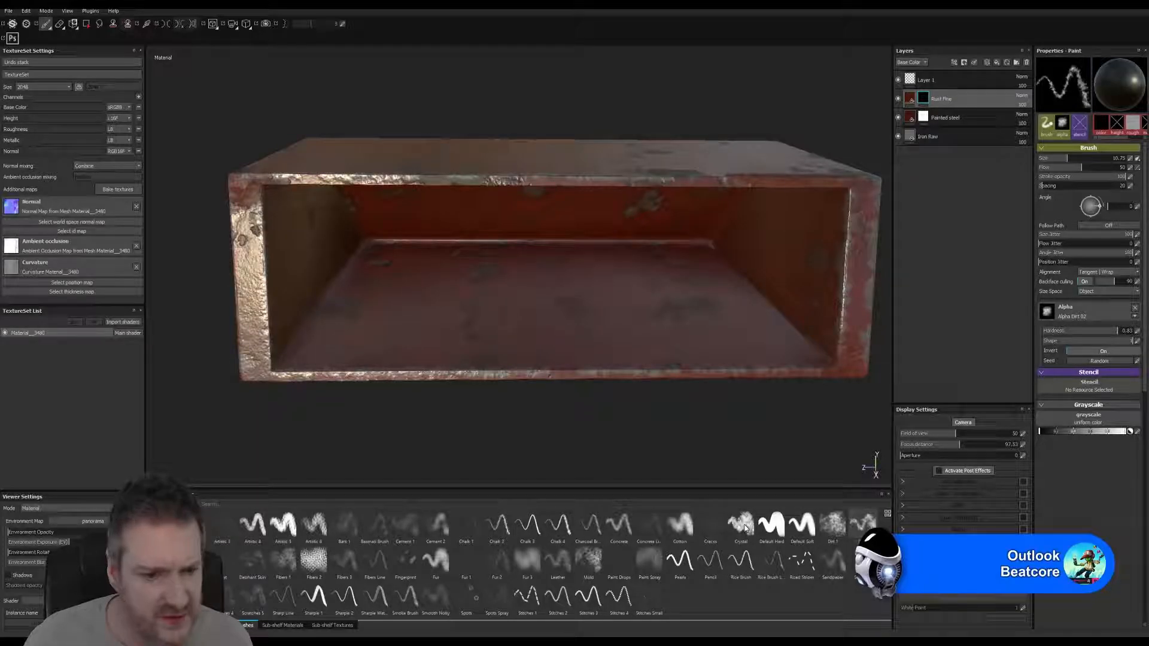
- Choose the Dirt 1 brush for the Rust Fine mask and enlarge it to about 32 near the opening's lower corner
mouse_move(745, 527)
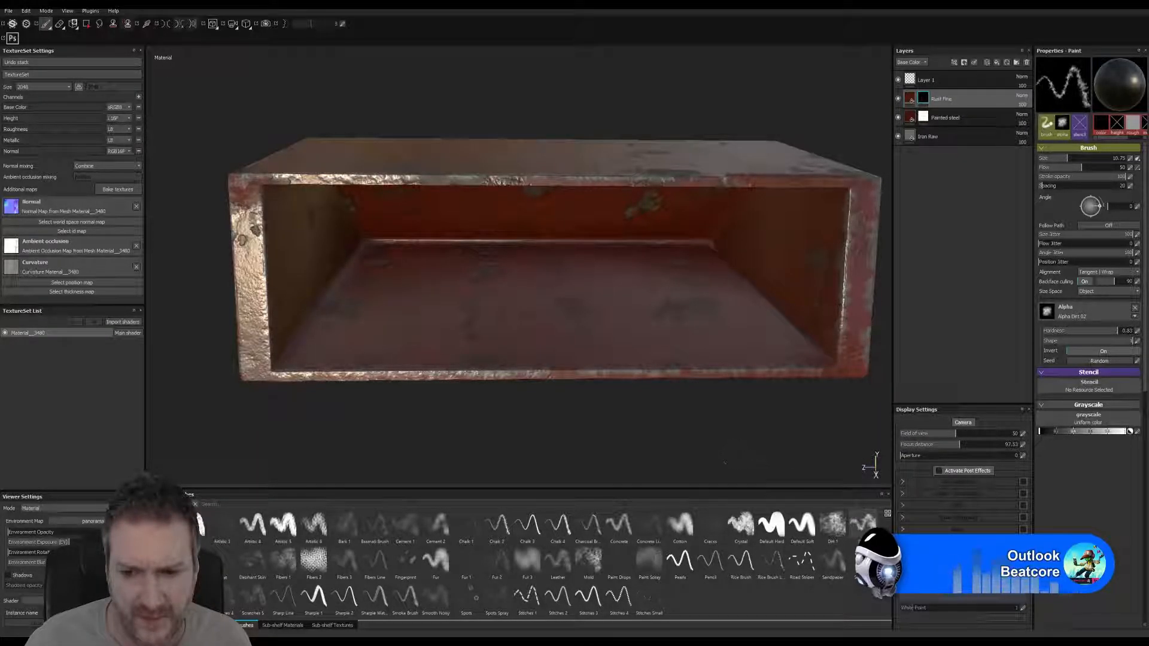
click(837, 529)
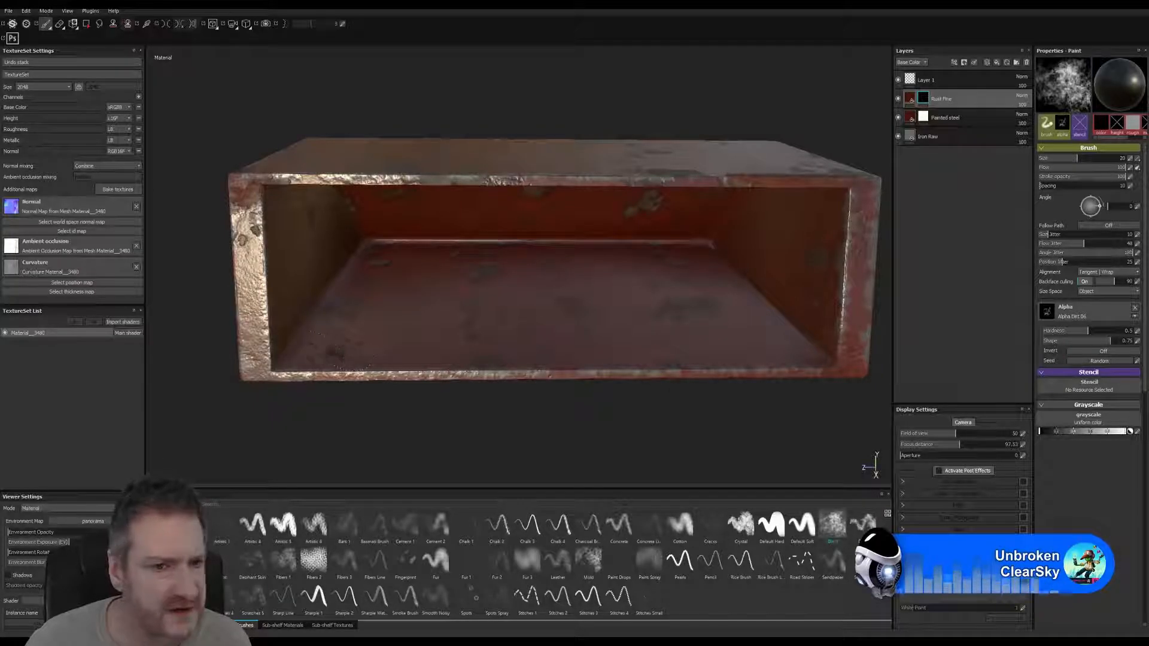
key(bracketright)
key(bracketright)
key(bracketright)
key(bracketright)
key(bracketright)
key(bracketright)
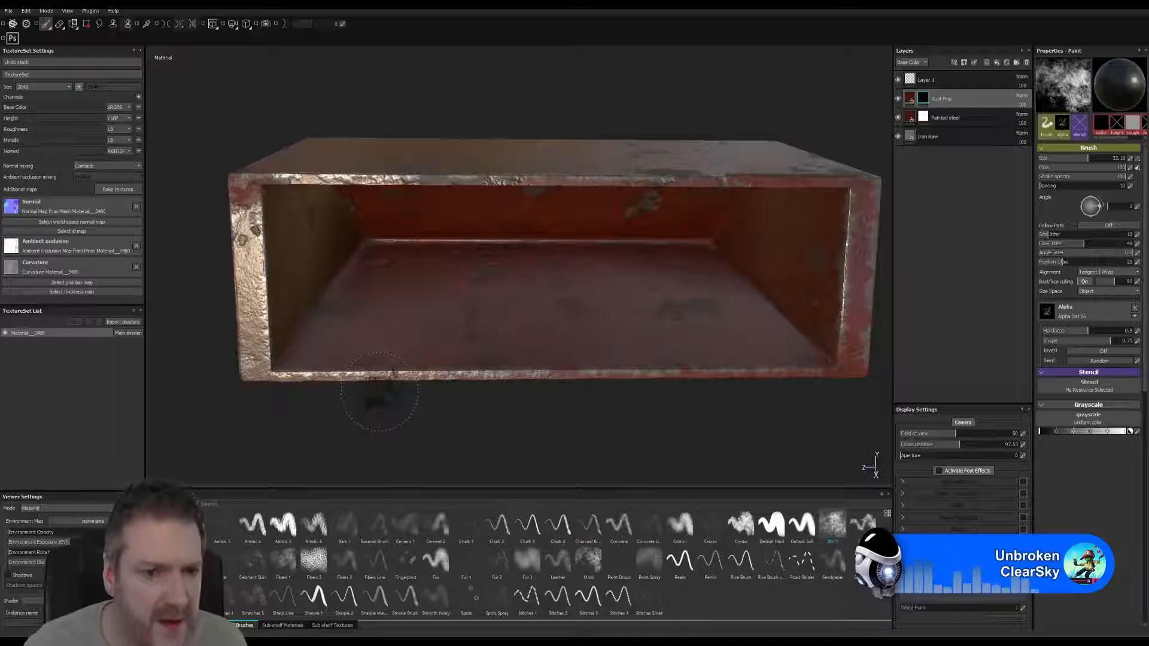
mouse_move(379, 392)
alt+mouse_down()
mouse_move(389, 418)
mouse_move(359, 410)
mouse_move(354, 425)
alt+mouse_up()
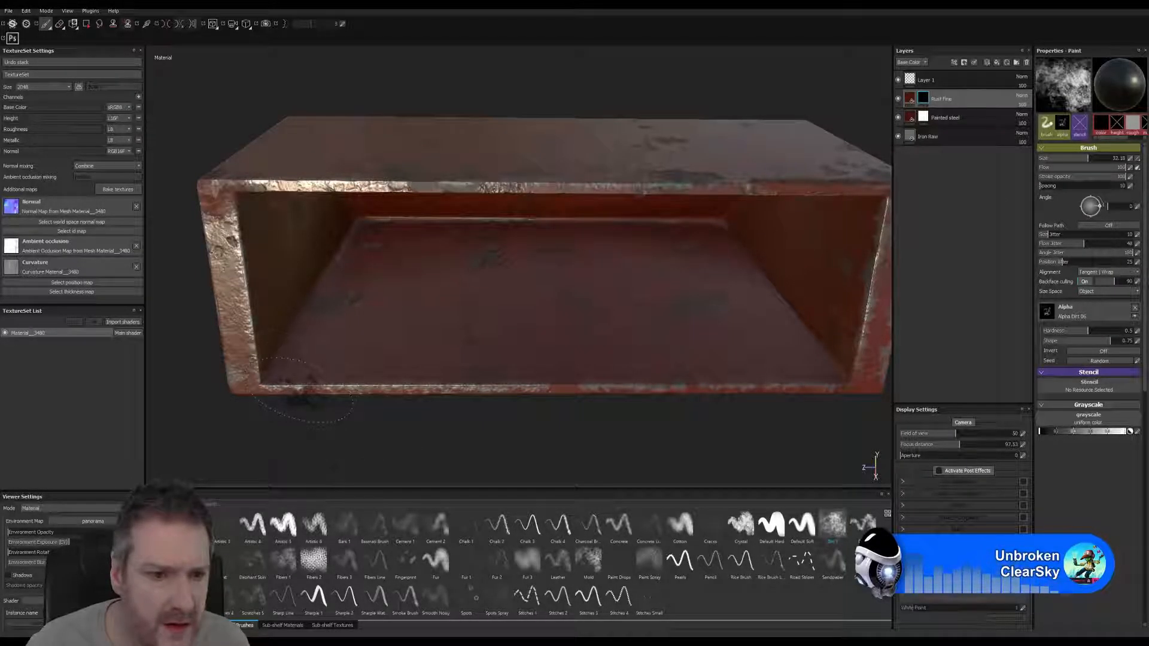
scroll(305, 389, up, 5)
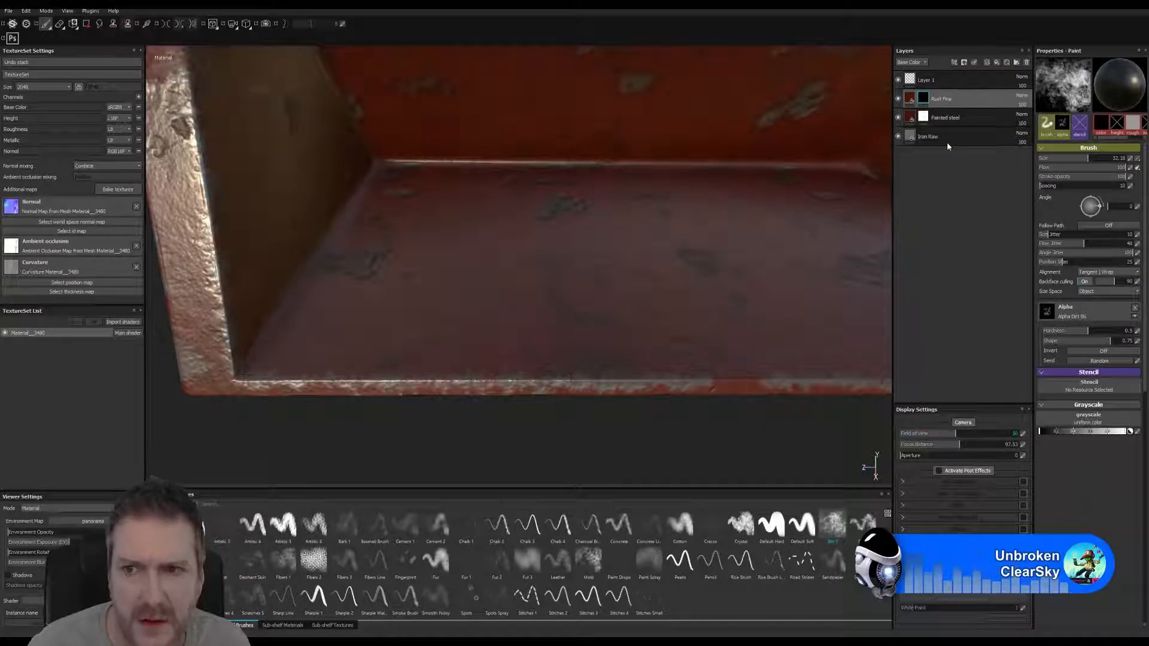
- Check the Rust Fine layer's material settings, reselect its mask and browse the available brush alphas
click(908, 100)
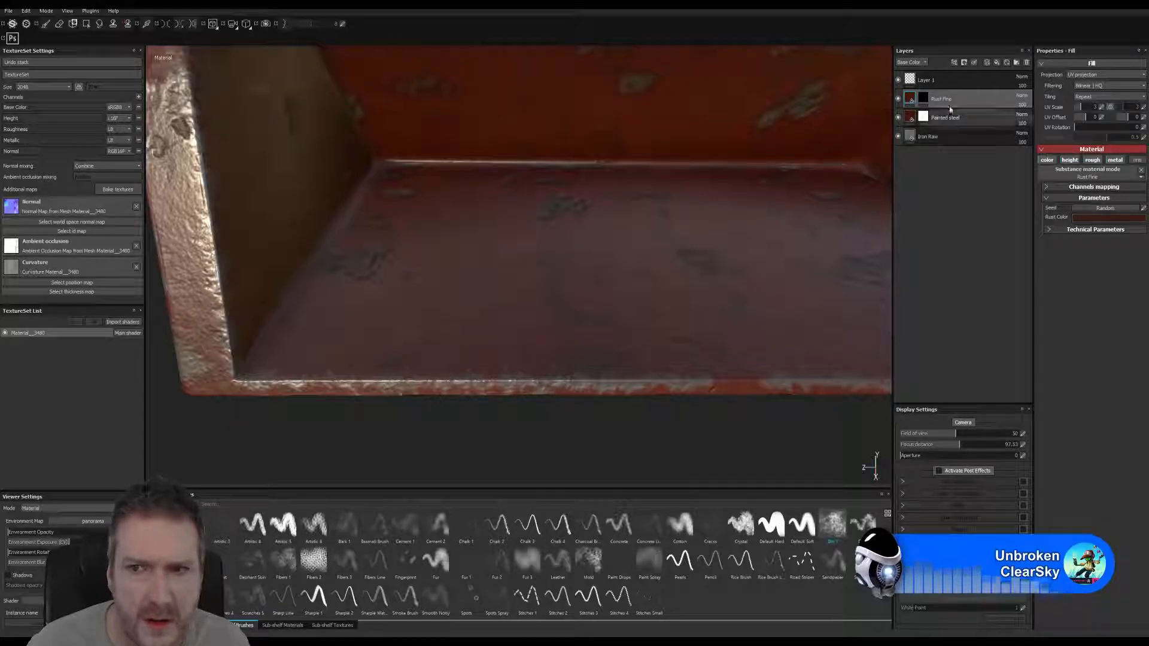
click(922, 99)
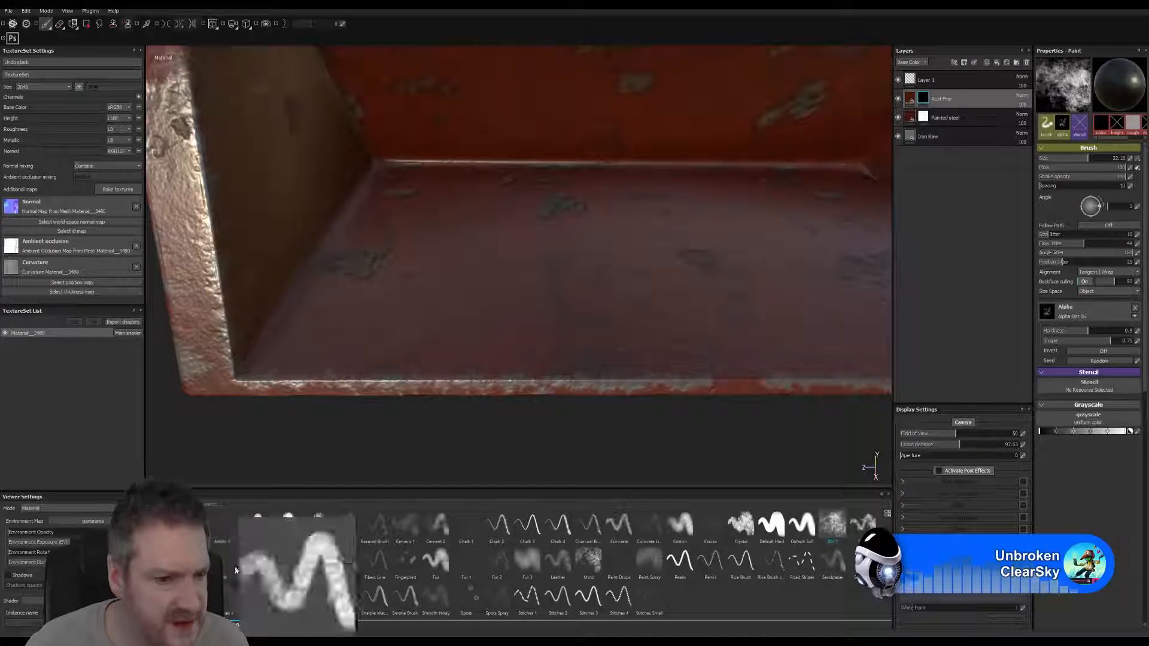
click(188, 625)
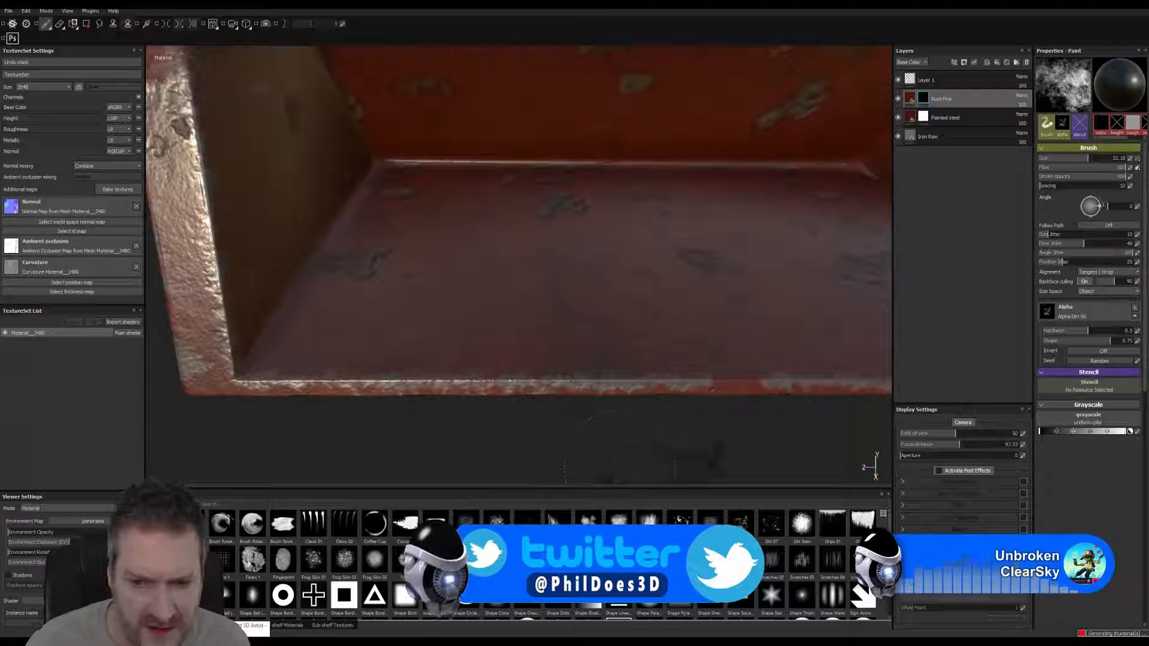
mouse_move(802, 526)
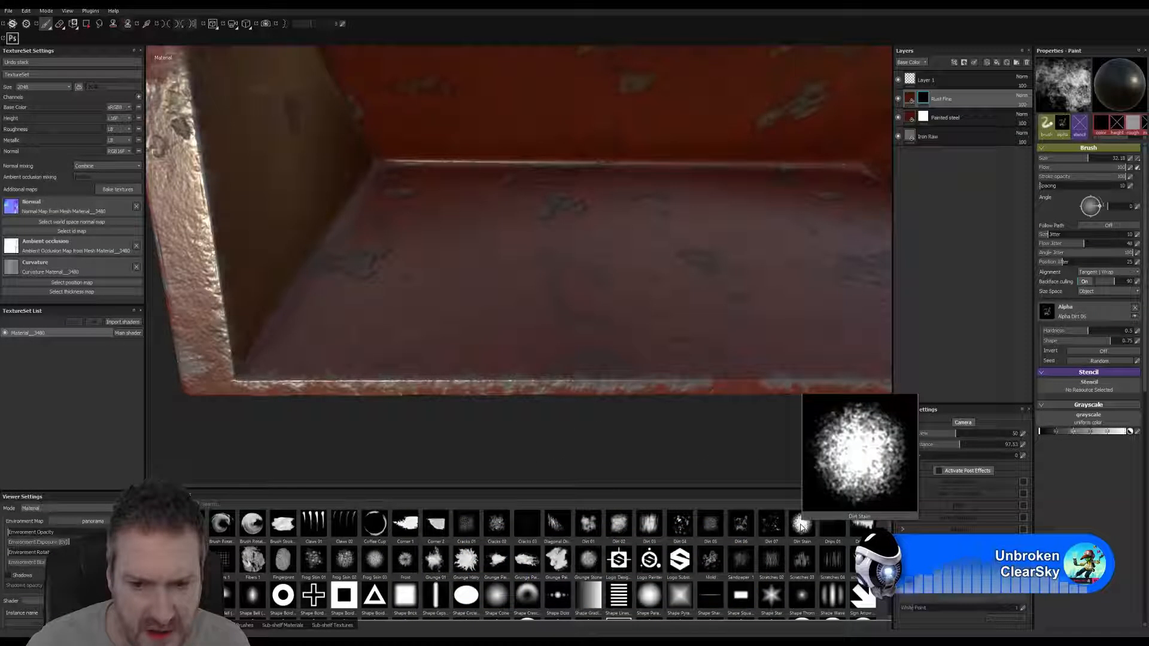
mouse_move(524, 562)
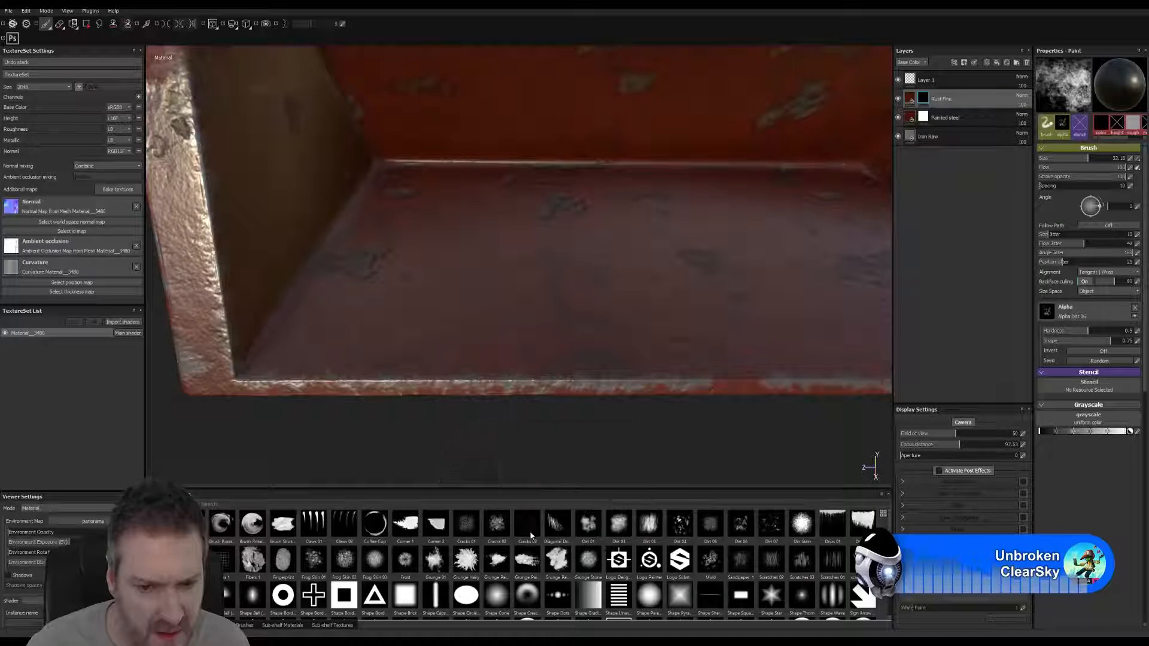
- Try the Grunge Paint 03 alpha at the opening's lower inner corner, shrinking the brush to about 9.4
click(555, 569)
mouse_move(321, 405)
mouse_down()
mouse_move(282, 371)
mouse_move(308, 387)
mouse_up()
key(bracketleft)
key(bracketleft)
key(bracketleft)
key(bracketleft)
key(bracketleft)
key(bracketleft)
key(bracketleft)
key(bracketleft)
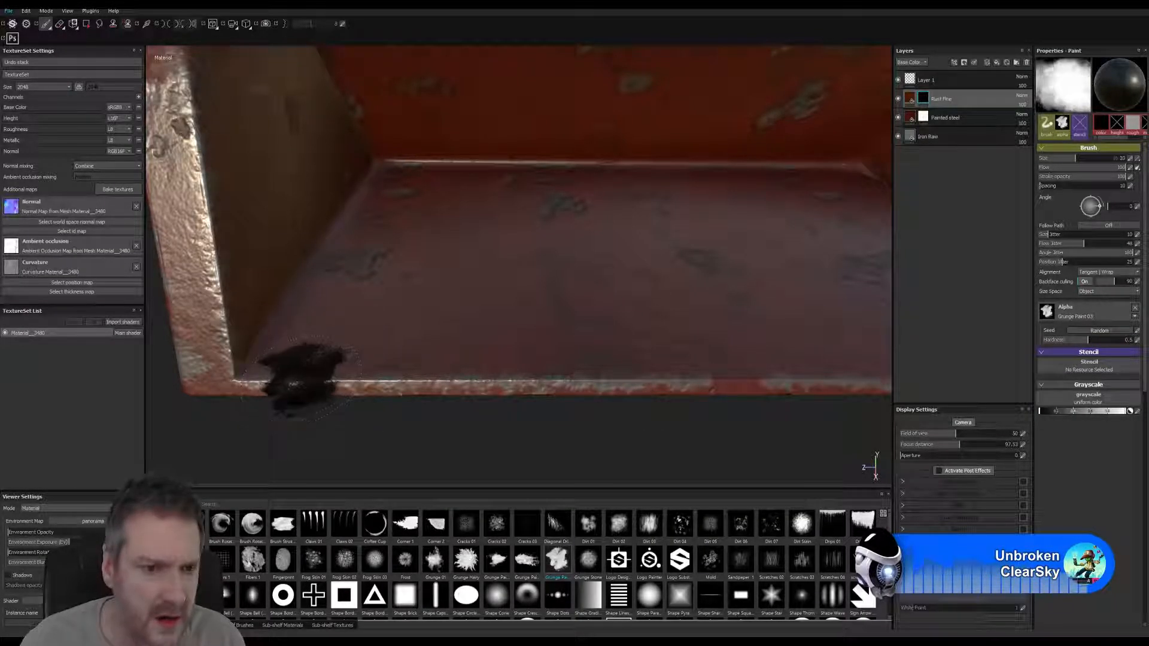
key(bracketleft)
key(bracketleft)
key(bracketleft)
key(bracketleft)
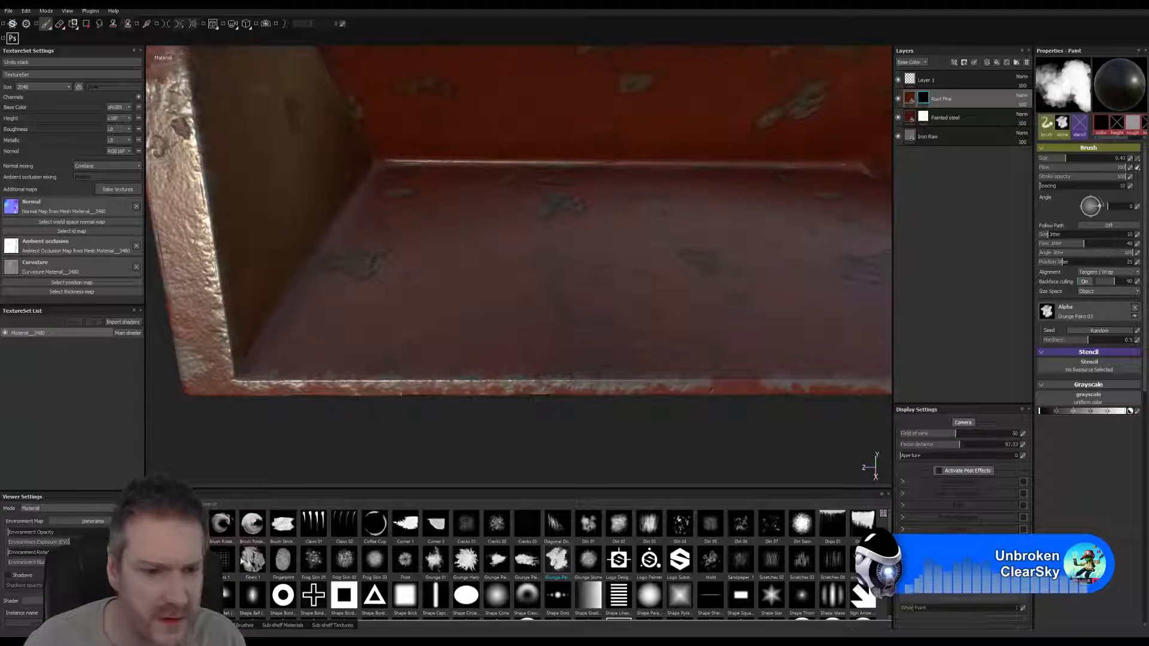
- Return to the Dirt 1 brush and switch the Rust Fine layer's mask from black to white
click(247, 626)
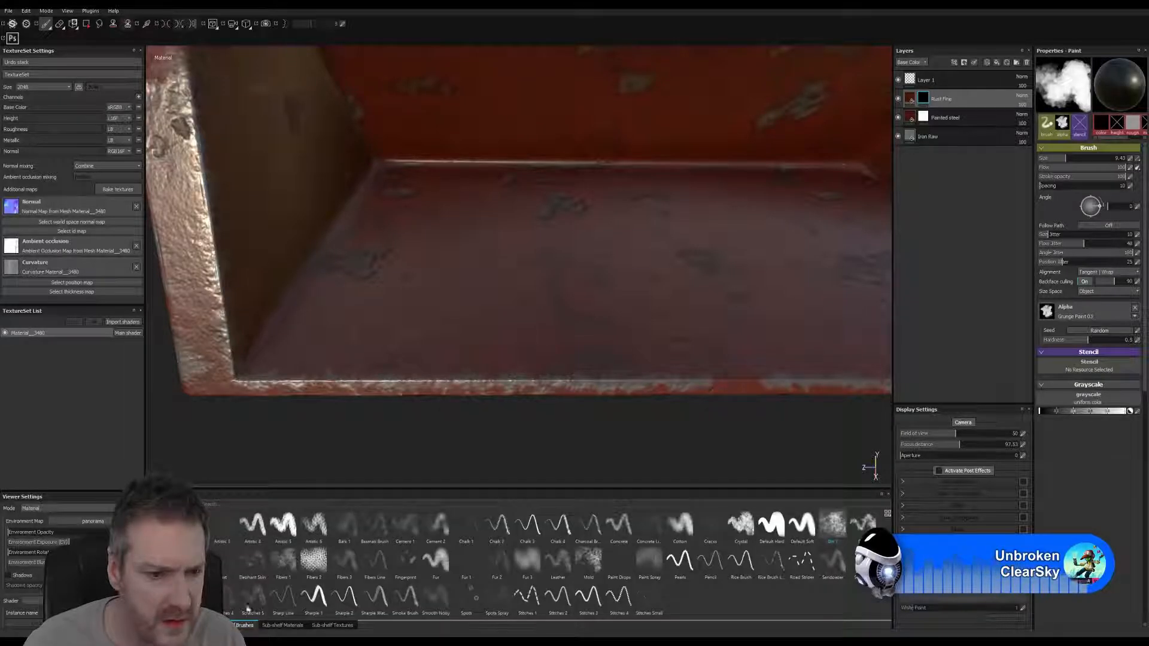
click(835, 528)
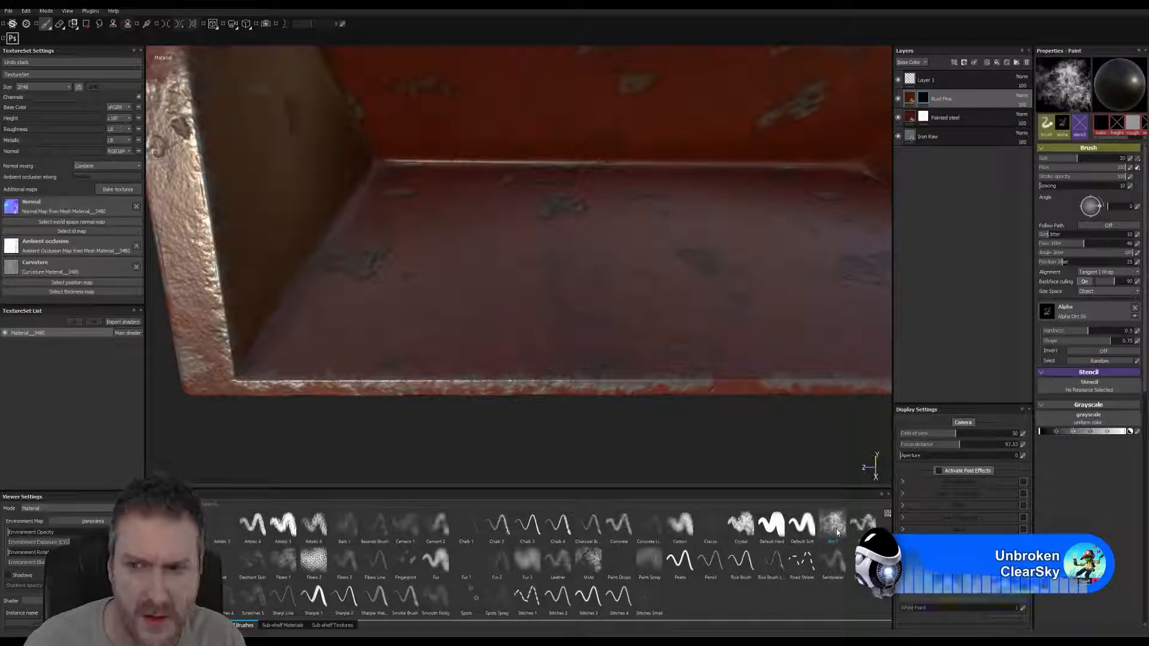
click(898, 99)
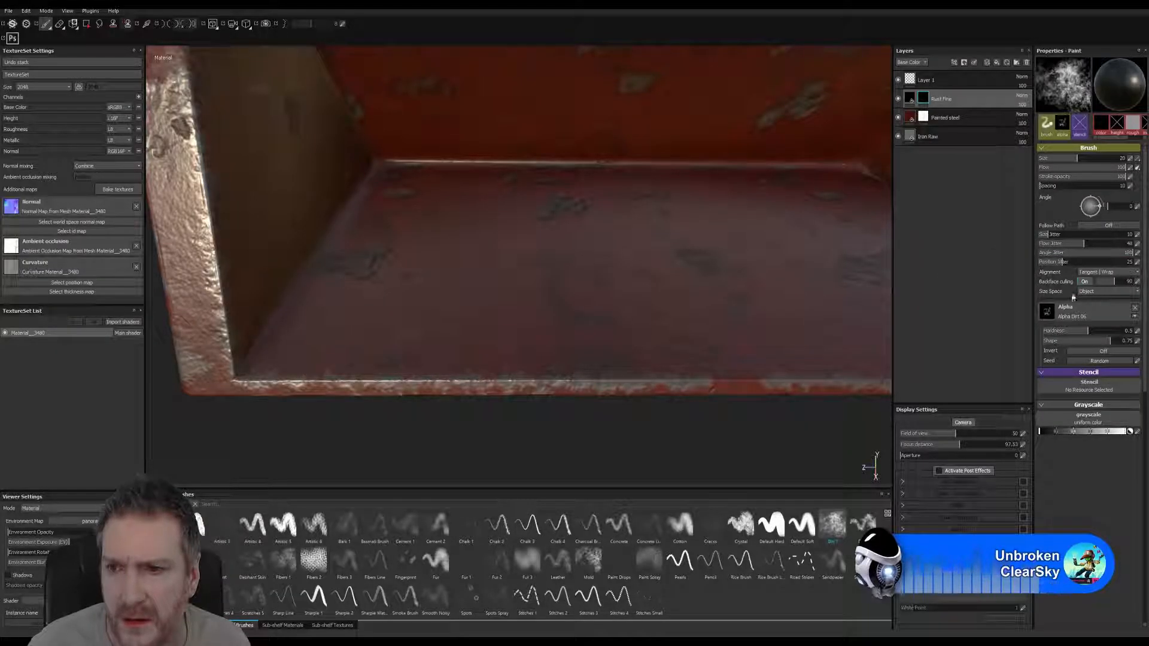
right_click(924, 104)
click(942, 107)
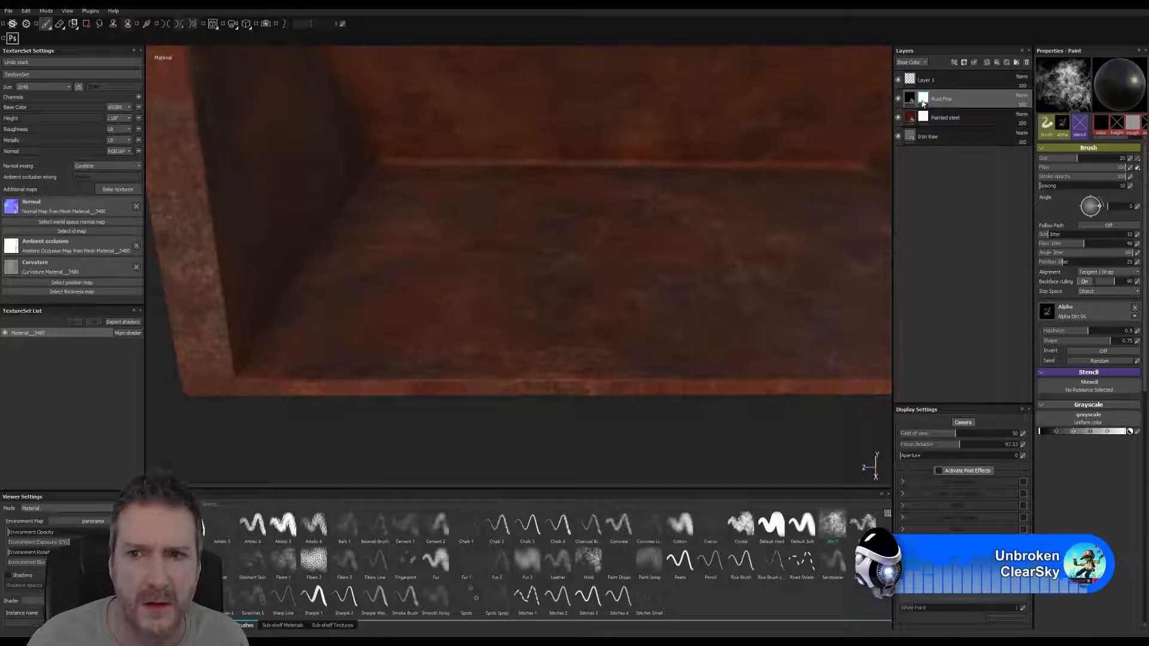
- Add a black mask to the Rust Fine layer and paint rust into the opening's lower inner corner and adjoining frame edges
right_click(923, 103)
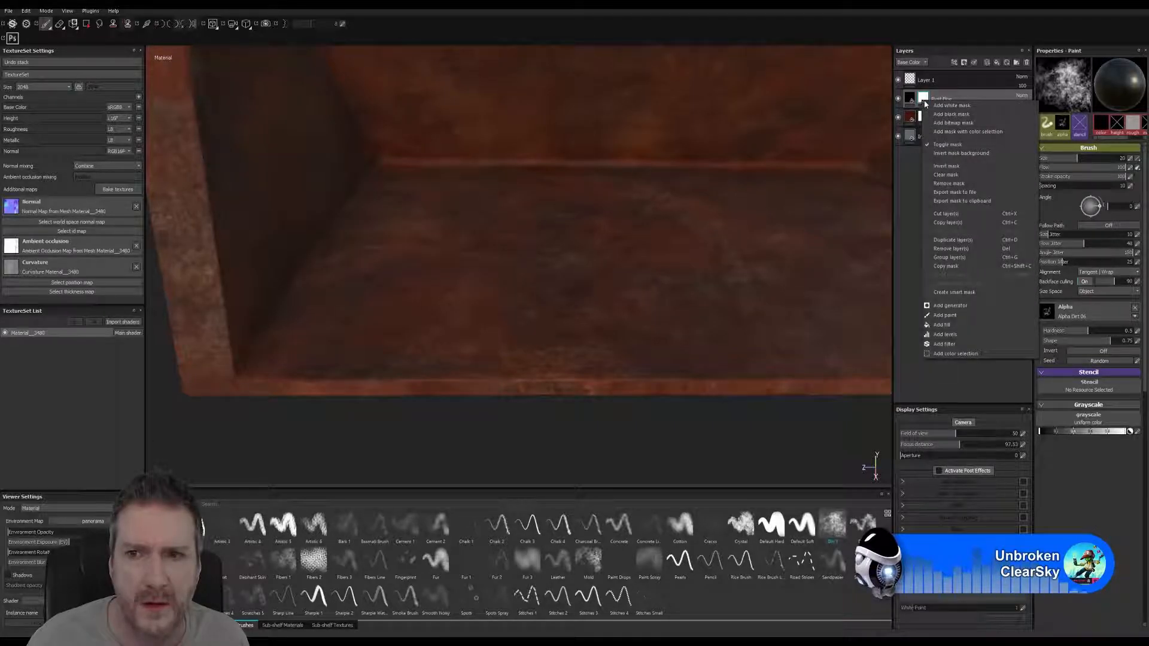
click(967, 114)
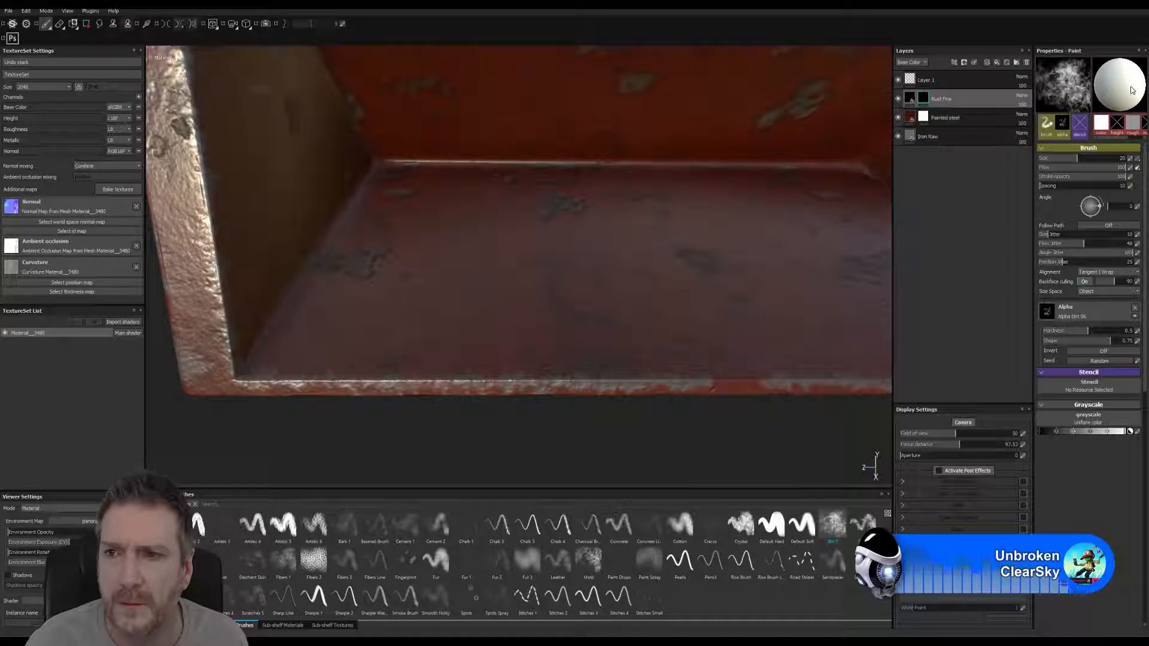
click(1102, 126)
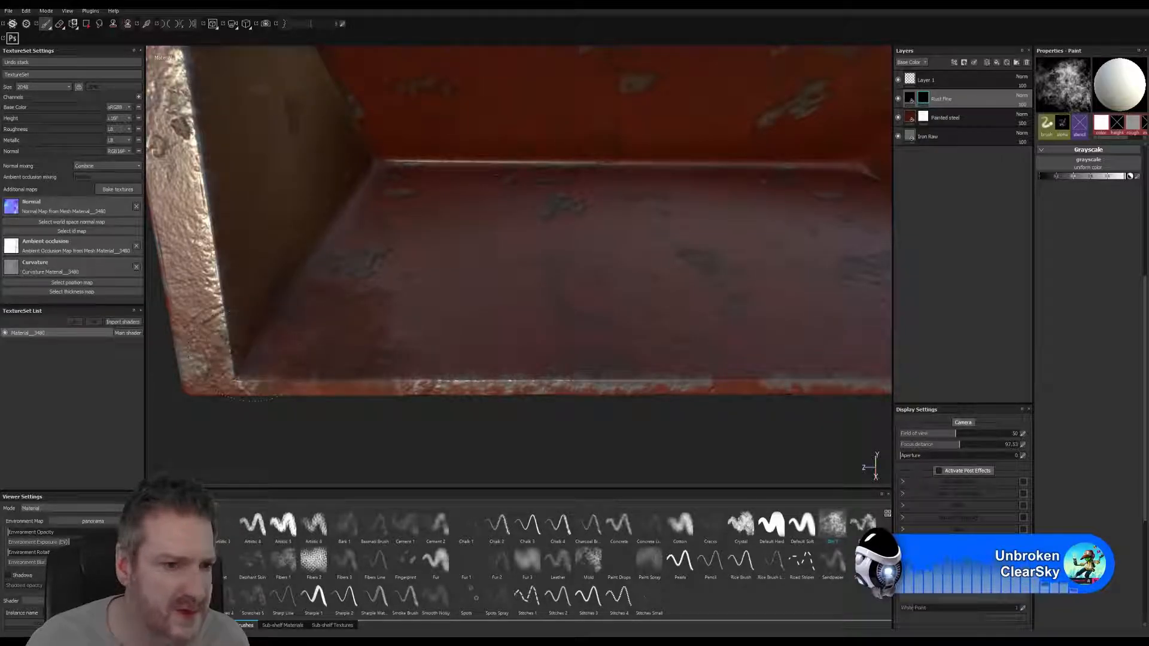
mouse_move(235, 329)
mouse_down()
mouse_move(216, 351)
mouse_move(226, 371)
mouse_up()
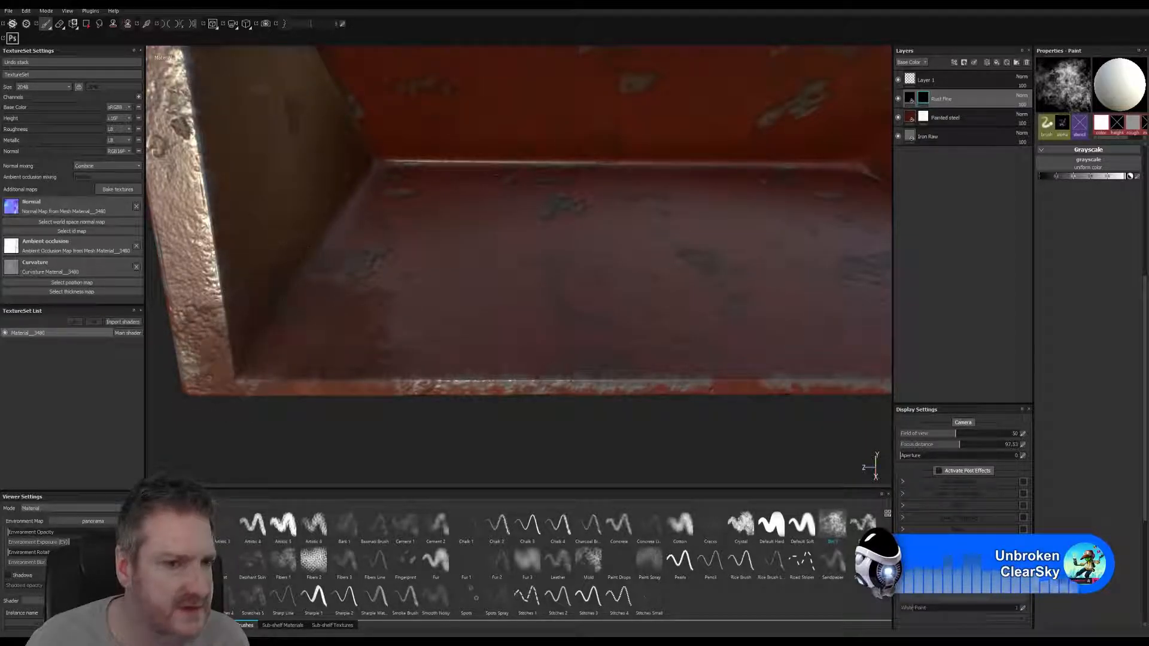
- Paint rust on the opposite lower corner of the opening and its frame
mouse_move(353, 413)
alt+right_down()
mouse_move(369, 483)
mouse_move(366, 464)
alt+right_up()
alt+drag(363, 398, 303, 396)
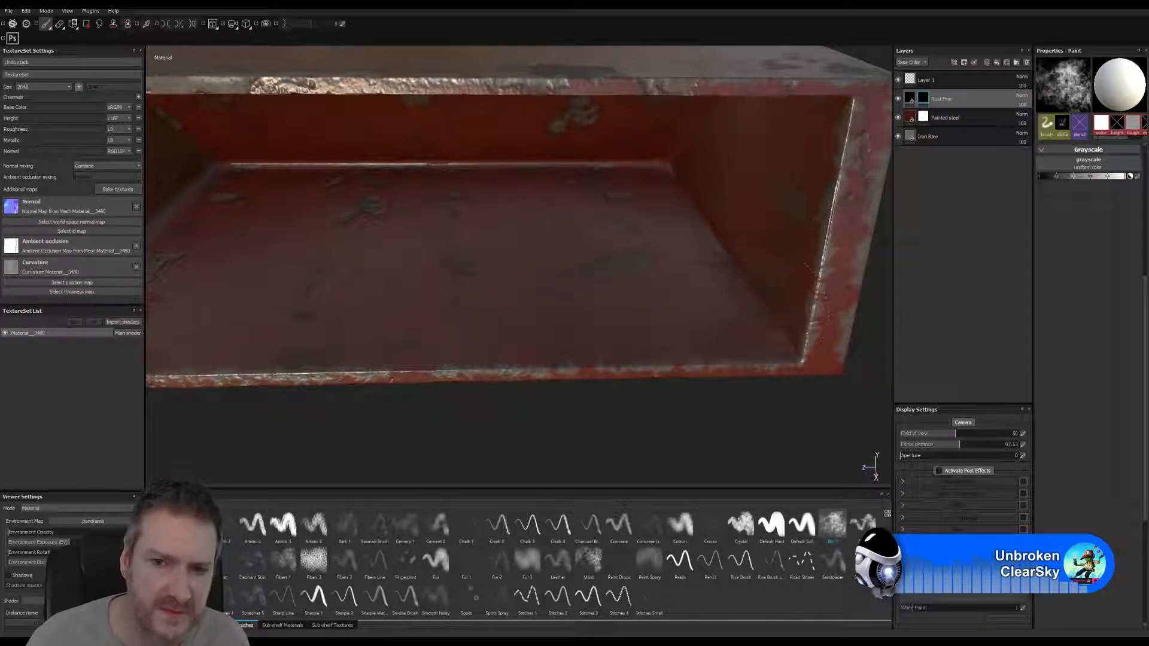
alt+drag(762, 318, 584, 311)
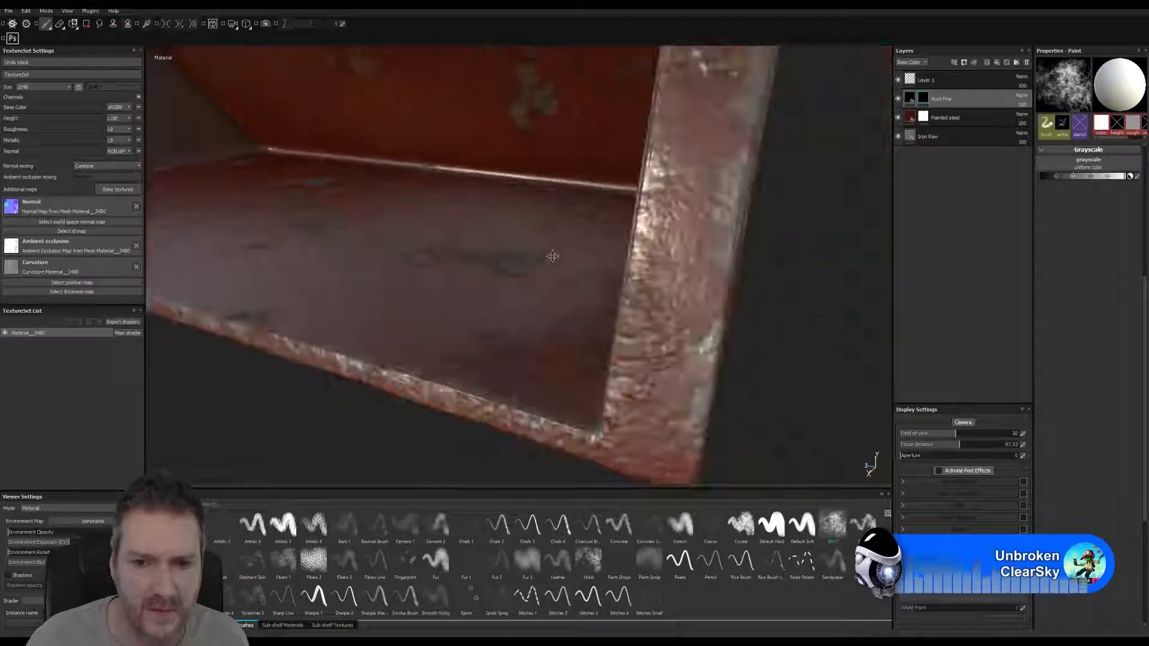
mouse_move(628, 396)
mouse_down()
mouse_move(655, 311)
mouse_move(604, 413)
mouse_move(649, 425)
mouse_move(520, 413)
mouse_move(535, 353)
mouse_move(515, 360)
mouse_move(641, 352)
mouse_move(646, 366)
mouse_move(610, 390)
mouse_move(633, 394)
mouse_move(649, 436)
mouse_up()
- Paint a rust patch on the outer panel along the edge farthest from the opening
alt+right_drag(444, 120, 341, 377)
alt+middle_drag(354, 345, 616, 251)
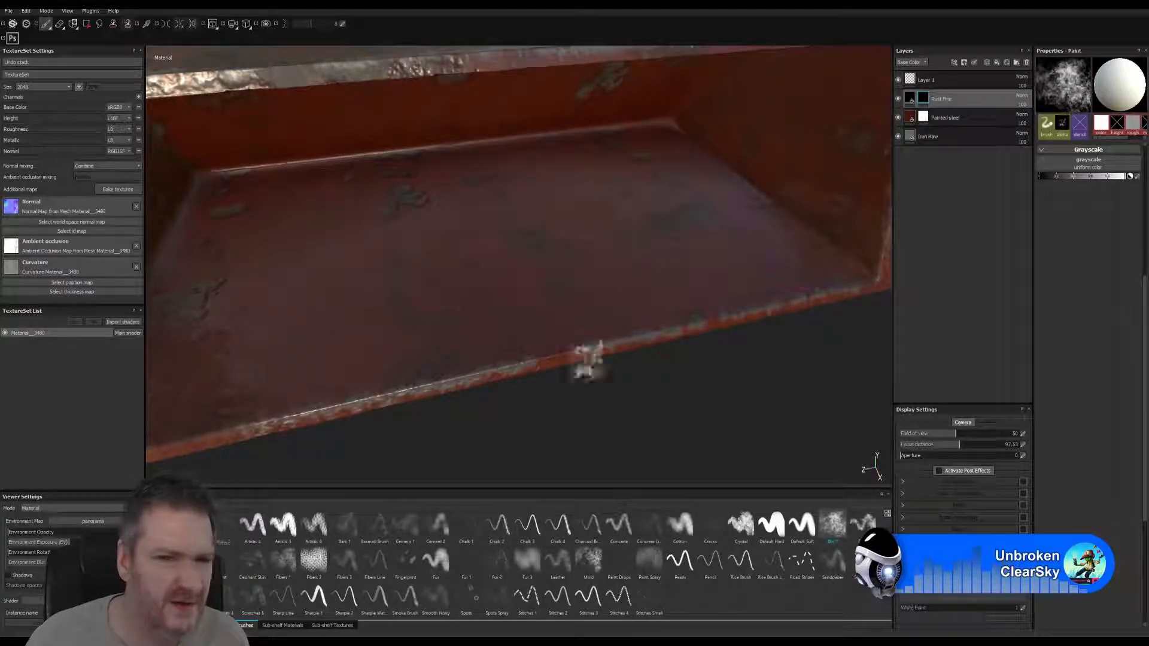
mouse_move(533, 269)
alt+mouse_down()
mouse_move(531, 329)
mouse_move(515, 289)
mouse_move(523, 277)
alt+mouse_up()
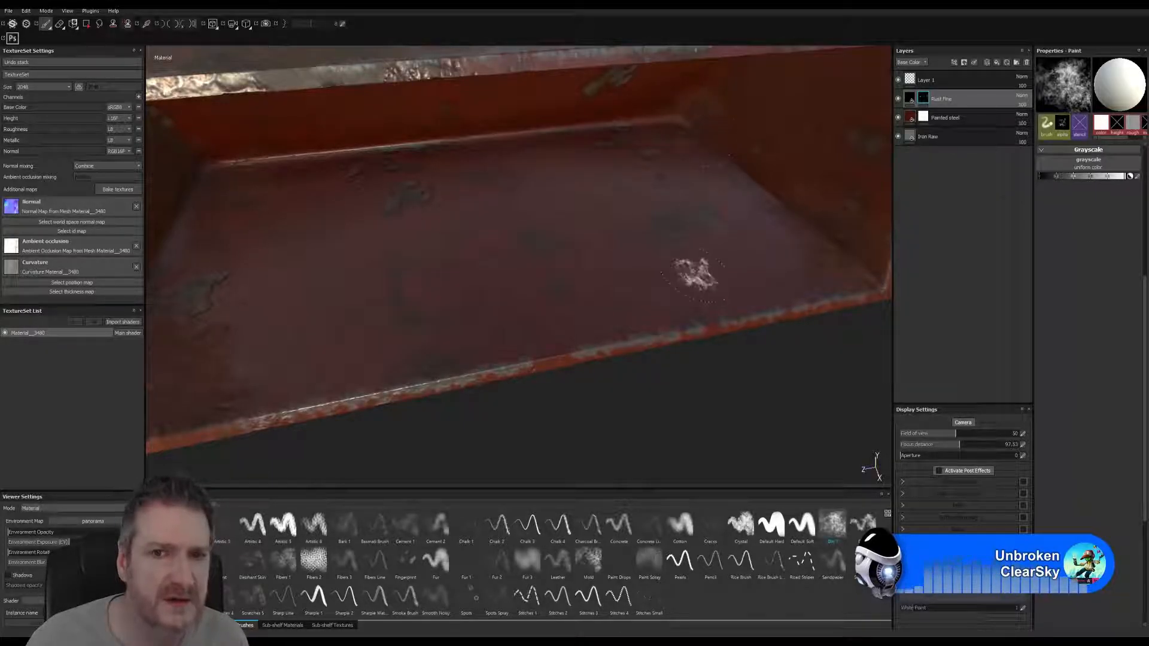
alt+right_drag(733, 360, 404, 399)
alt+right_drag(562, 383, 483, 399)
alt+drag(483, 399, 551, 411)
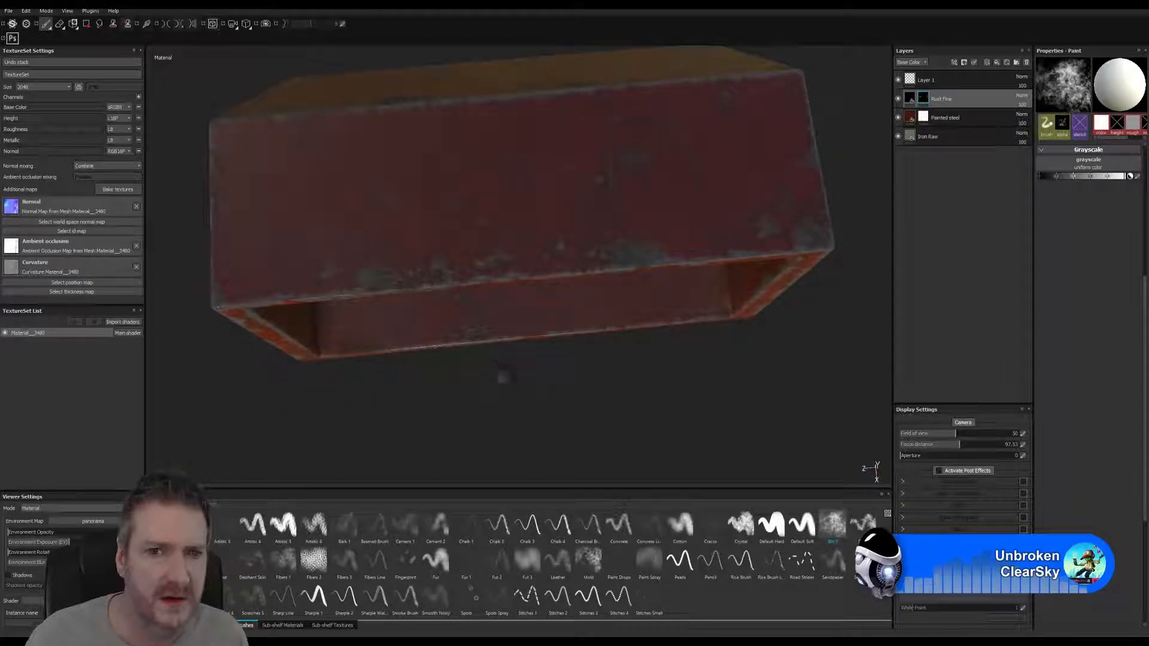
alt+drag(500, 377, 616, 358)
alt+drag(680, 375, 564, 264)
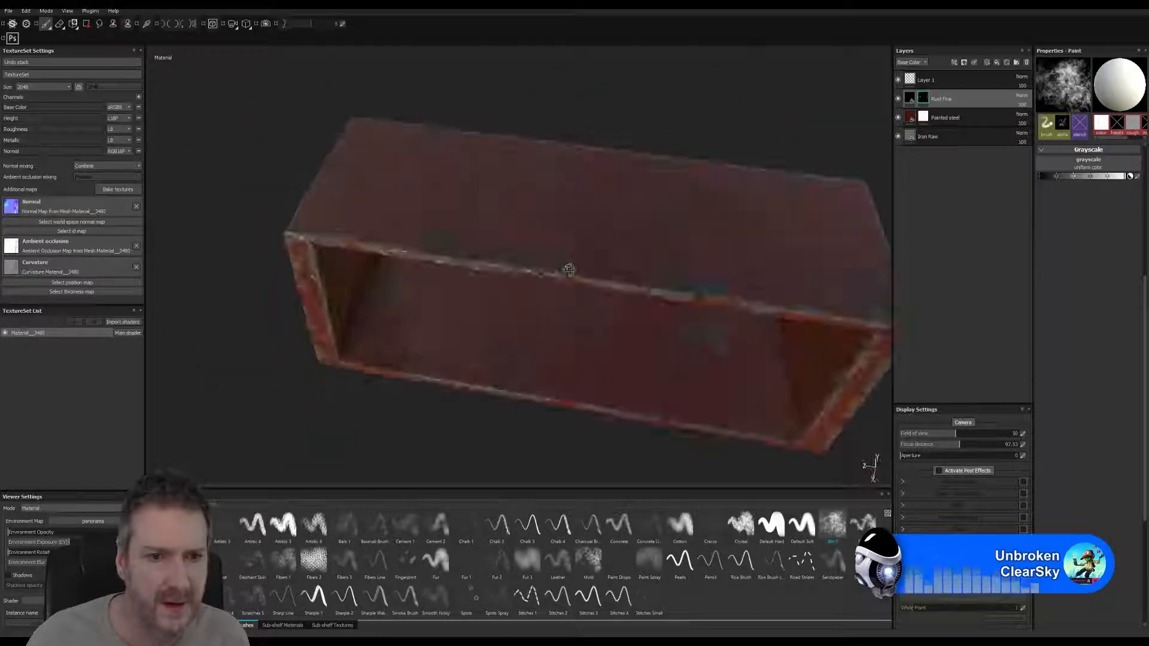
alt+drag(469, 108, 539, 161)
alt+drag(527, 298, 626, 349)
alt+drag(843, 111, 792, 128)
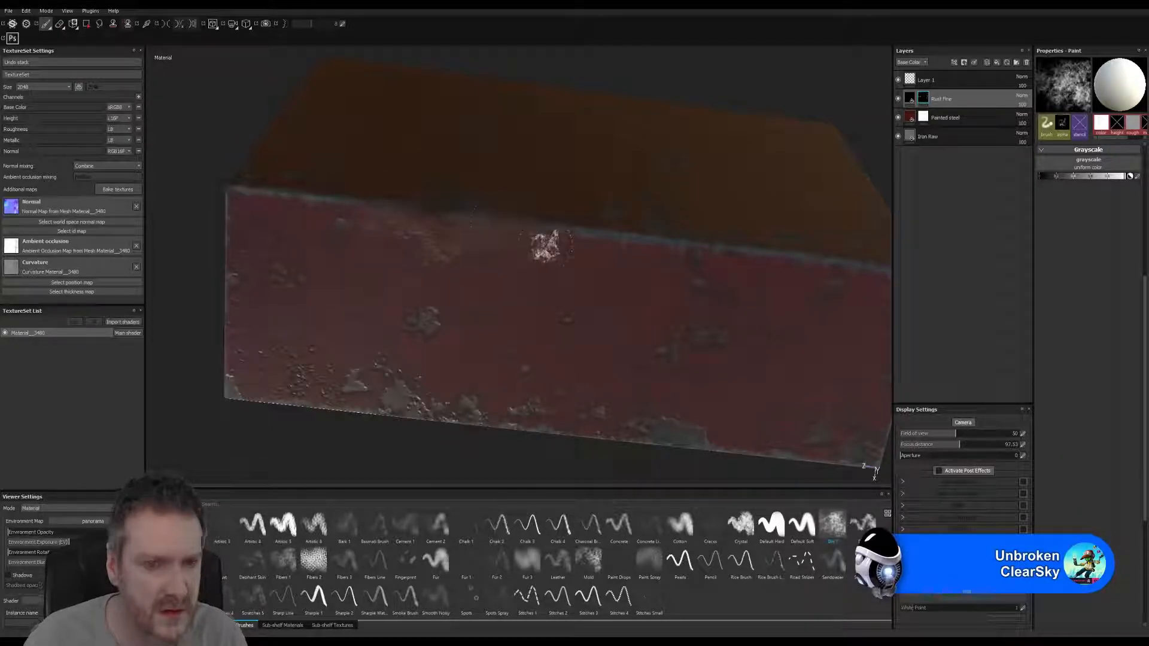
- Examine the painted rust and wear on the intake's outer panels, back, ends and opening from several angles
mouse_move(640, 367)
alt+mouse_down()
mouse_move(646, 252)
mouse_move(649, 298)
alt+mouse_up()
alt+middle_drag(650, 300, 440, 312)
alt+drag(565, 299, 375, 331)
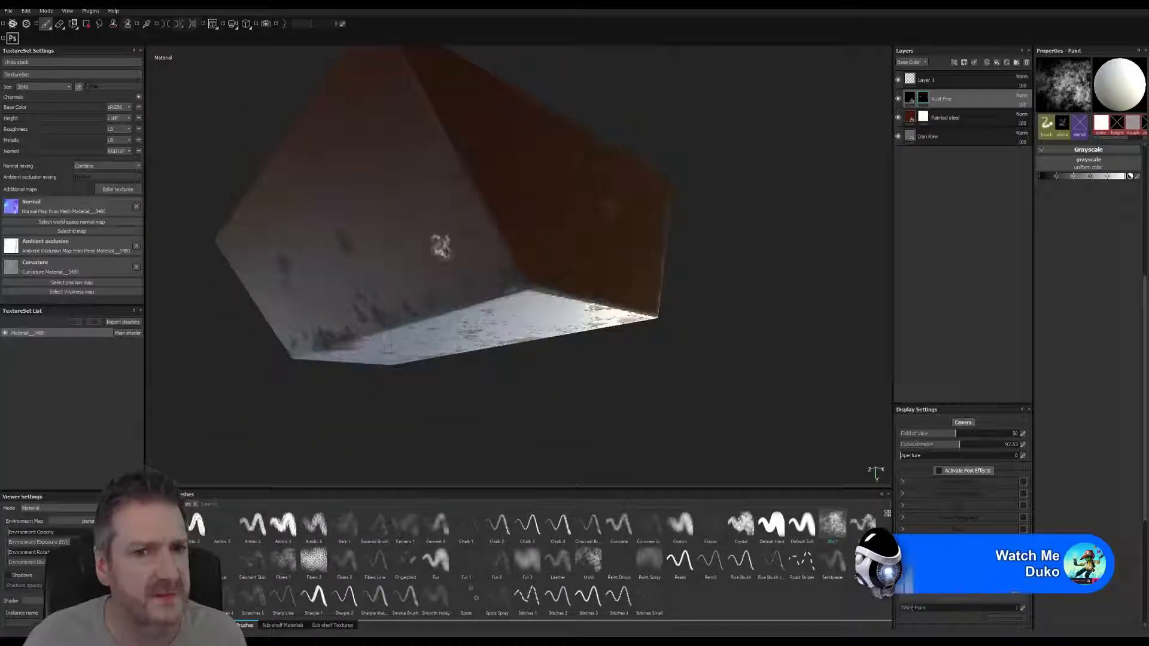
alt+drag(441, 243, 433, 335)
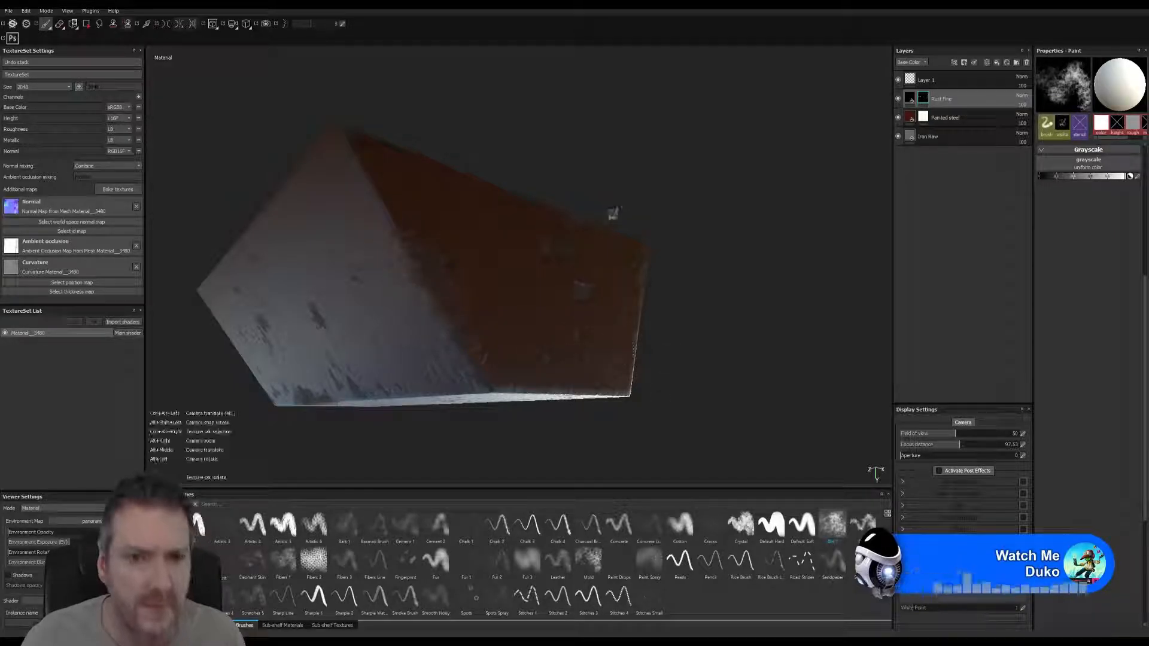
alt+drag(612, 216, 713, 221)
alt+drag(445, 122, 409, 165)
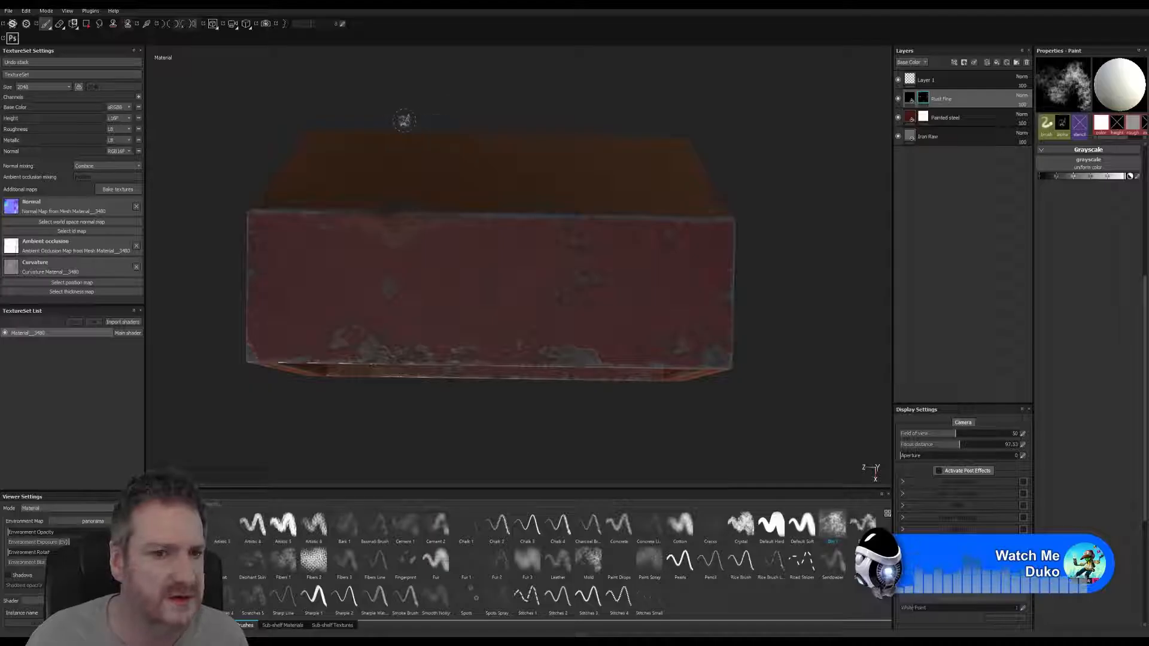
alt+drag(631, 397, 615, 326)
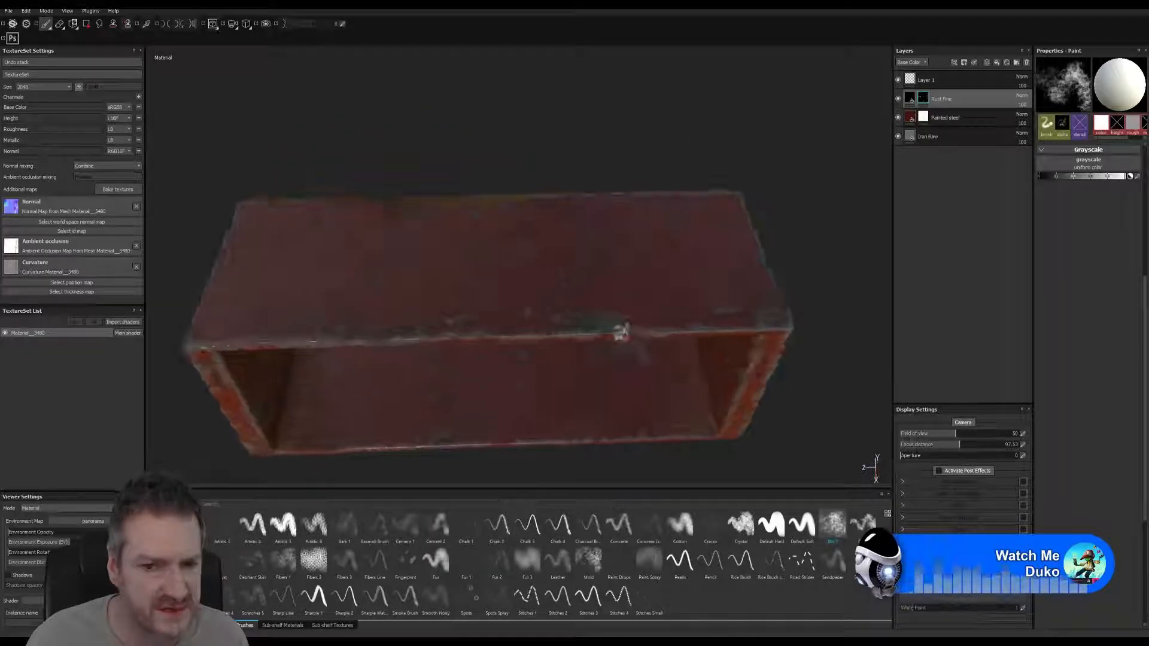
alt+drag(436, 141, 459, 168)
alt+drag(728, 406, 590, 310)
alt+drag(622, 178, 471, 217)
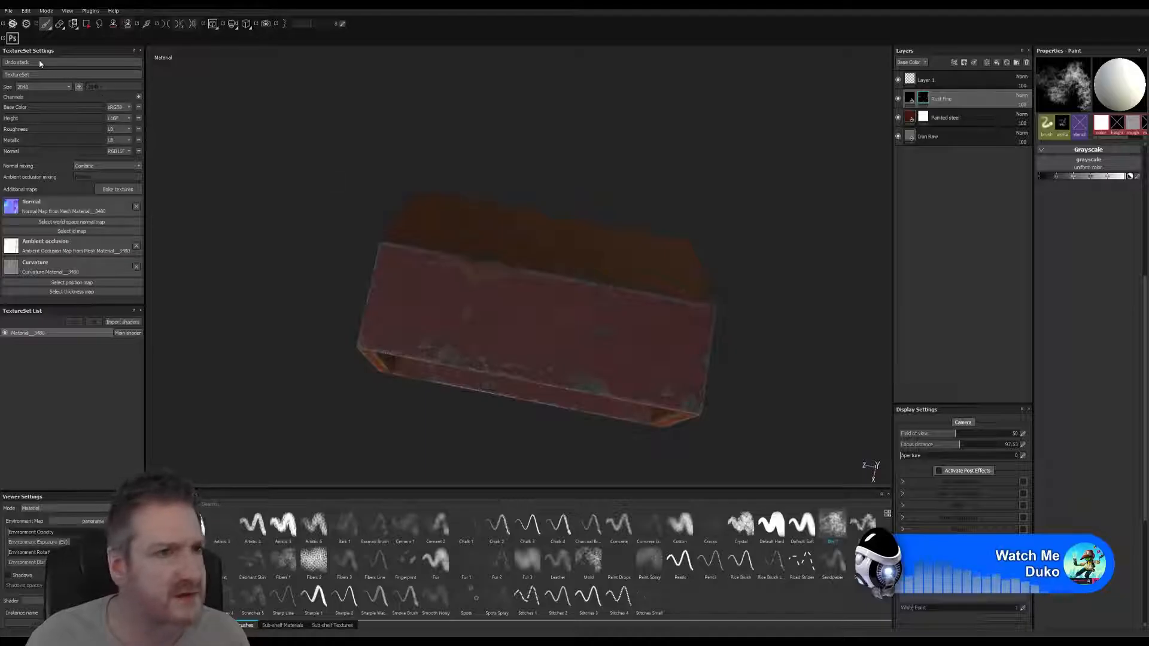
- Open the texture export settings and browse for the output folder
click(10, 11)
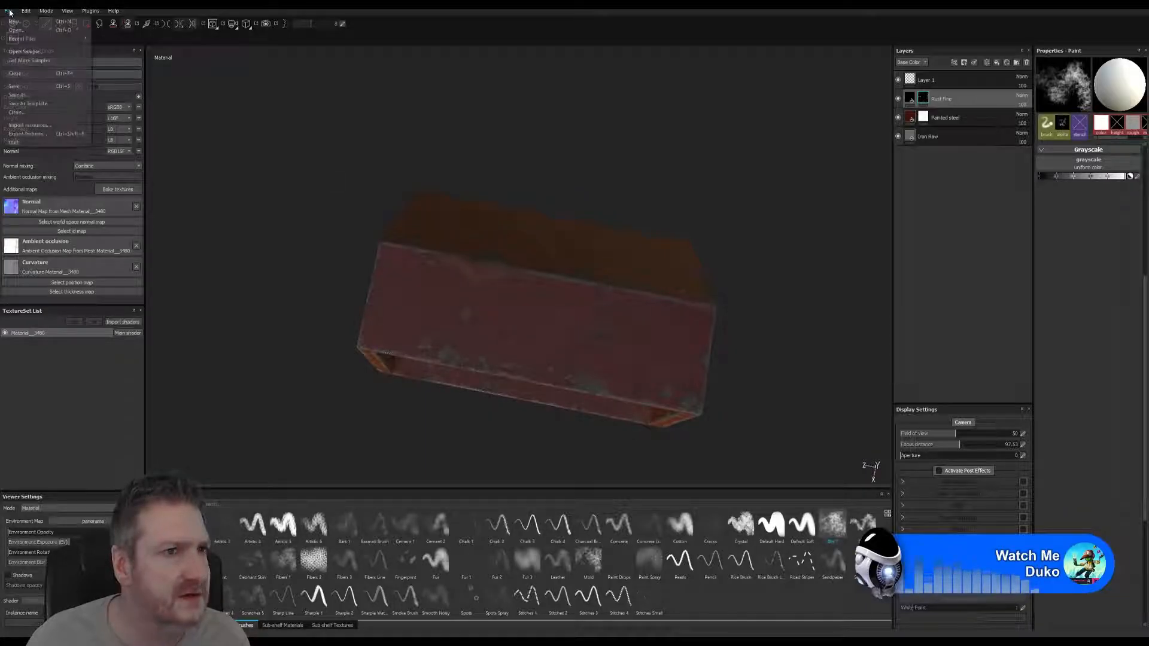
click(25, 133)
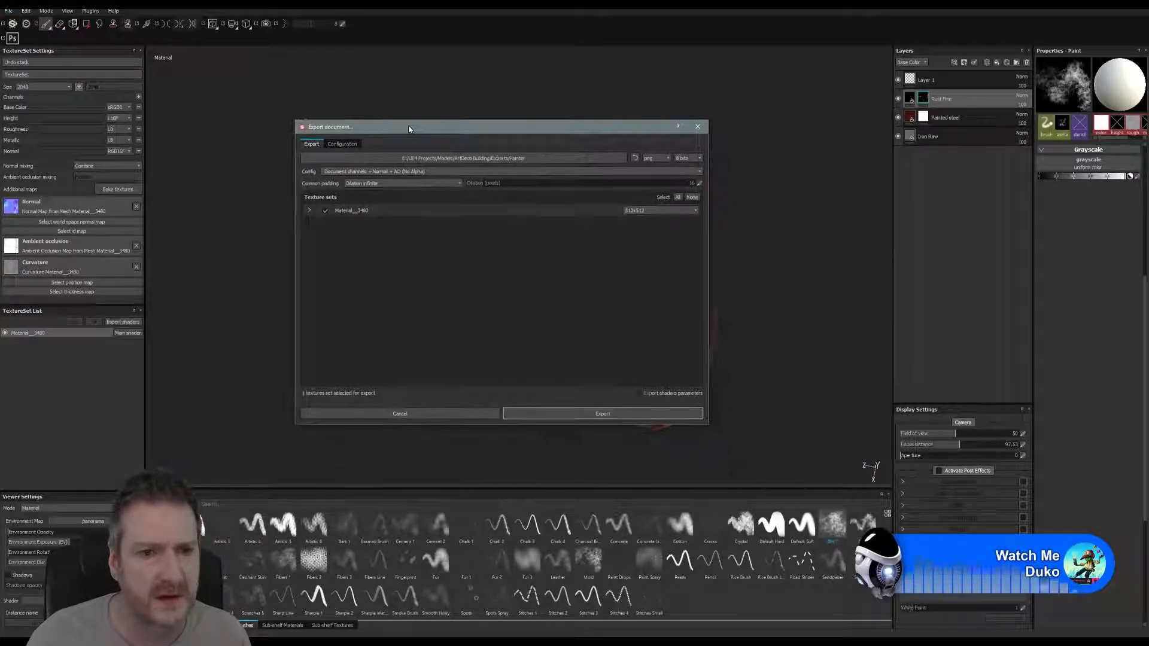
drag(409, 129, 408, 126)
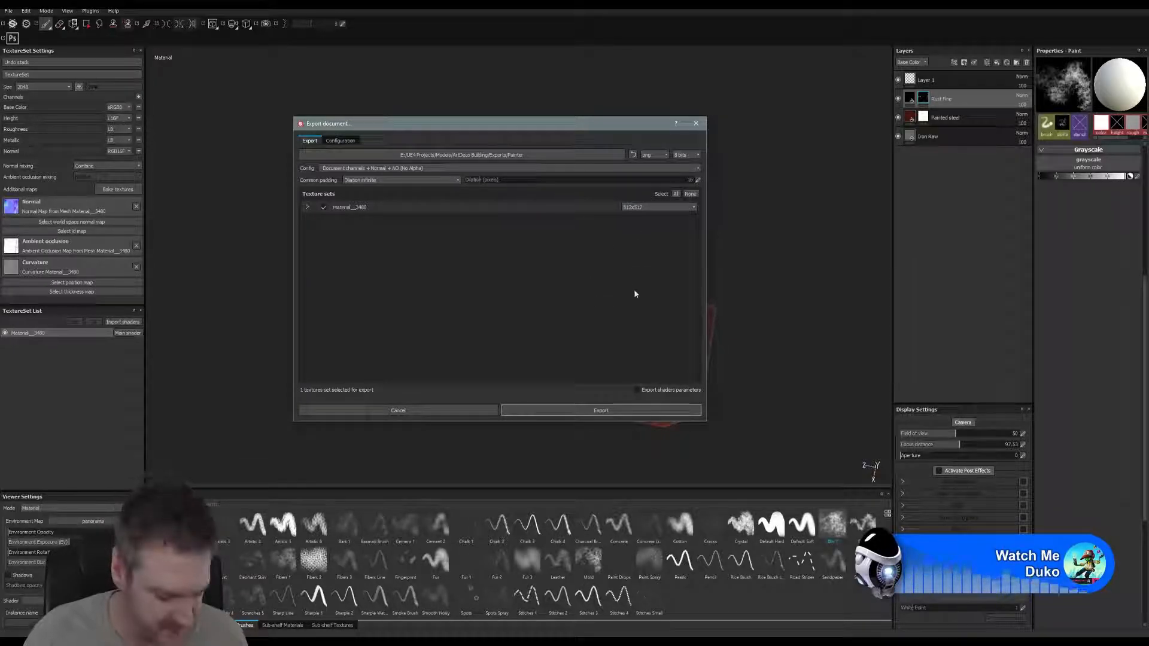
click(411, 156)
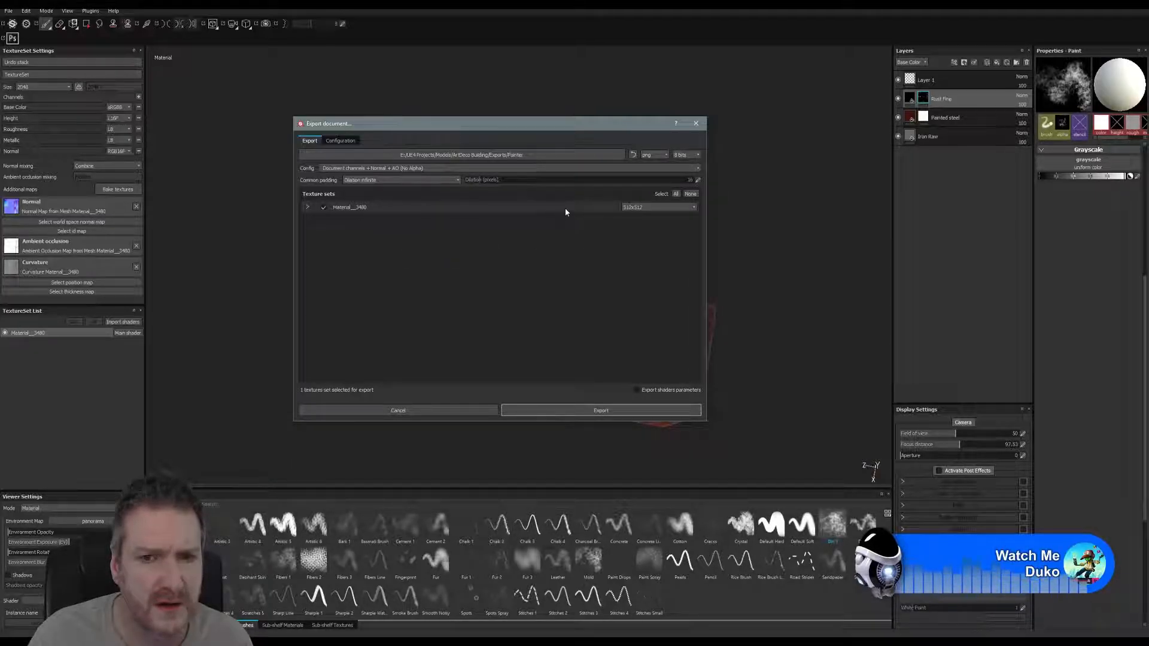
click(533, 155)
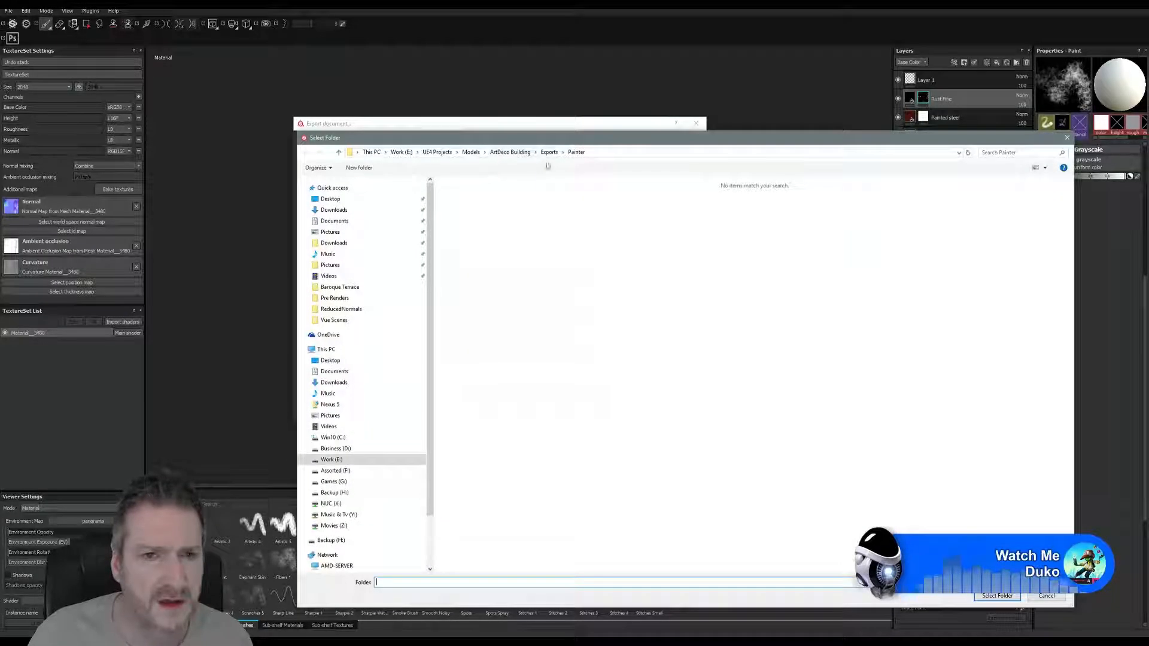
- Create a folder named V2 inside the Exports/Painter folder
drag(556, 145, 411, 83)
right_click(362, 142)
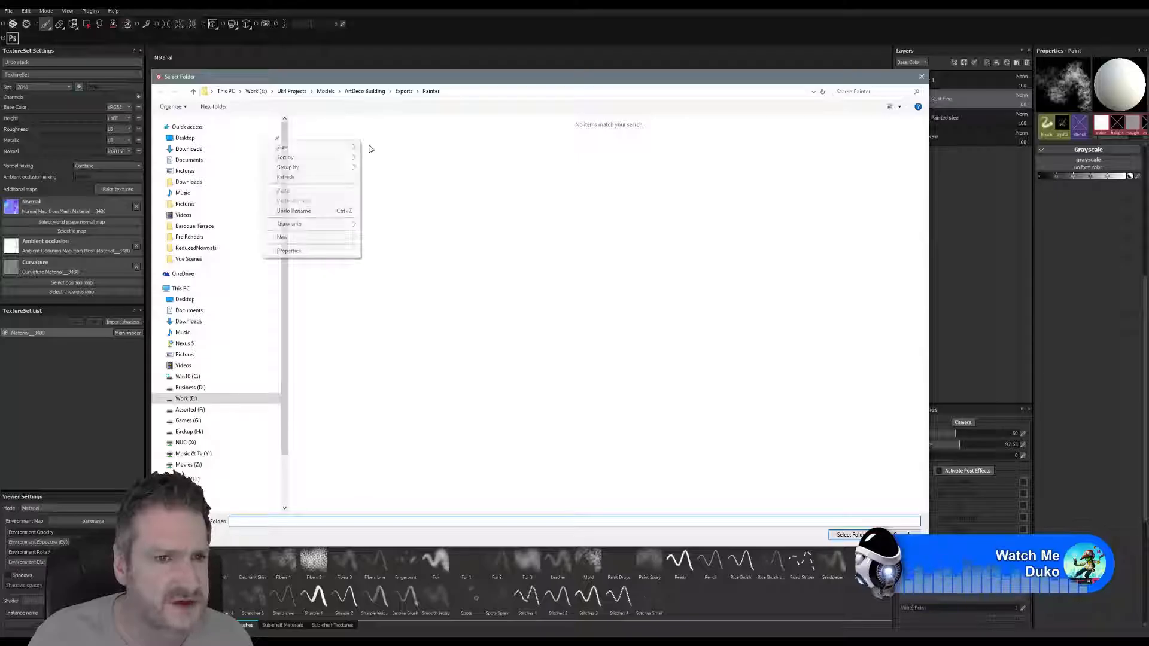
mouse_move(321, 237)
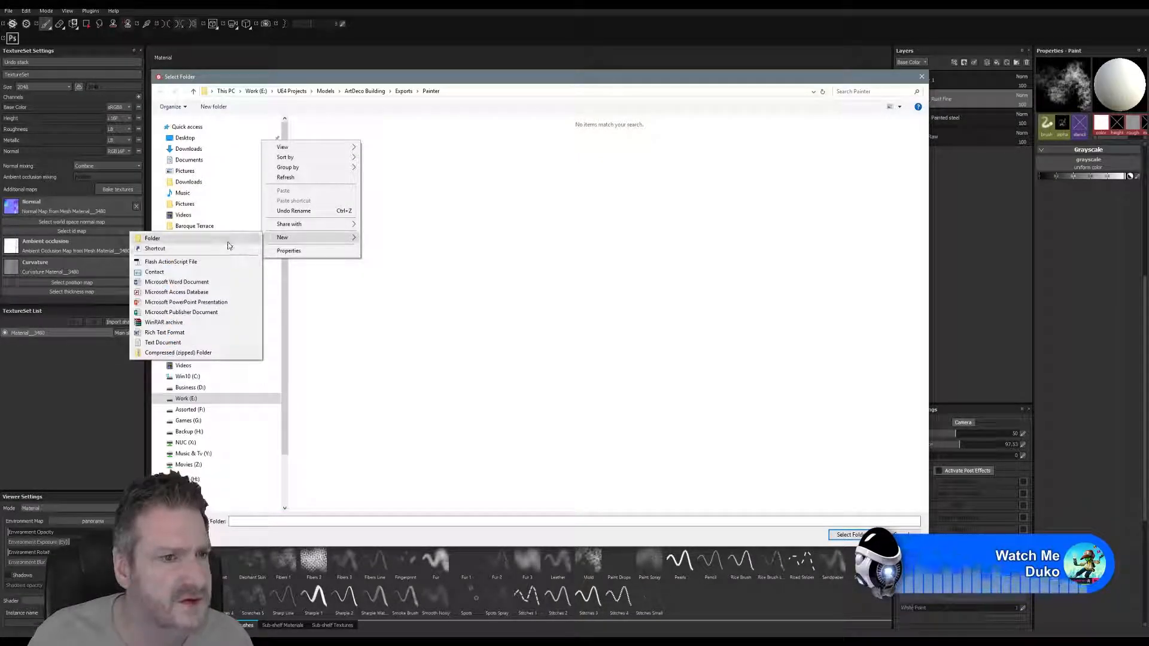
click(227, 239)
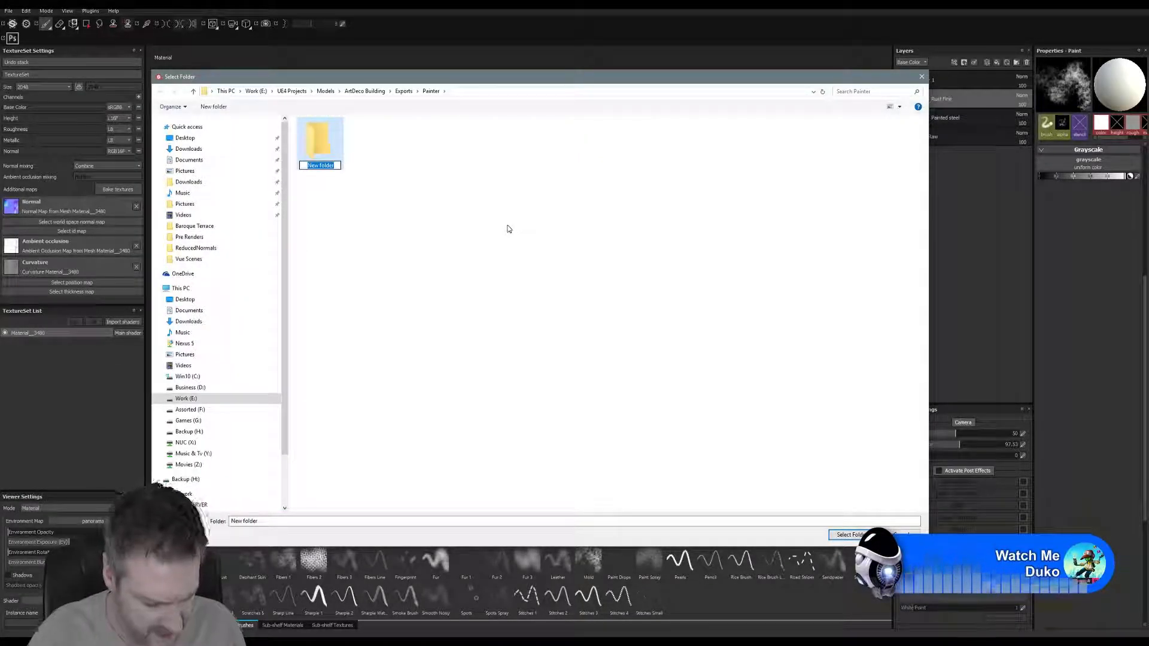
text(V2)
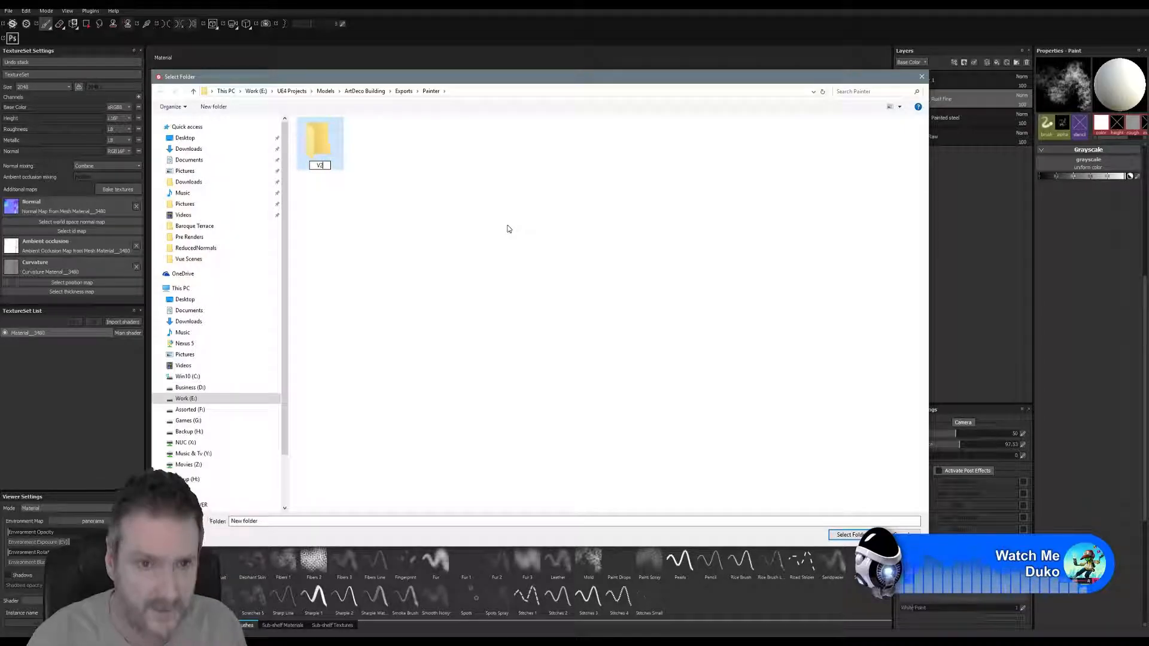
key(Return)
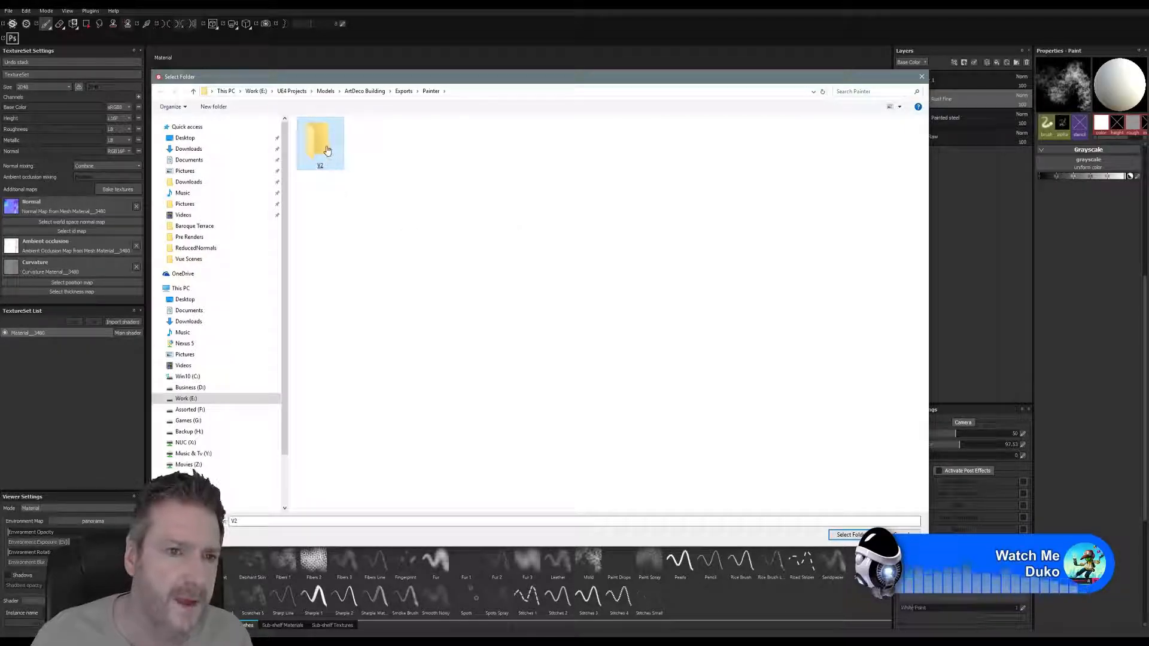
- Choose V2 as the output folder and export the texture set as PNG files
double_click(327, 150)
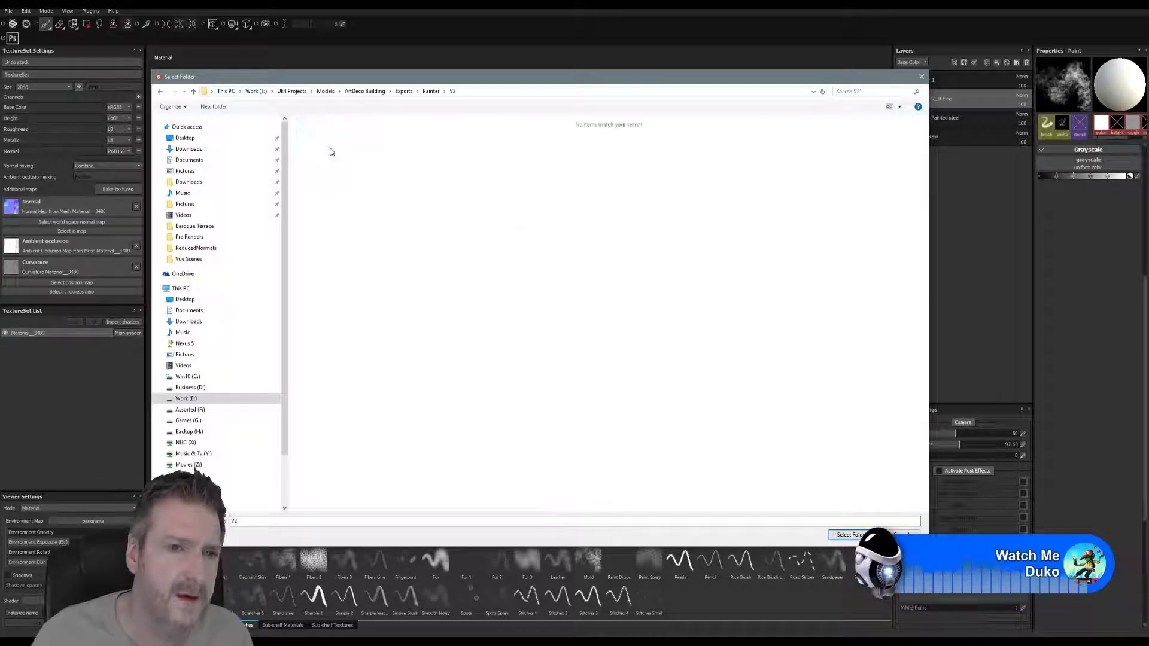
click(846, 534)
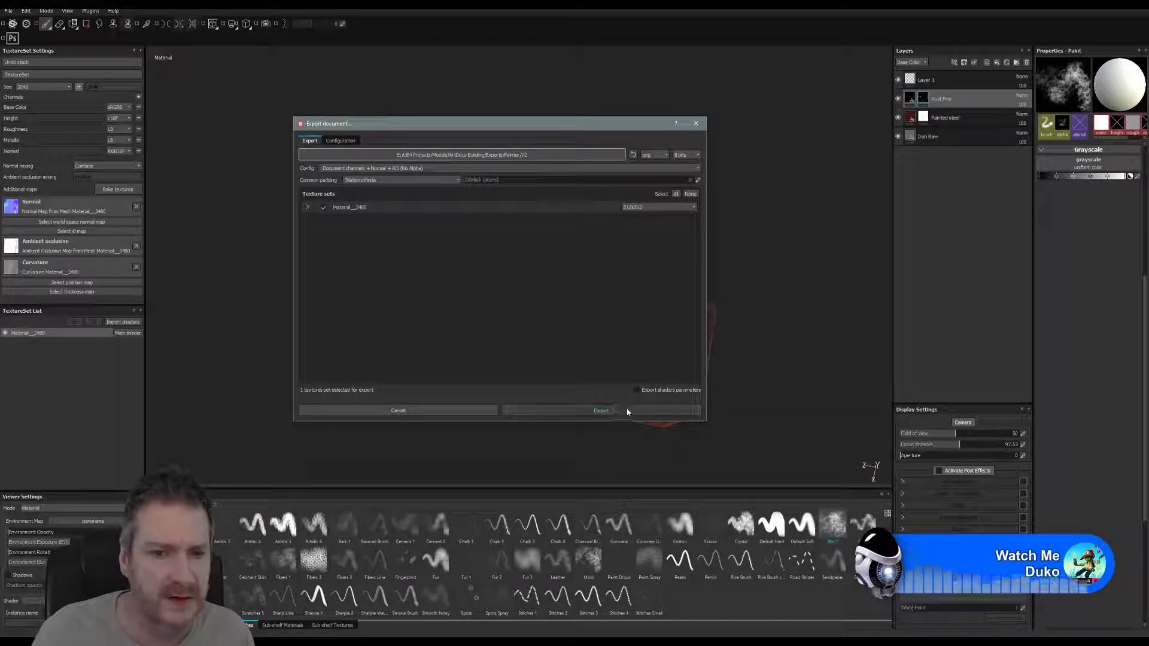
click(627, 412)
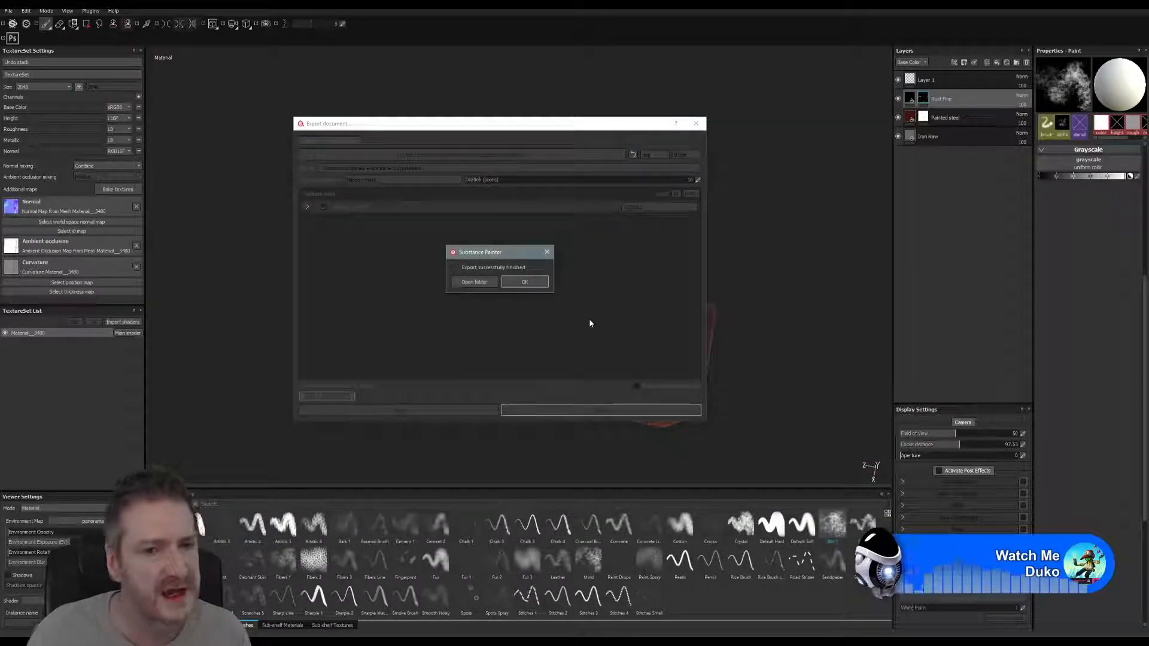
click(524, 282)
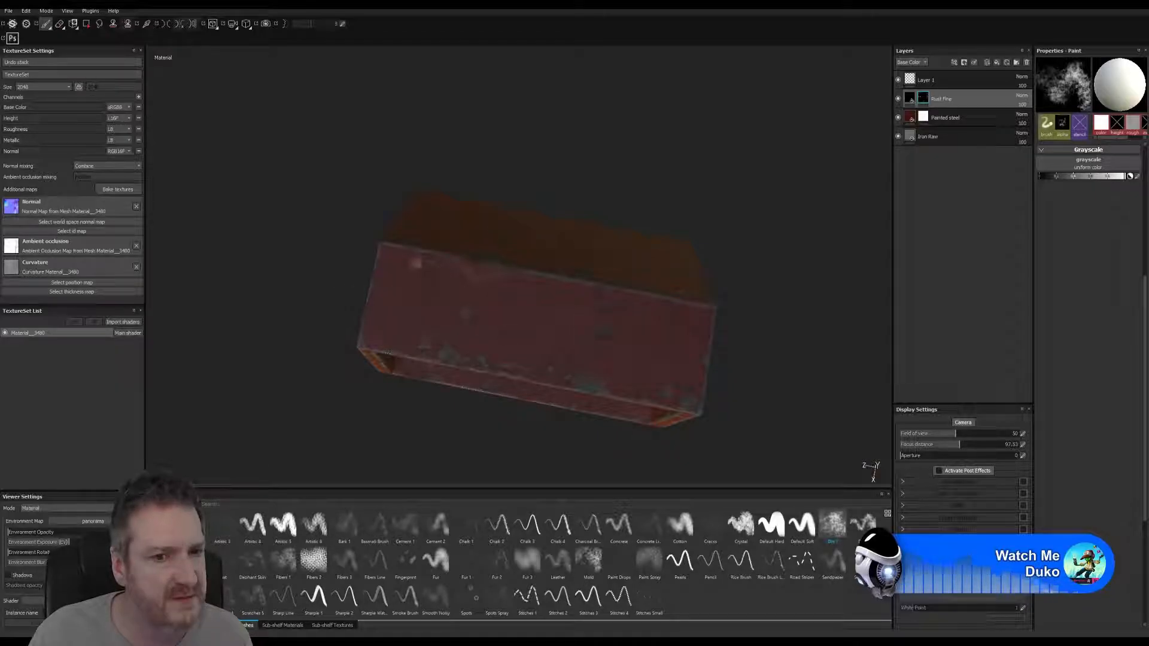
- Set the Painted steel layer's Rust parameter to about 0.12
click(126, 190)
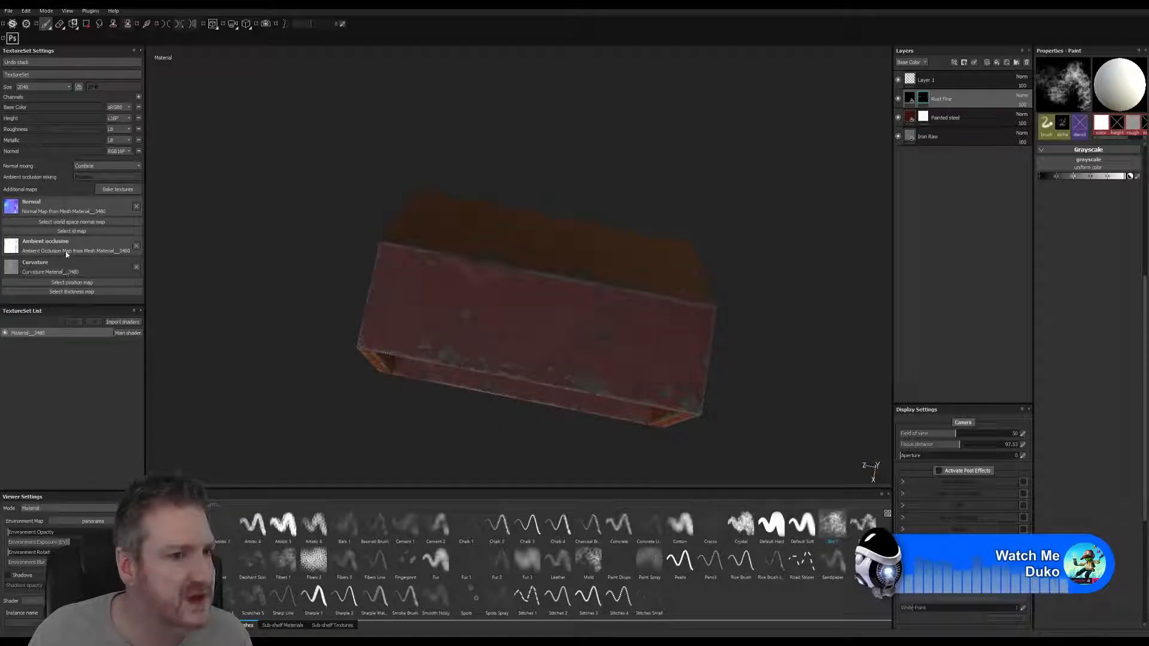
mouse_move(513, 158)
alt+mouse_down()
mouse_move(553, 155)
mouse_move(528, 228)
mouse_move(521, 176)
alt+mouse_up()
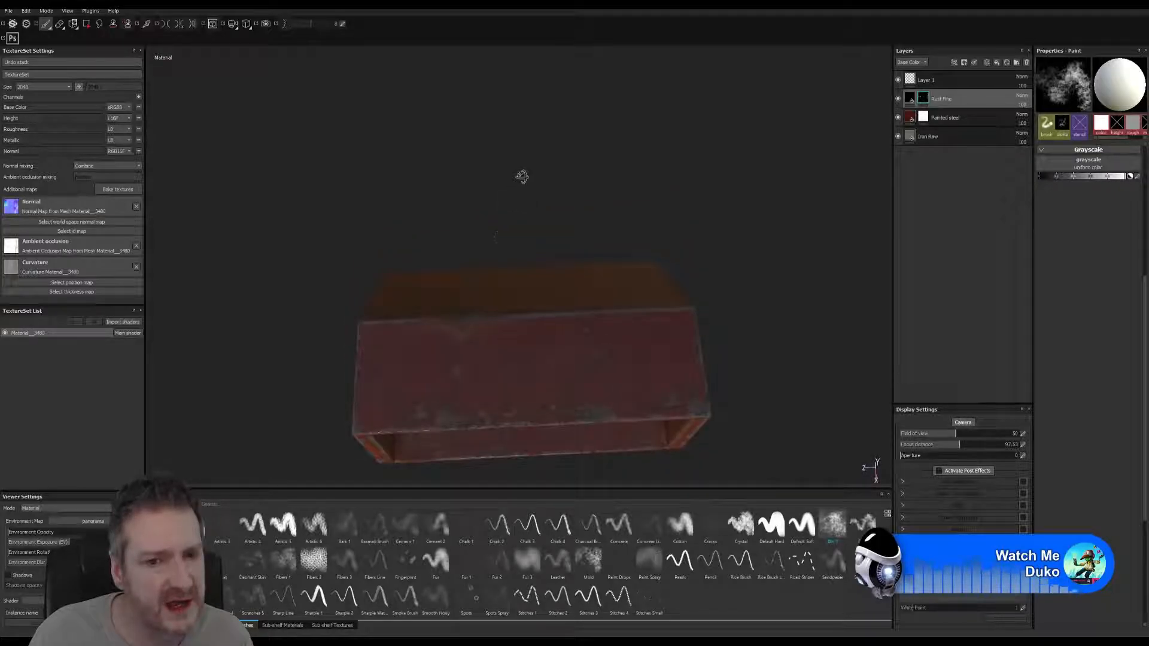
alt+drag(502, 240, 772, 244)
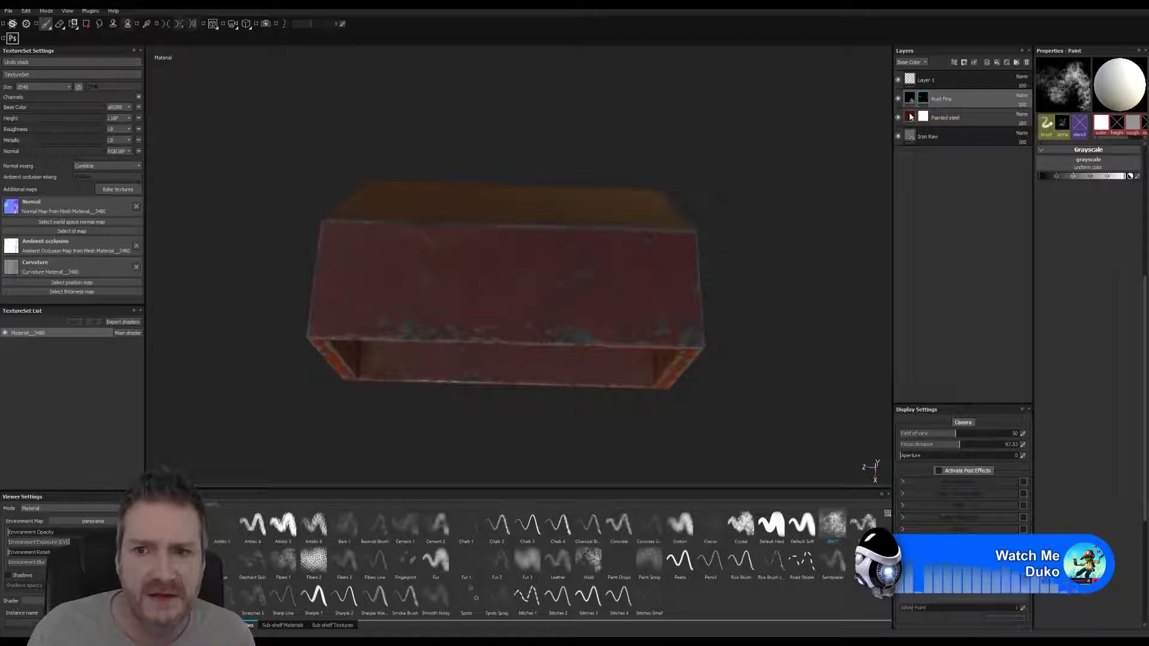
click(911, 123)
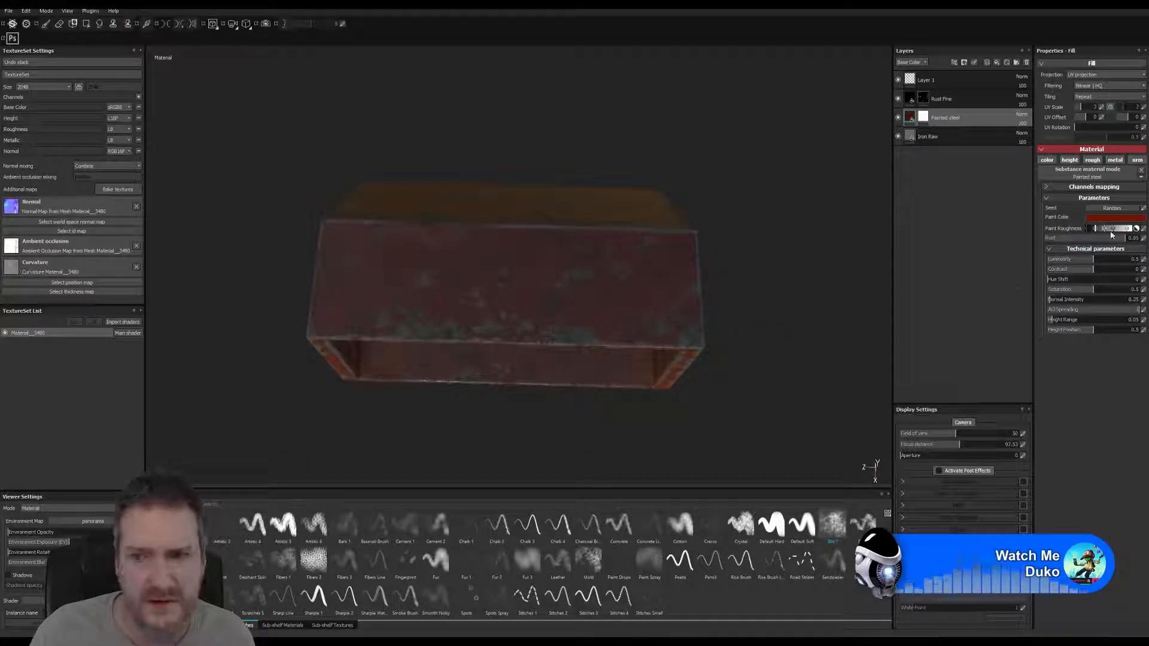
click(1056, 238)
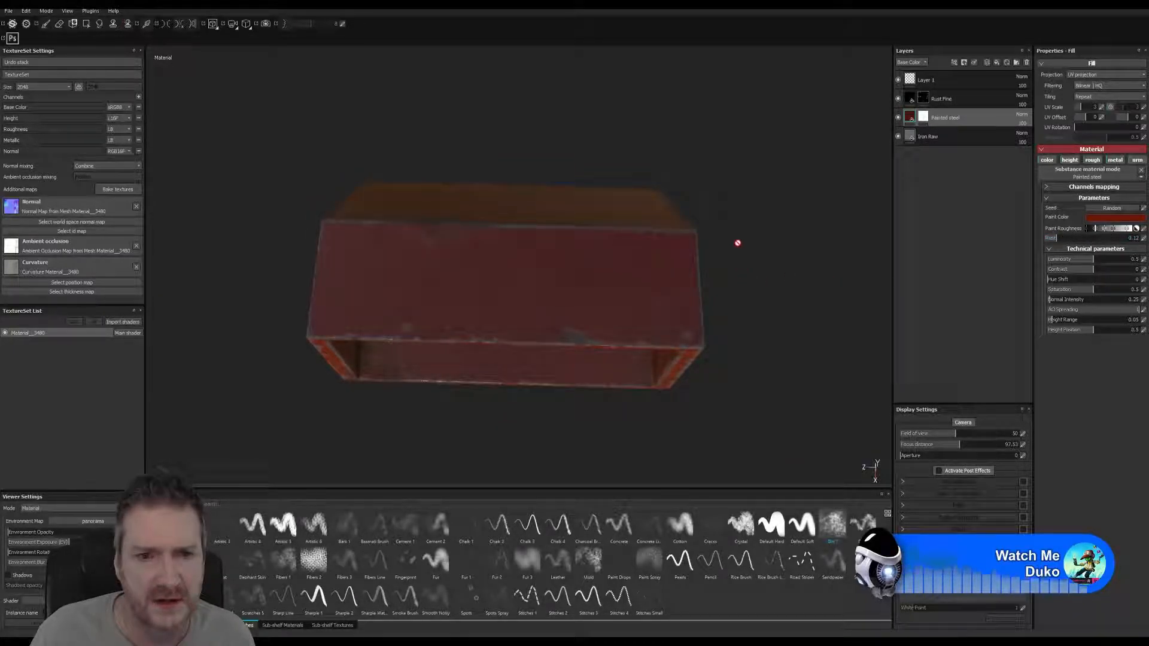
- Set the Painted steel layer's Rust parameter to about 0.8 and review the wear on the air intake's front panel
alt+drag(725, 230, 741, 254)
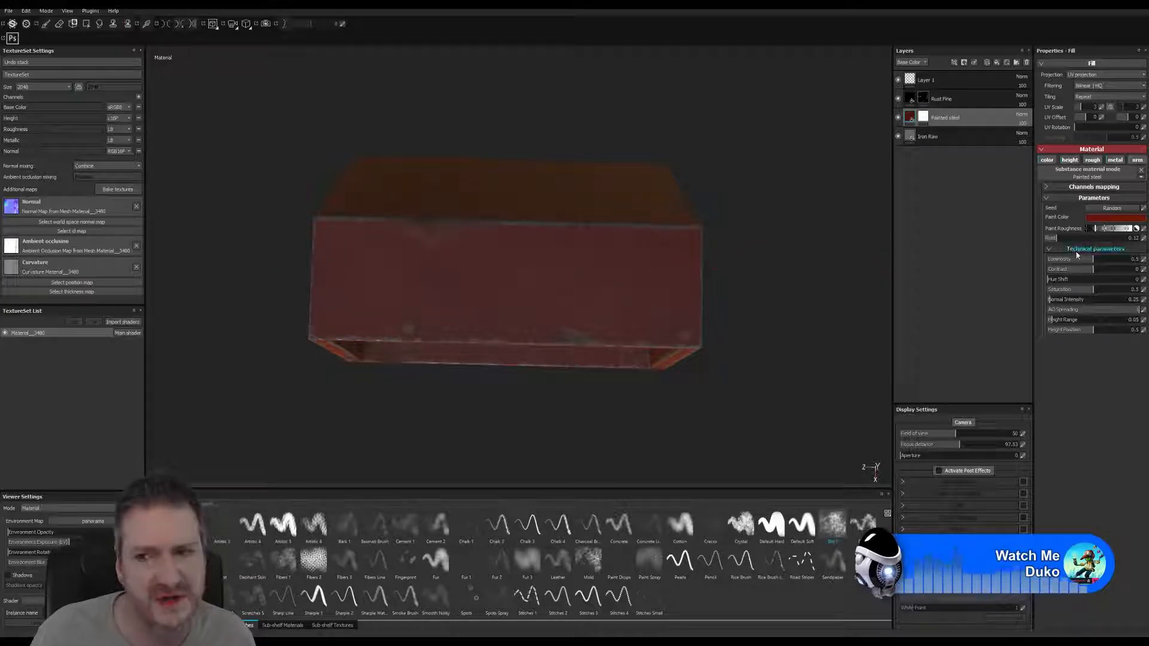
click(1120, 238)
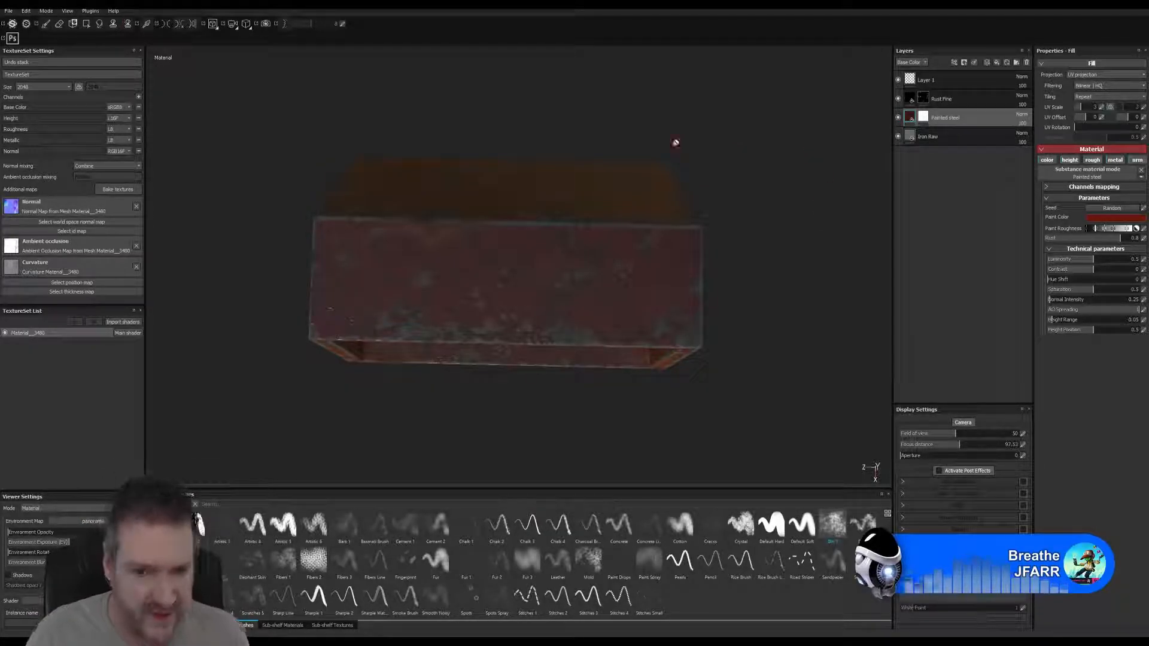
alt+drag(598, 141, 678, 199)
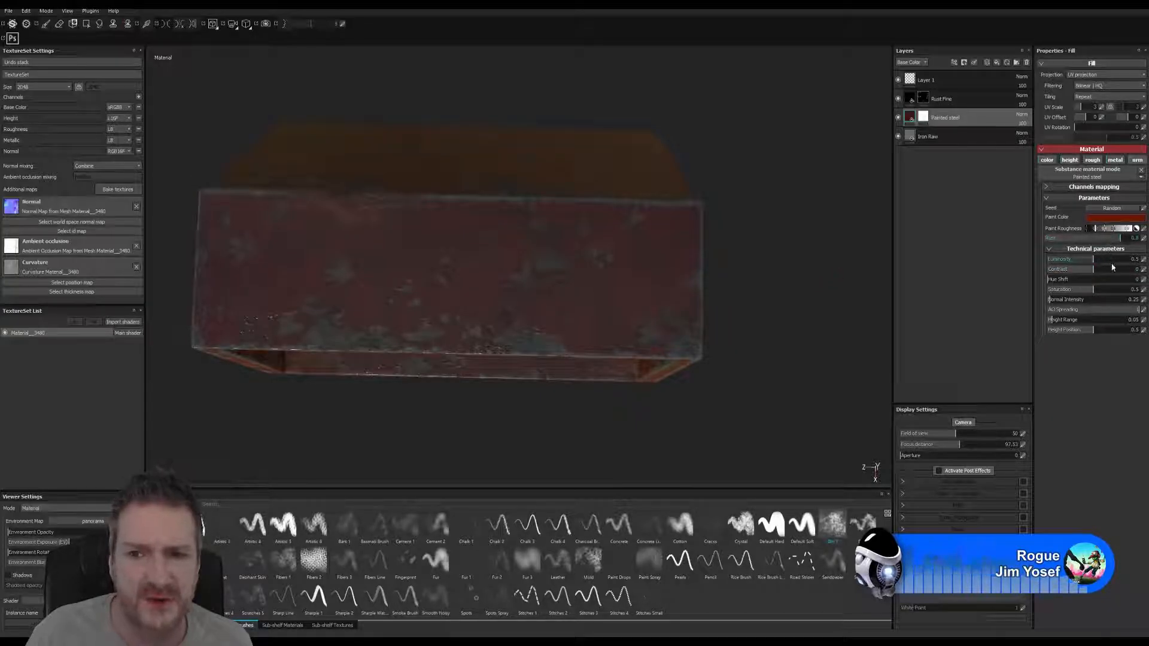
mouse_move(923, 101)
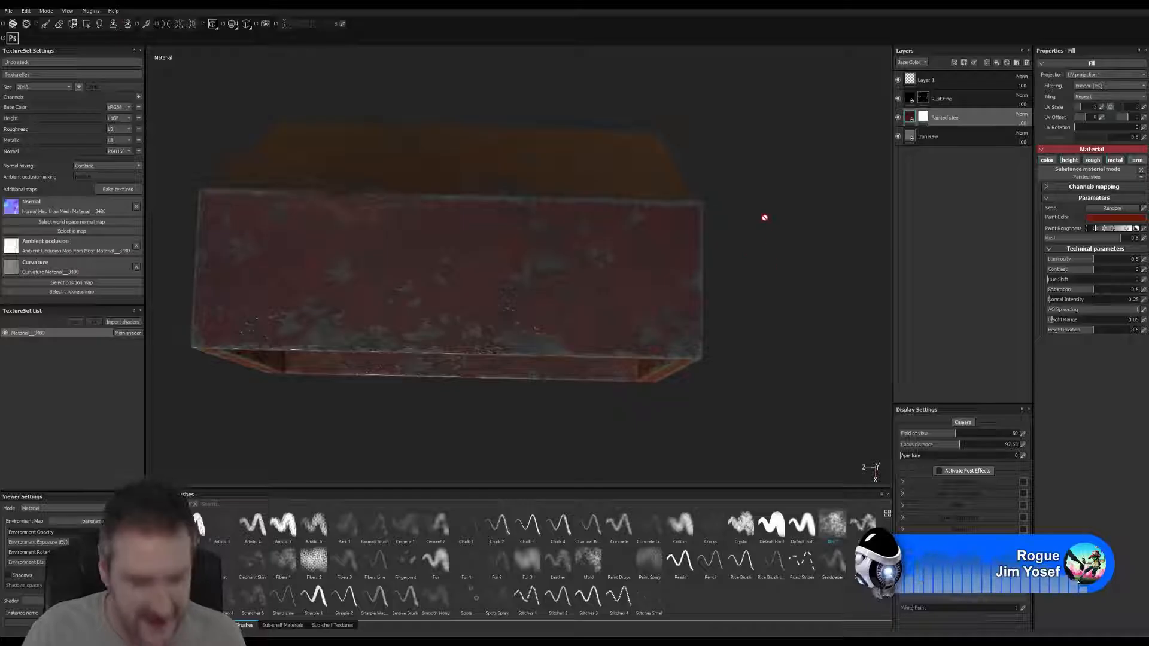
key(alt)
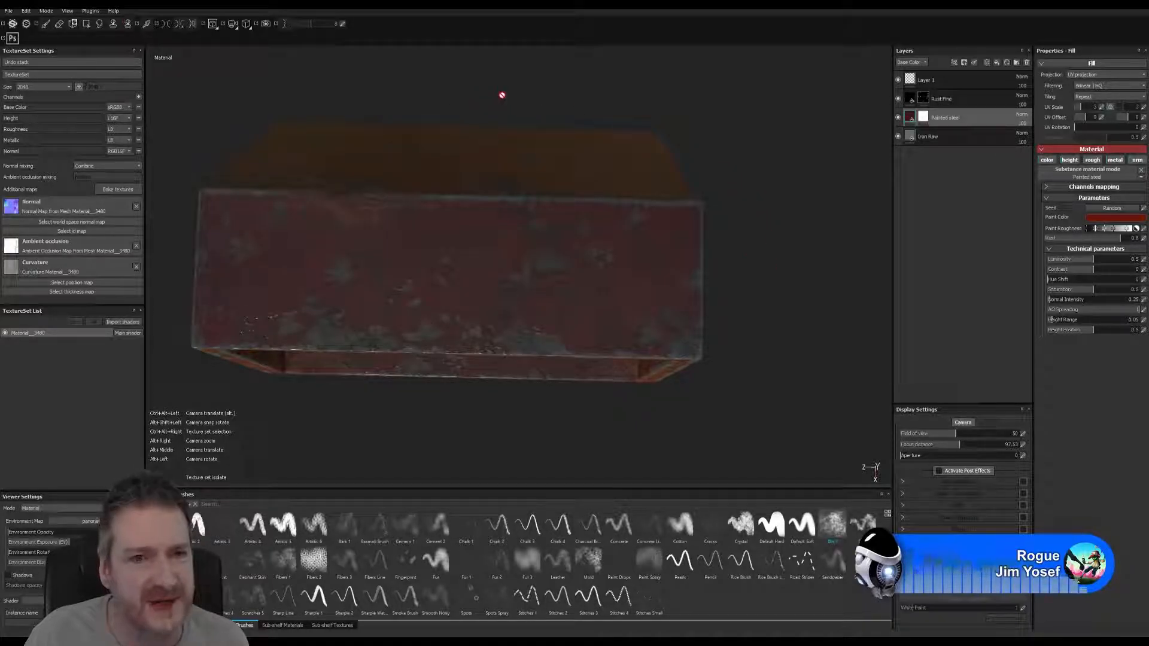
- Brush along the front panel's edge on the Painted steel mask with the Dirt 1 brush, and select the Rust Fine mask
alt+drag(502, 95, 510, 294)
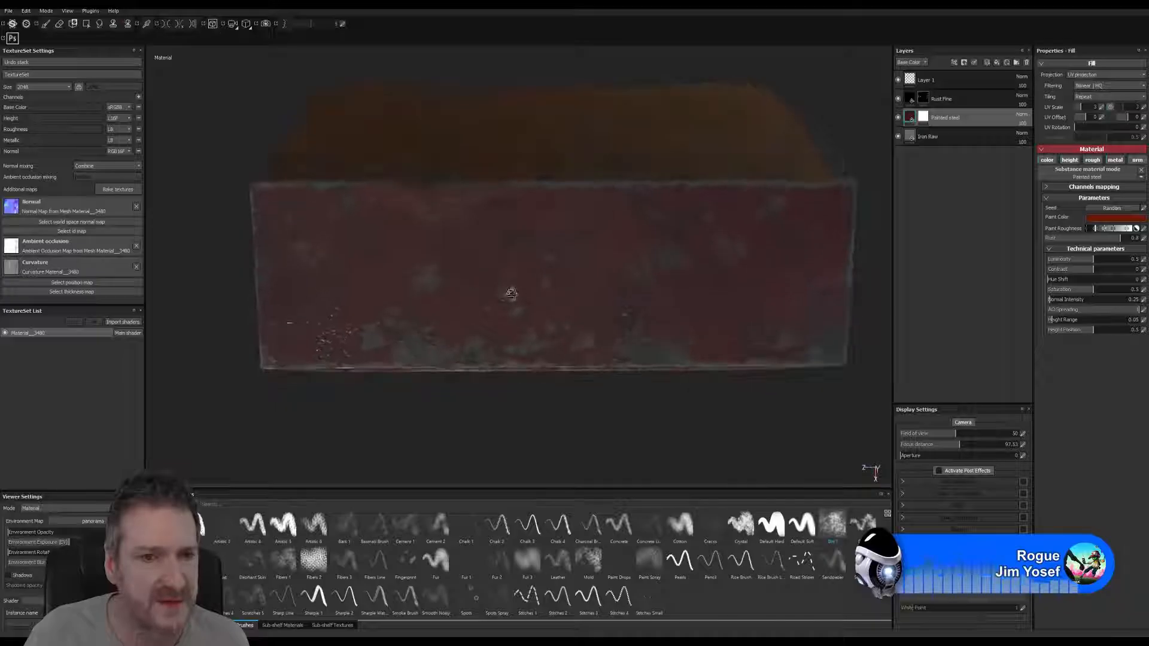
mouse_move(551, 243)
alt+mouse_down()
mouse_move(615, 251)
mouse_move(456, 279)
mouse_move(546, 351)
mouse_move(646, 307)
mouse_move(304, 247)
mouse_move(659, 389)
mouse_move(859, 321)
mouse_move(718, 371)
mouse_move(541, 410)
mouse_move(604, 325)
mouse_move(779, 297)
mouse_move(490, 192)
mouse_move(454, 198)
mouse_move(461, 344)
mouse_move(537, 277)
mouse_move(568, 215)
mouse_move(542, 223)
mouse_move(556, 287)
mouse_move(568, 298)
mouse_move(595, 267)
mouse_move(501, 277)
mouse_move(487, 328)
mouse_move(482, 275)
mouse_move(595, 326)
mouse_move(504, 362)
mouse_move(526, 299)
mouse_move(553, 283)
mouse_move(548, 301)
alt+mouse_up()
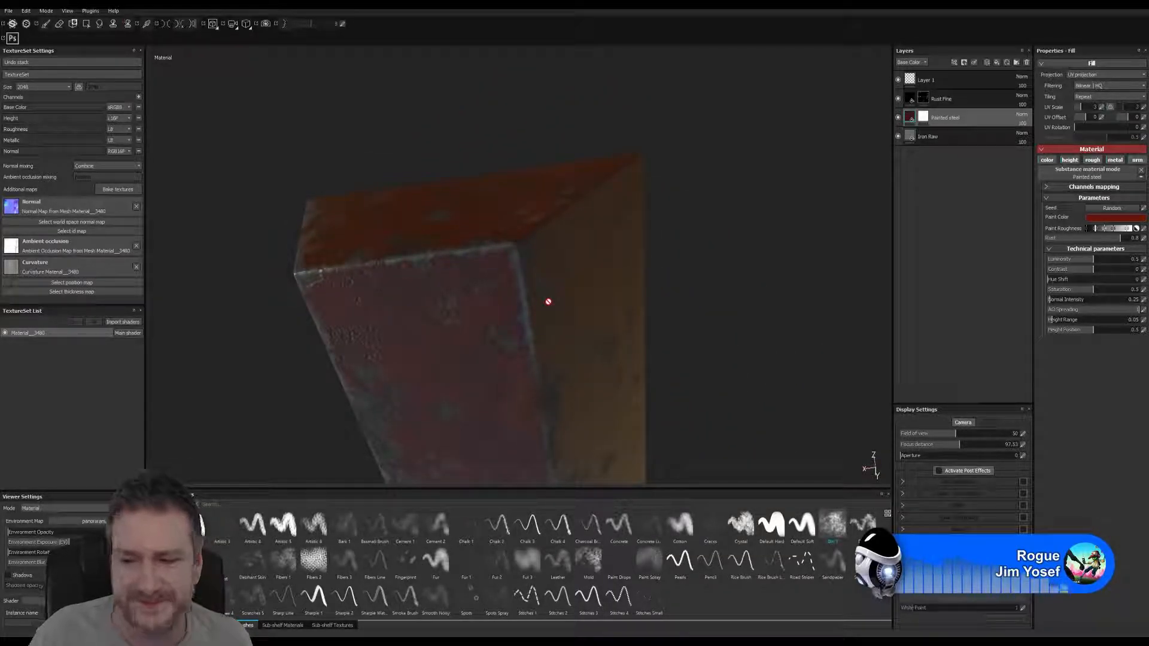
click(925, 118)
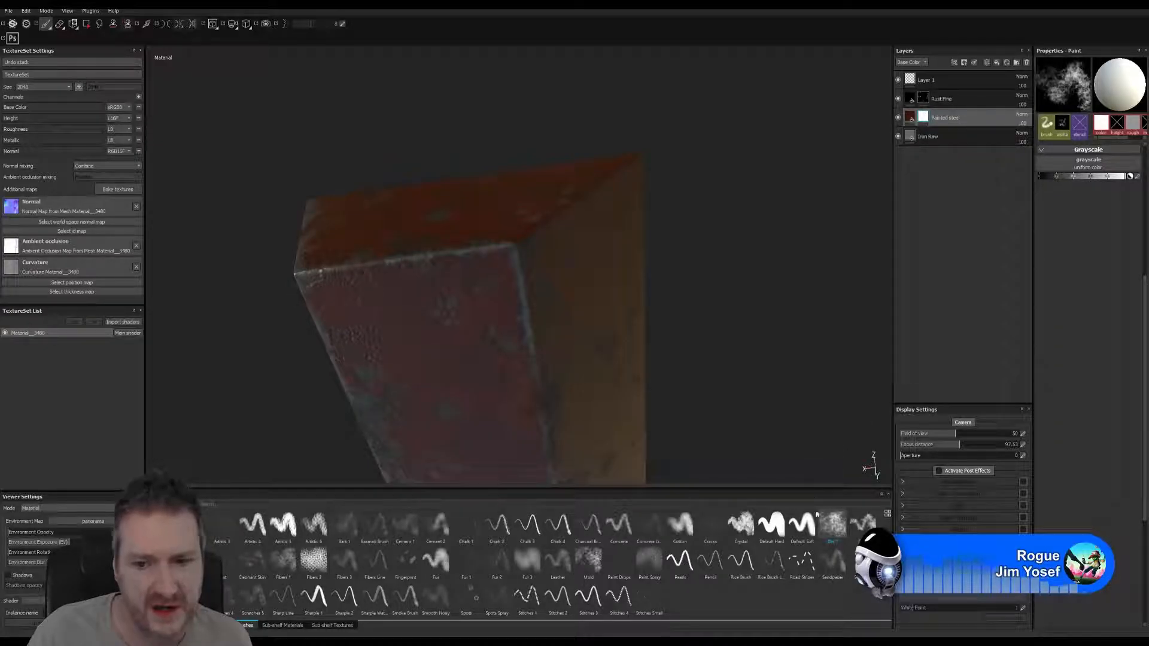
click(838, 530)
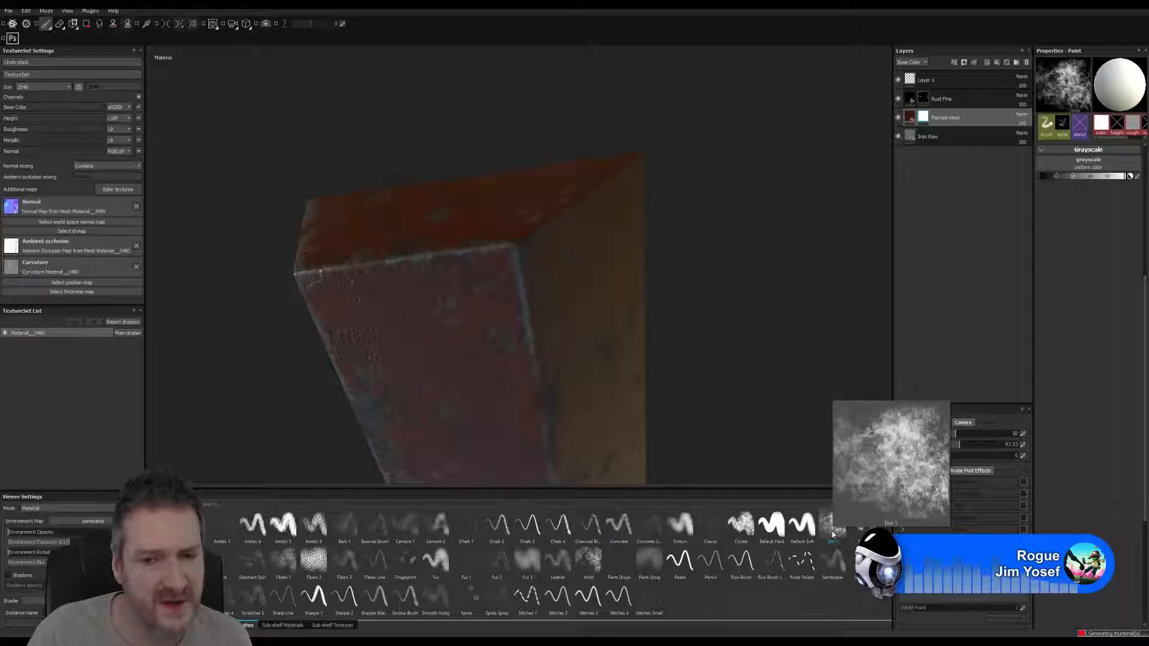
mouse_move(863, 531)
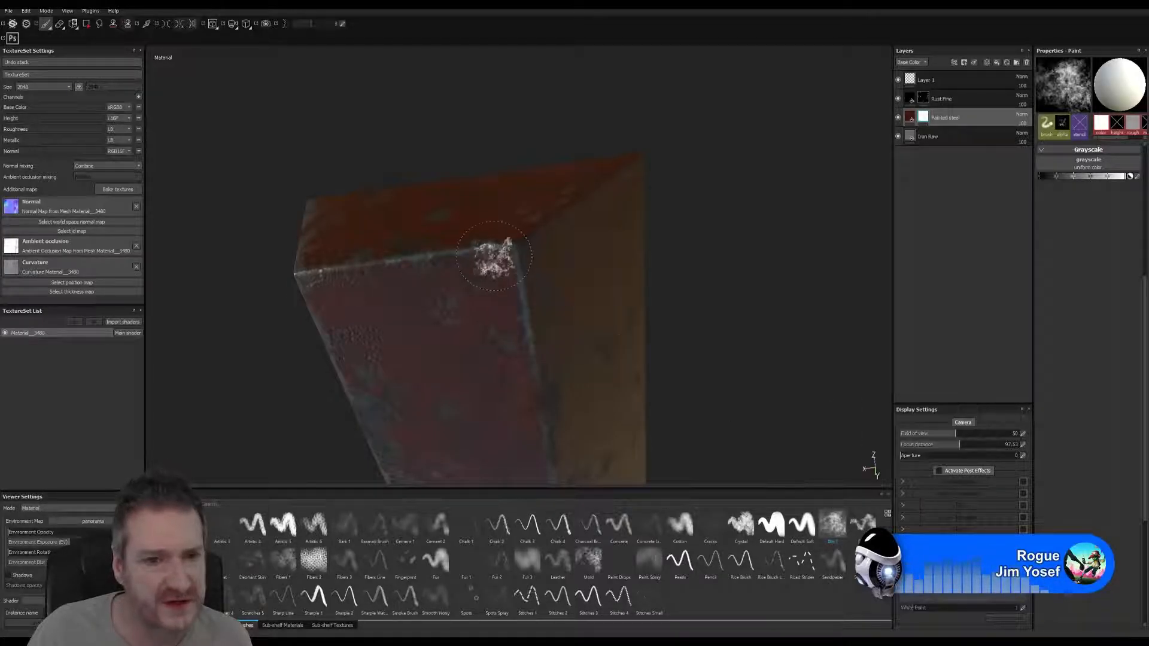
click(833, 524)
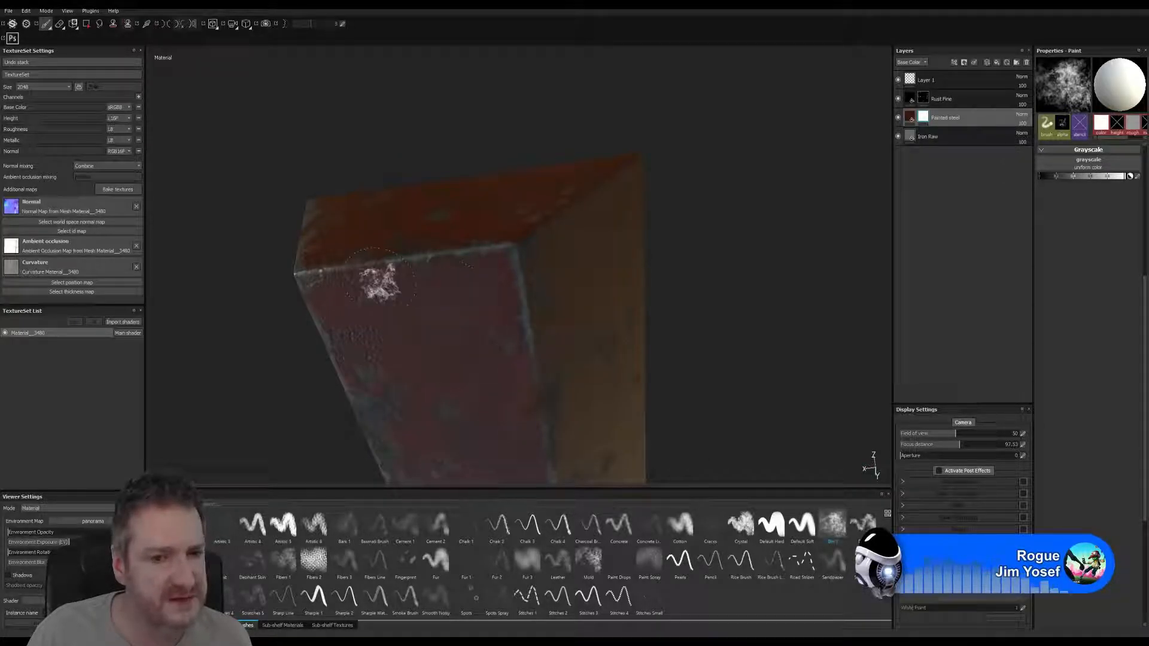
drag(378, 278, 486, 276)
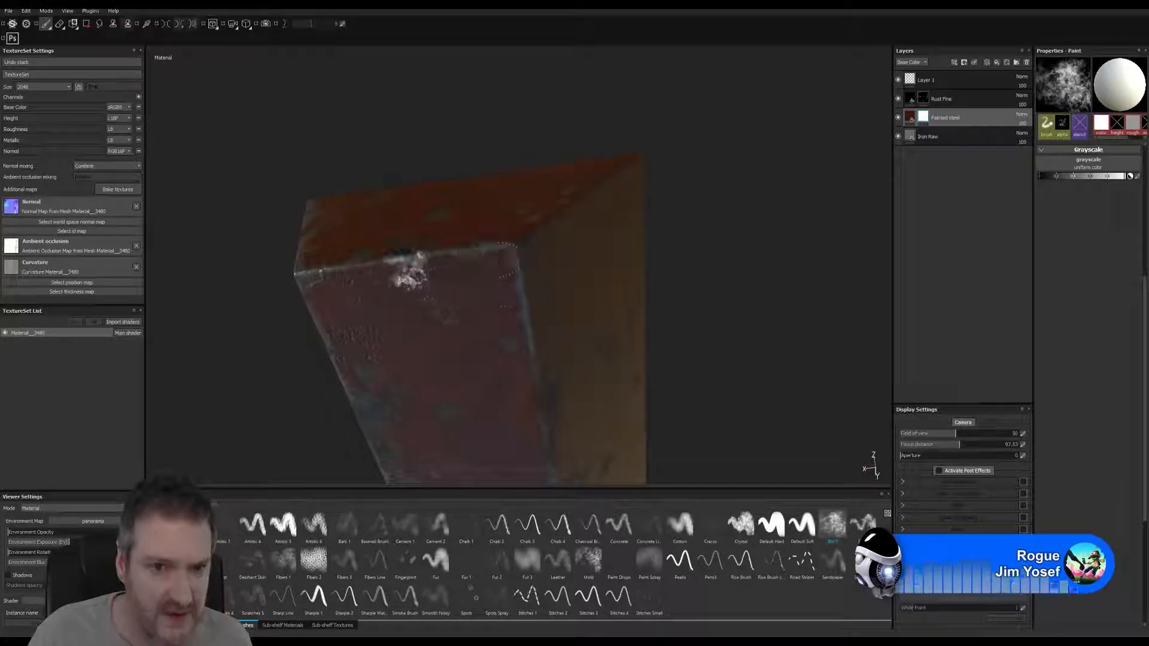
alt+right_drag(409, 275, 646, 267)
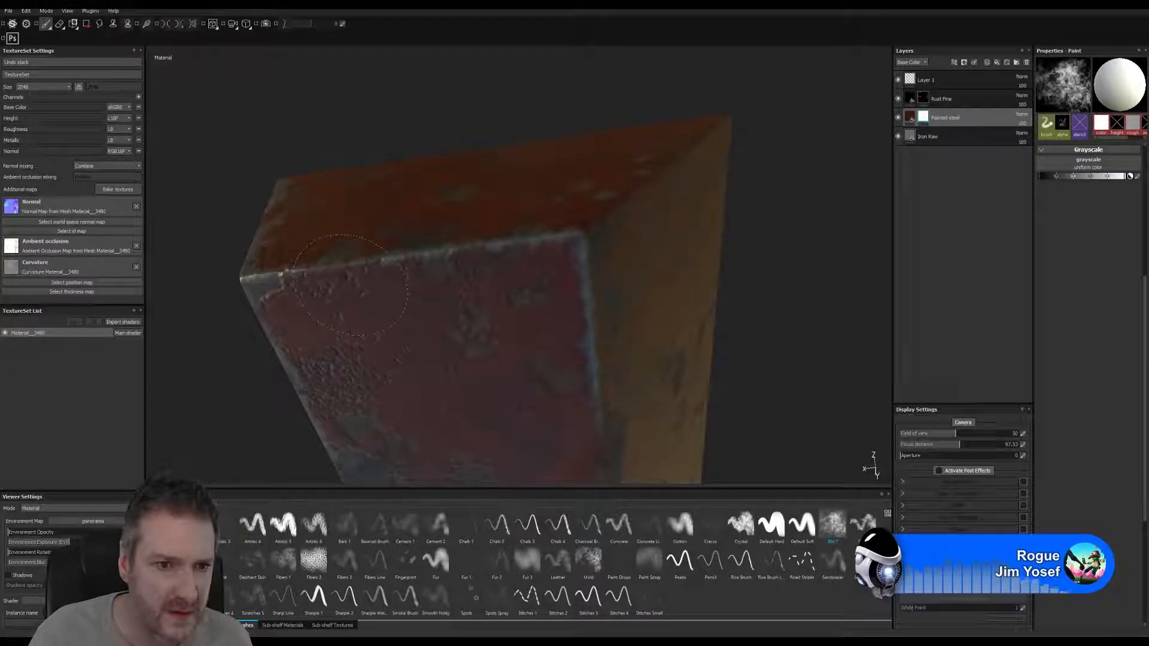
click(924, 99)
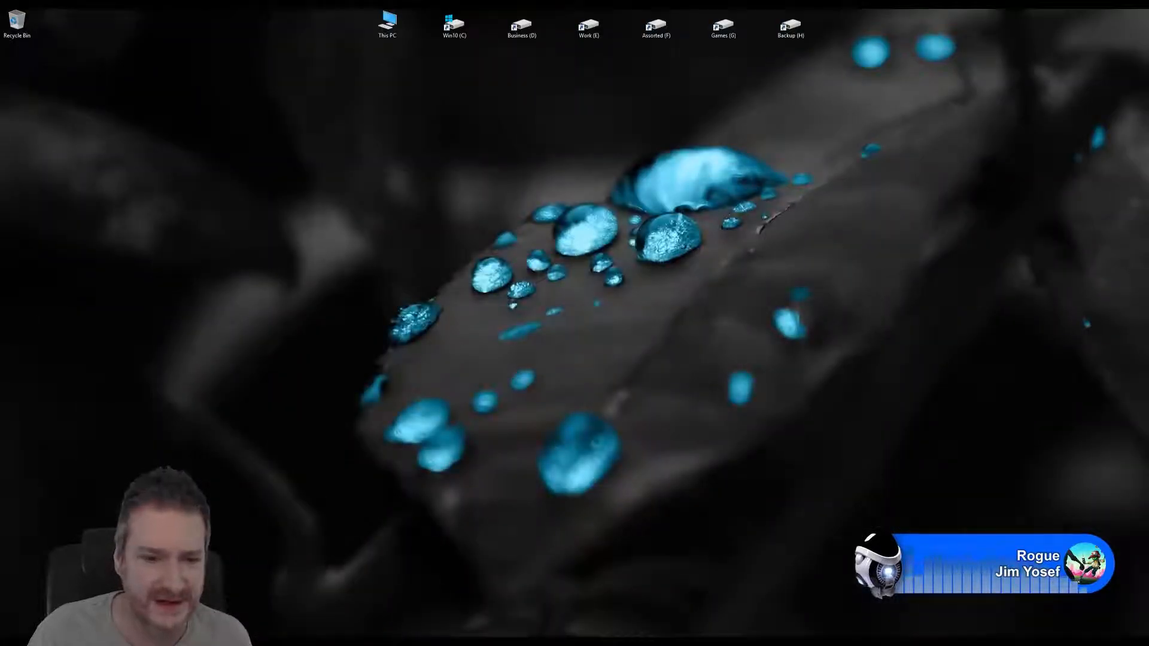
- Switch to 3ds Max and examine the air intake on the building's brick facade from several distances and angles, then return to Substance Painter
key(alt+Tab)
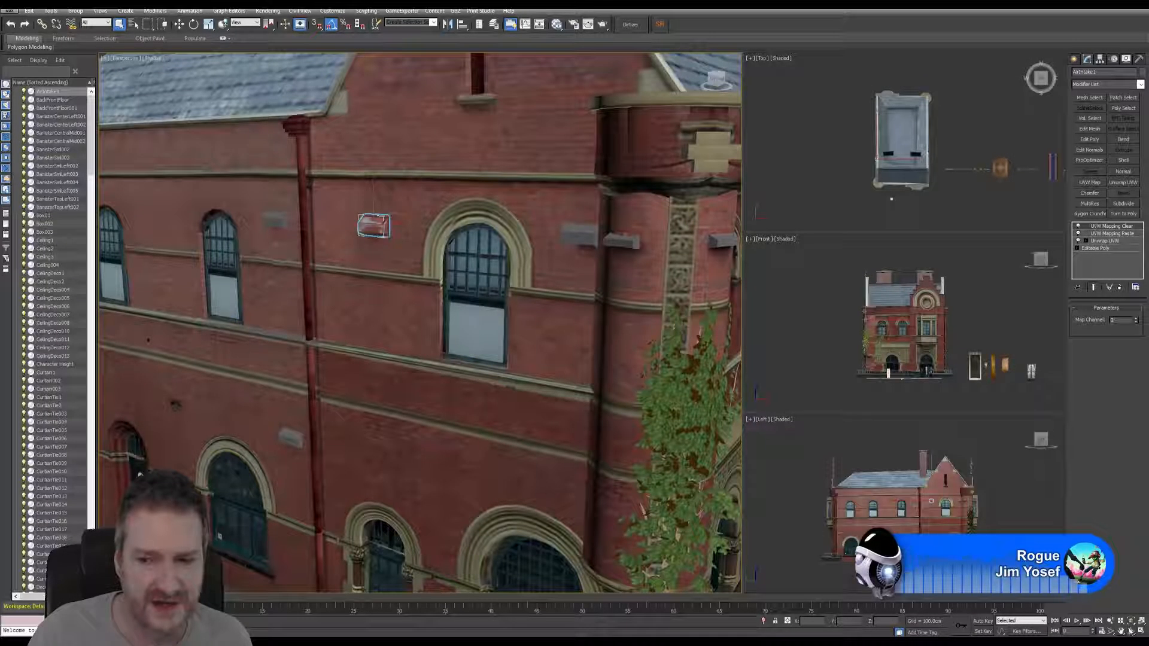
click(1130, 632)
drag(500, 366, 446, 311)
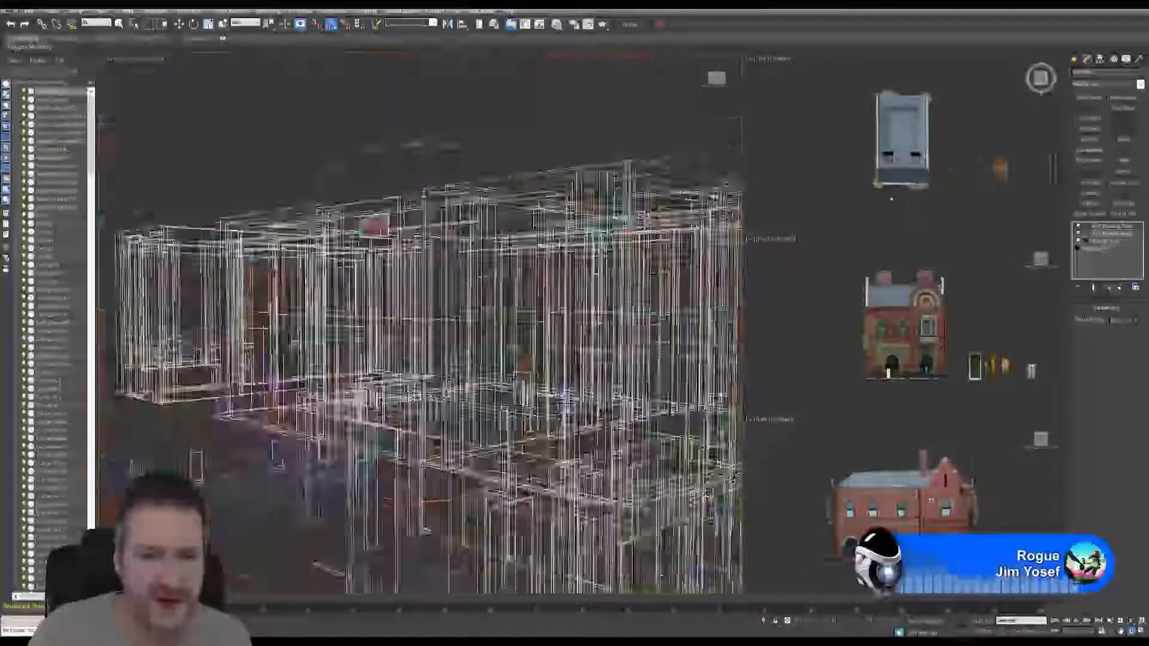
scroll(496, 361, down, 5)
drag(496, 362, 456, 362)
scroll(371, 302, up, 3)
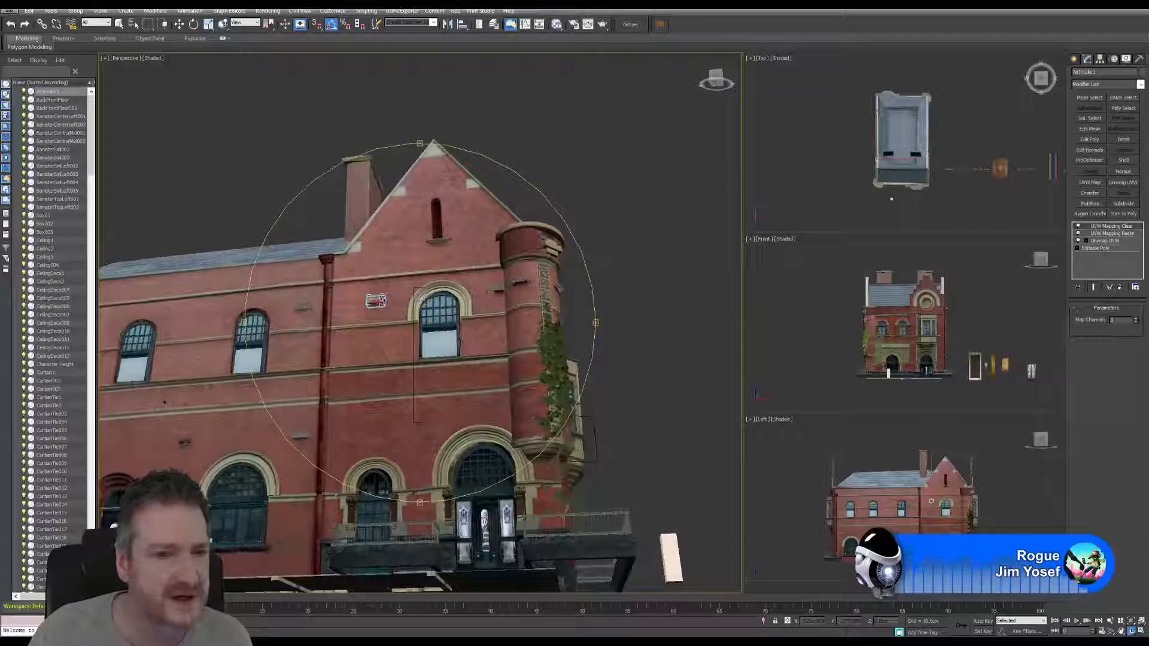
scroll(367, 306, up, 5)
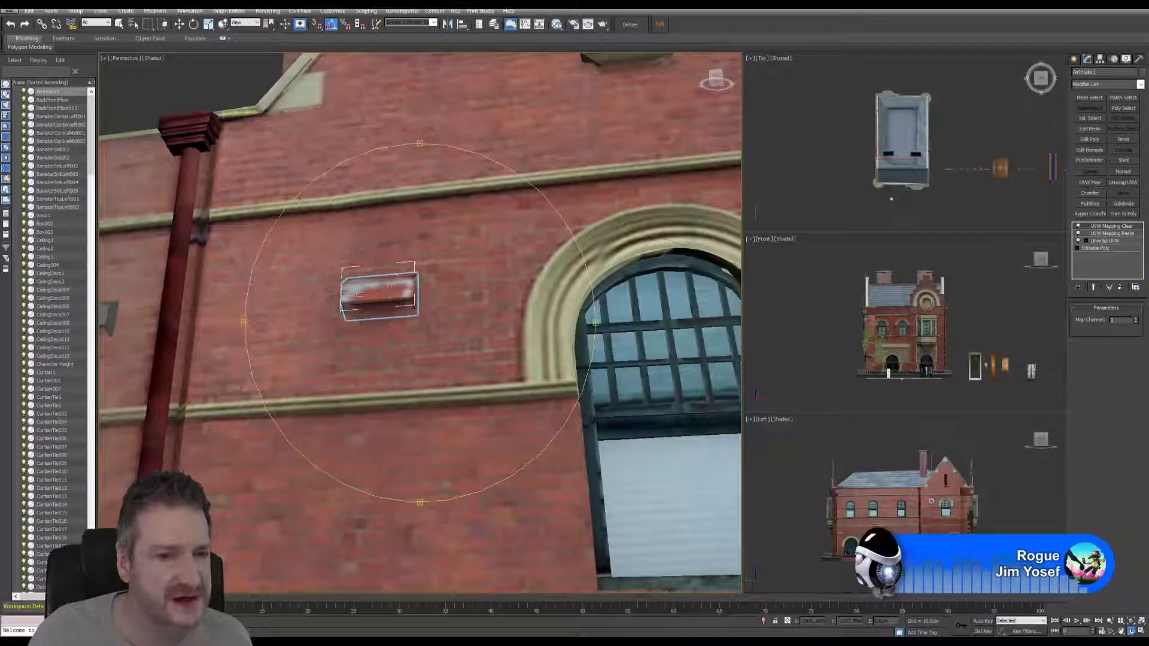
scroll(382, 296, up, 5)
scroll(381, 302, down, 5)
scroll(385, 311, down, 5)
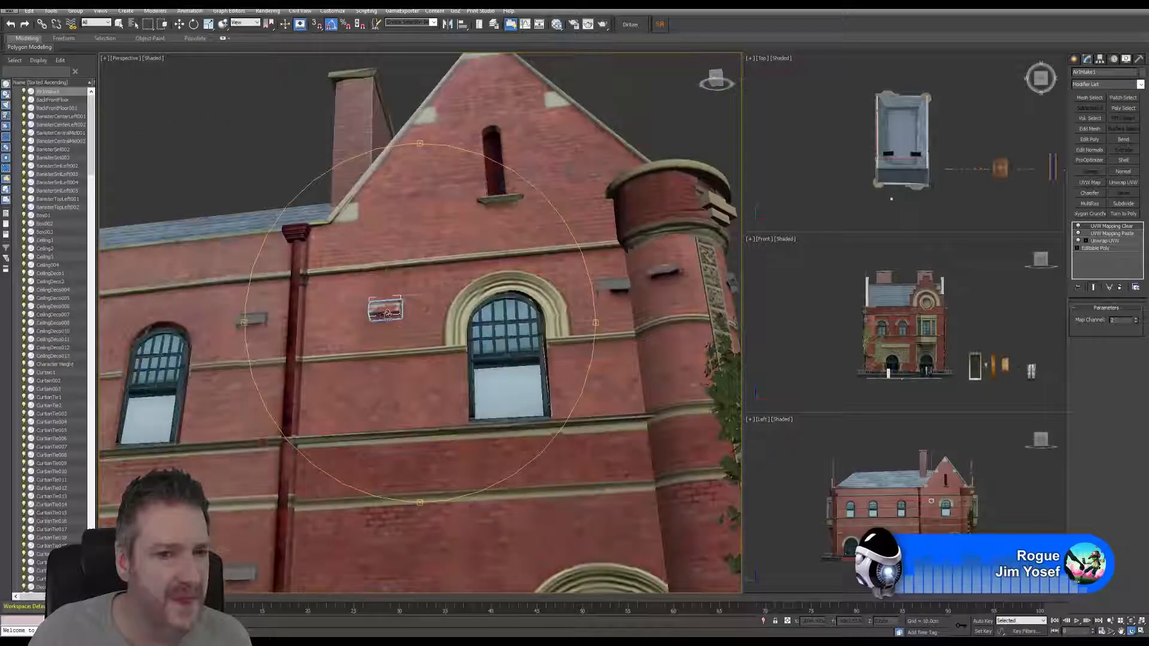
drag(402, 322, 392, 368)
scroll(386, 314, up, 5)
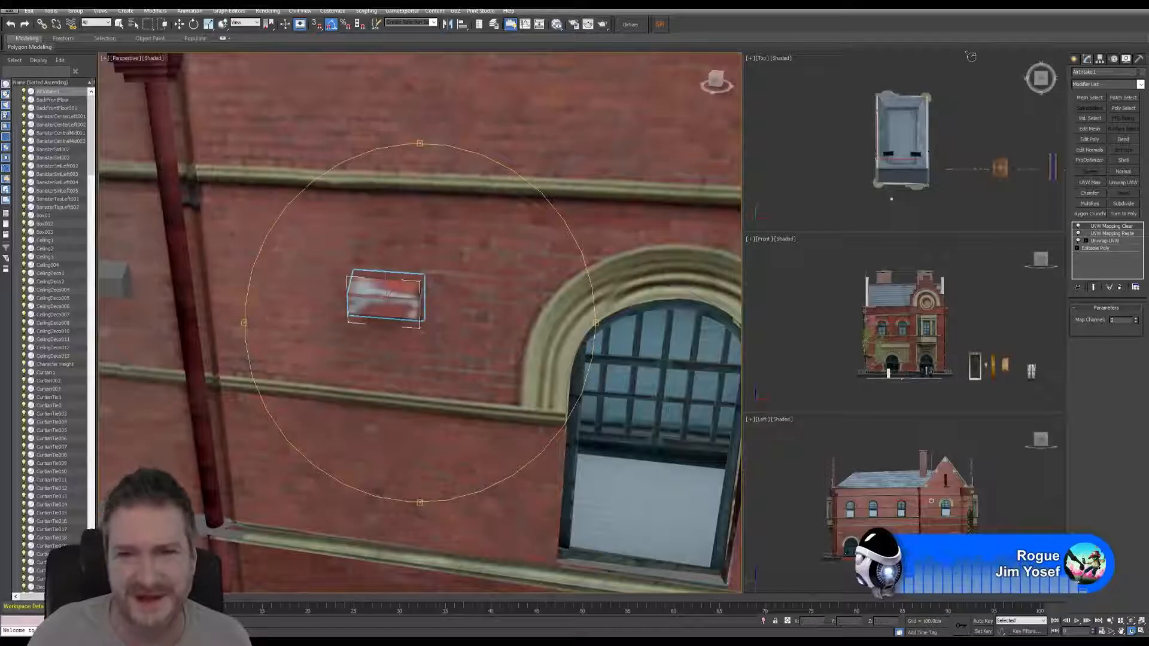
click(1080, 12)
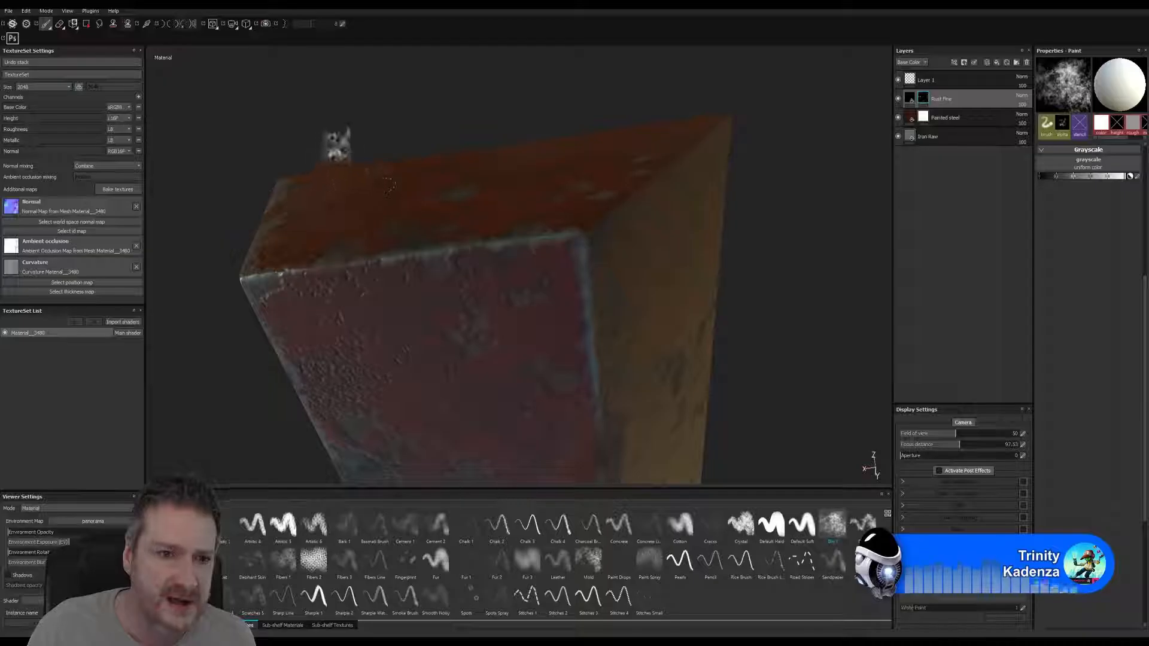
- Try to brush over the air intake's rust-coloured panel near its edge on the Painted steel mask
mouse_move(336, 148)
alt+mouse_down()
mouse_move(494, 184)
mouse_move(389, 207)
alt+mouse_up()
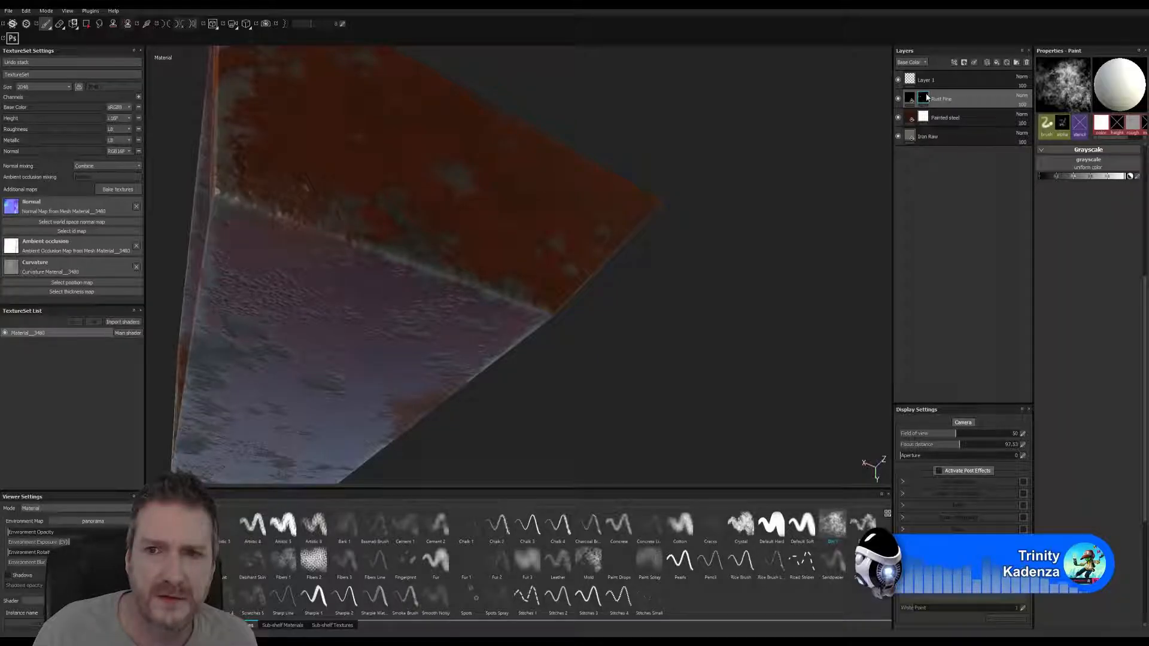
mouse_move(926, 97)
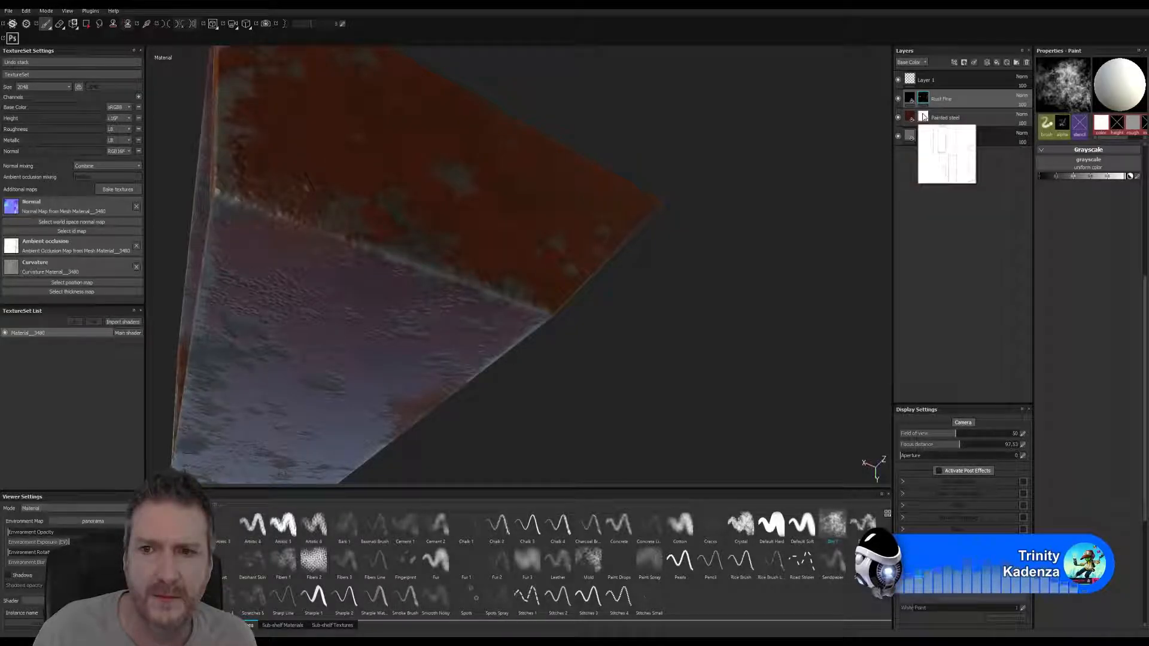
click(923, 117)
click(387, 222)
drag(293, 220, 273, 210)
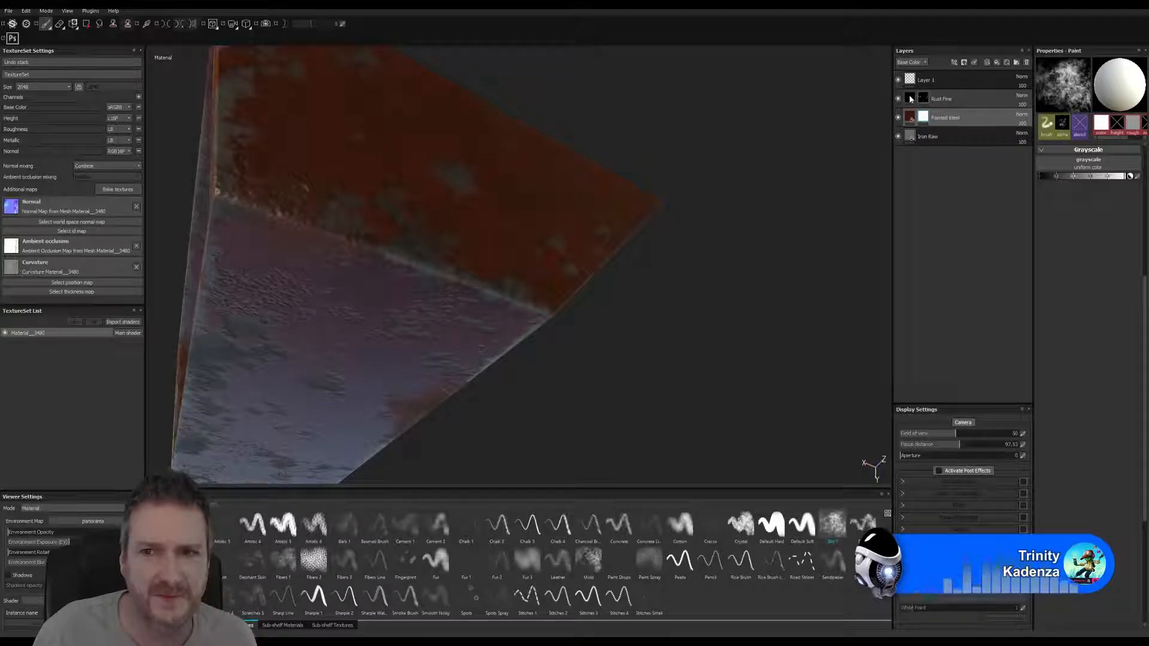
- Paint rust on one end's corners of the air intake on the Rust Fine mask using the Dirt 1 brush
click(909, 99)
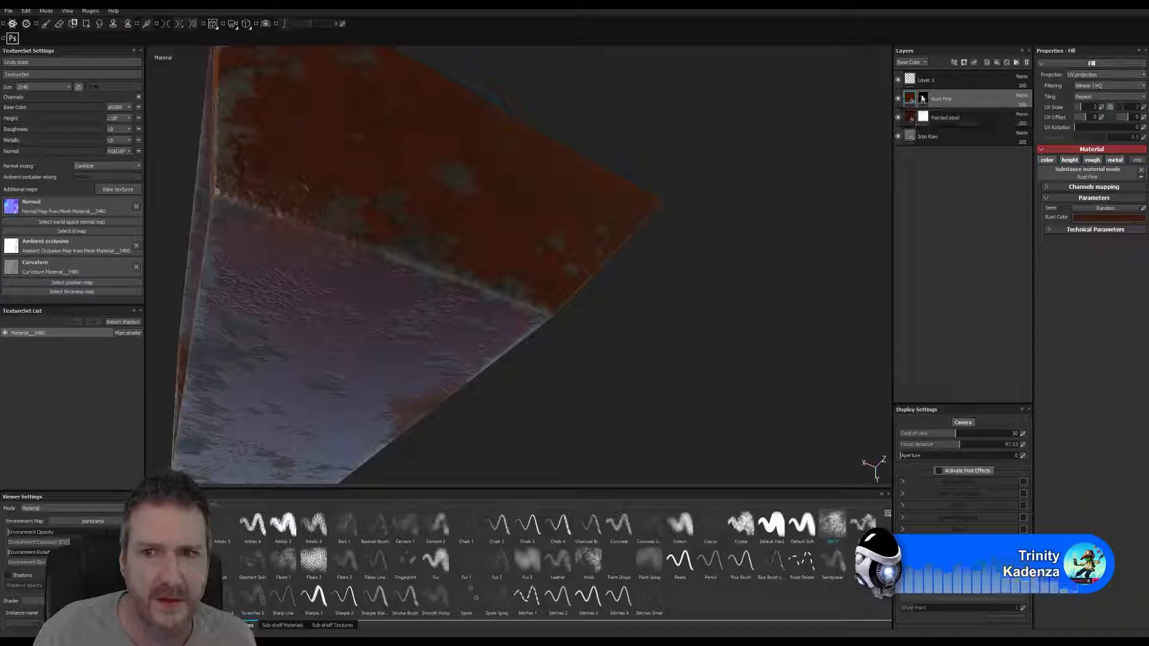
click(924, 98)
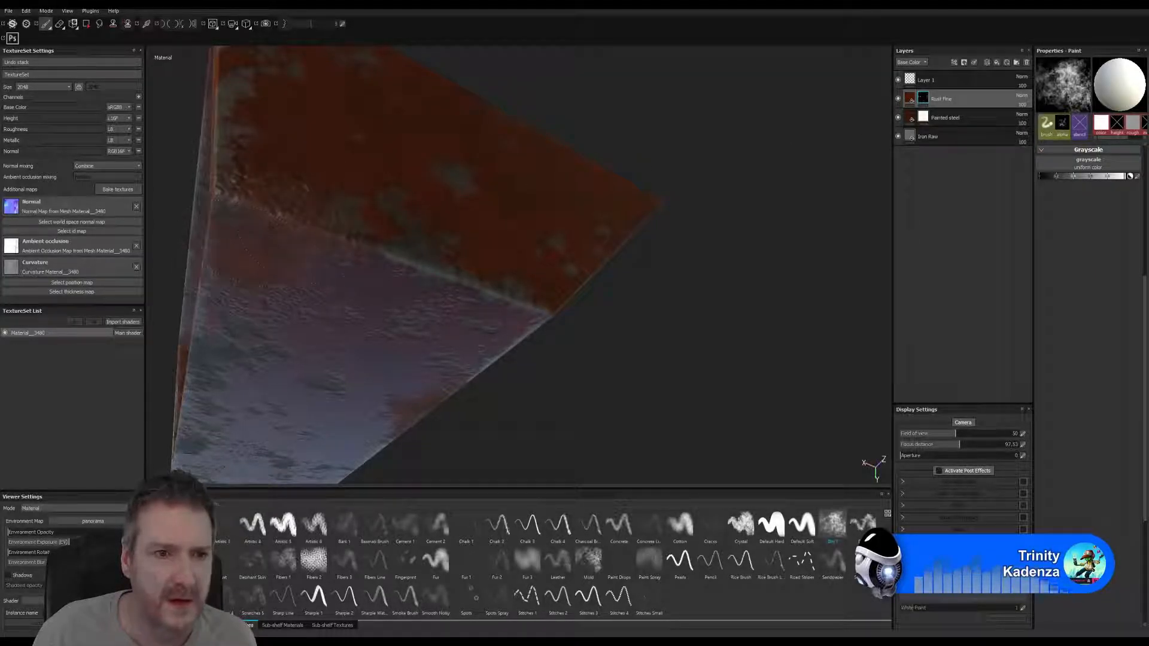
alt+drag(590, 154, 685, 167)
mouse_move(359, 259)
alt+mouse_down()
mouse_move(437, 333)
mouse_move(287, 393)
alt+mouse_up()
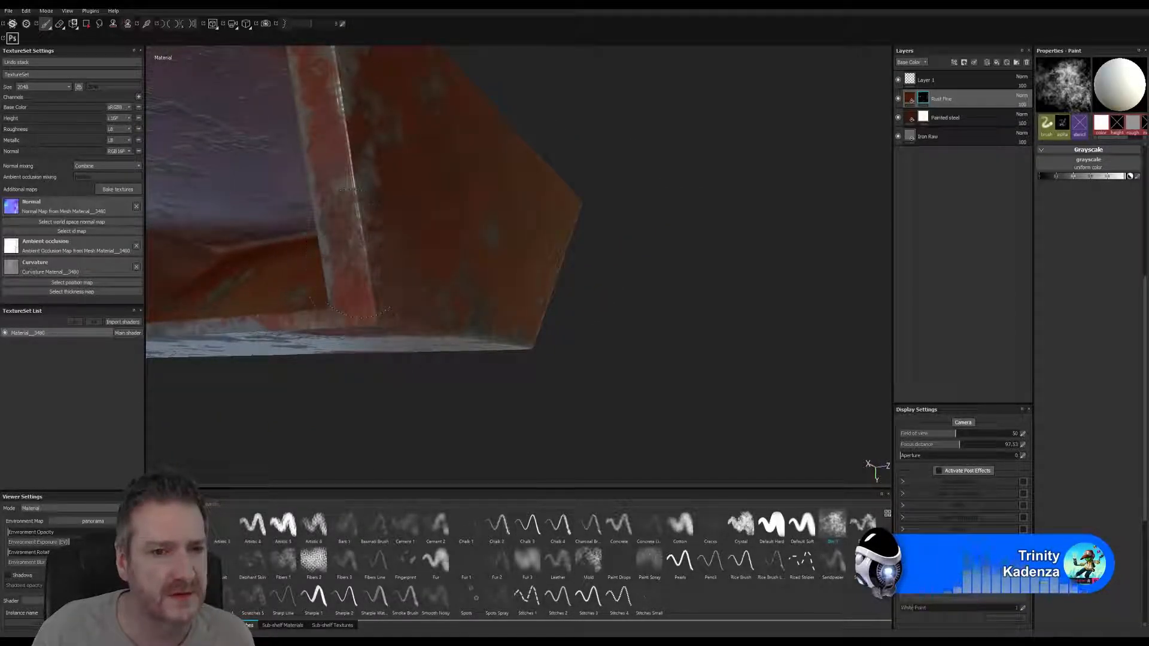
mouse_move(556, 456)
alt+mouse_down()
mouse_move(538, 352)
mouse_move(402, 173)
alt+mouse_up()
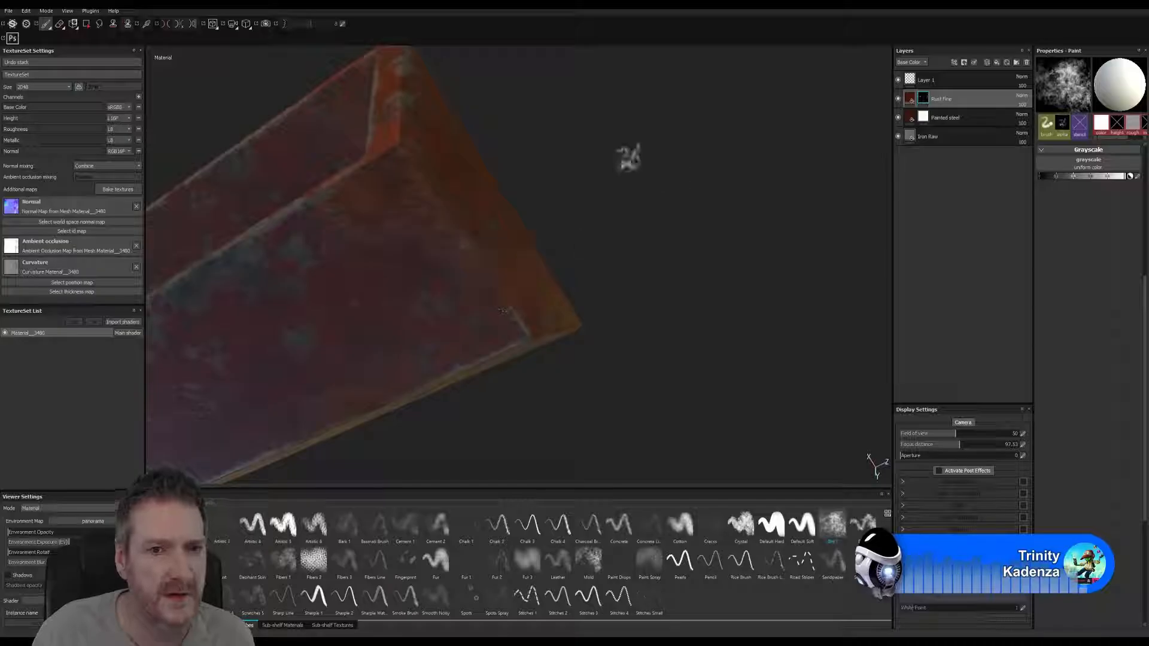
mouse_move(628, 157)
alt+mouse_down()
mouse_move(681, 263)
mouse_move(664, 281)
mouse_move(574, 305)
alt+mouse_up()
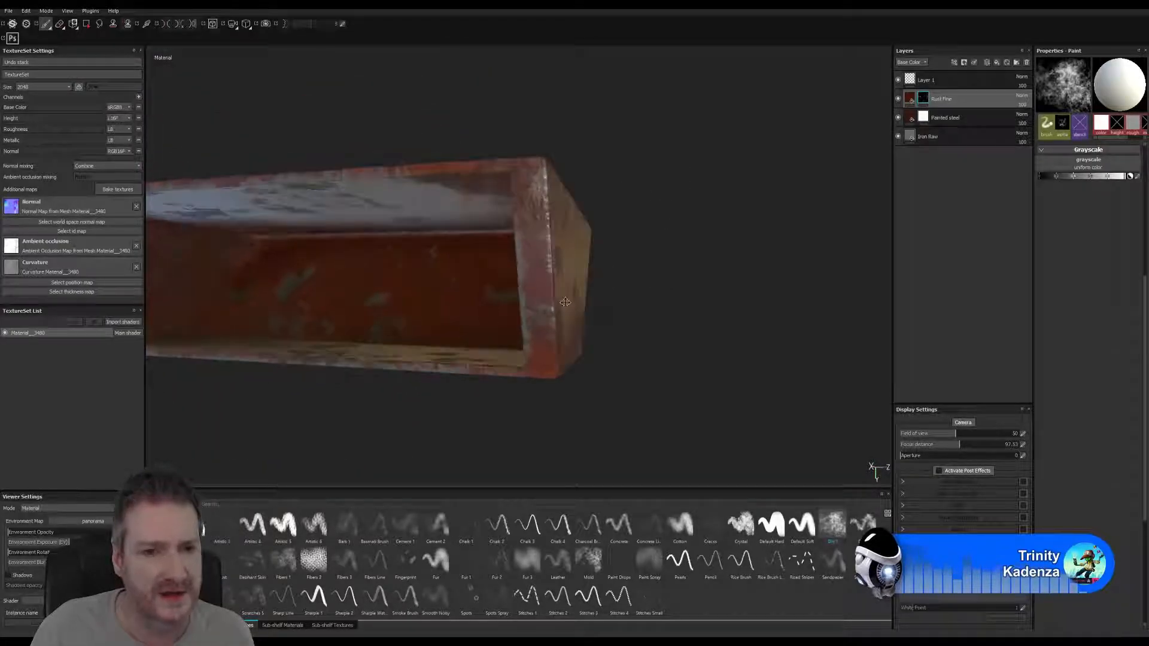
- Paint rust on the Rust Fine mask over the corners at the opposite end of the air intake
mouse_move(356, 308)
alt+mouse_down()
mouse_move(487, 302)
mouse_move(448, 295)
mouse_move(440, 229)
mouse_move(449, 243)
mouse_move(587, 289)
mouse_move(629, 263)
mouse_move(630, 228)
alt+mouse_up()
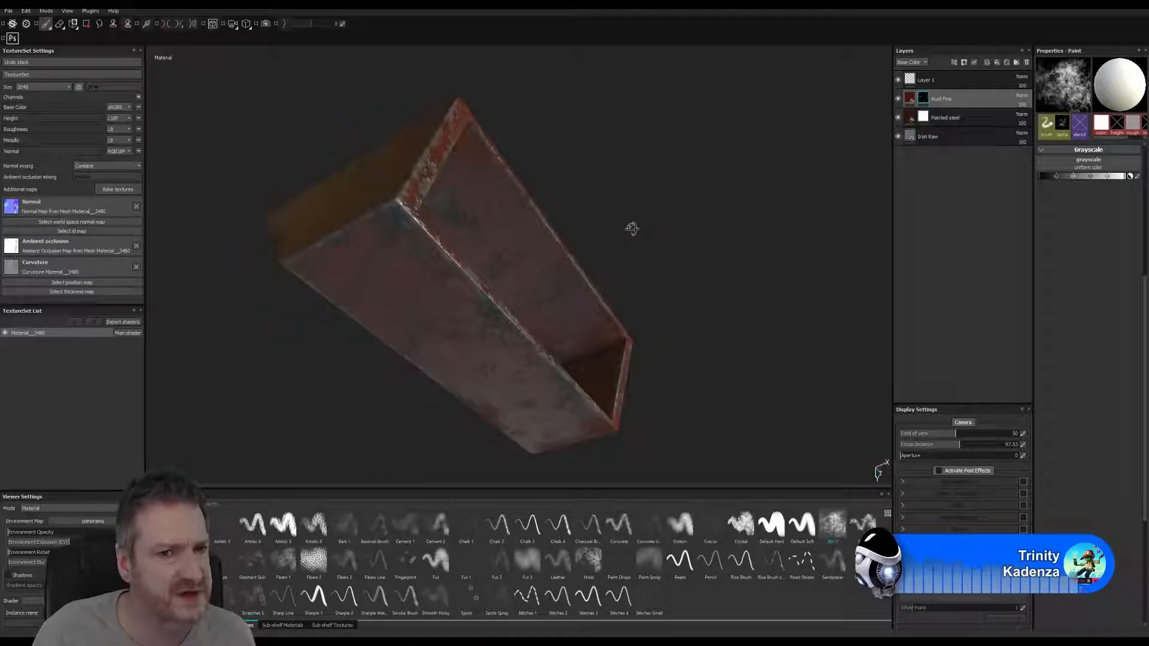
alt+drag(546, 180, 604, 233)
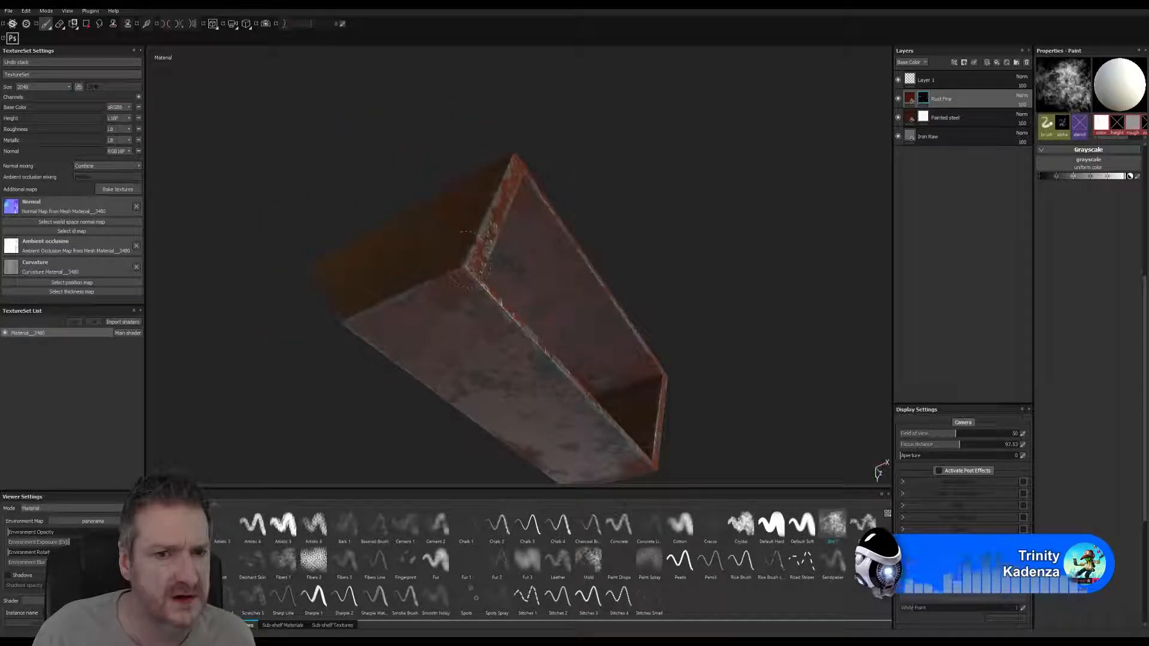
alt+drag(667, 154, 646, 226)
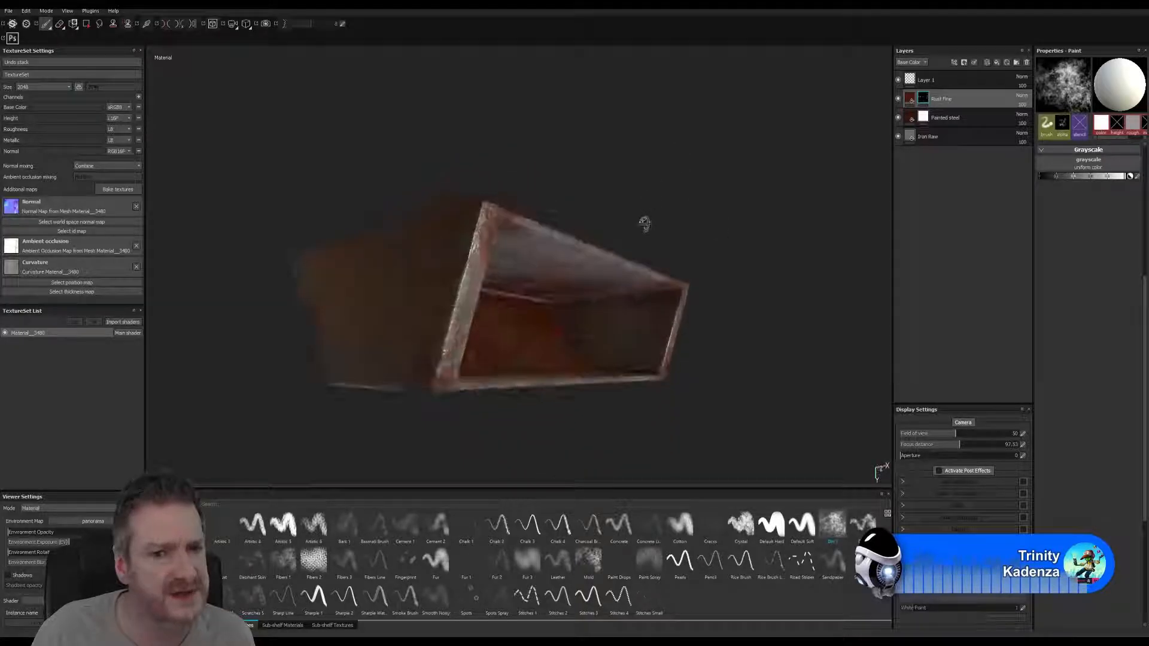
alt+drag(494, 354, 588, 197)
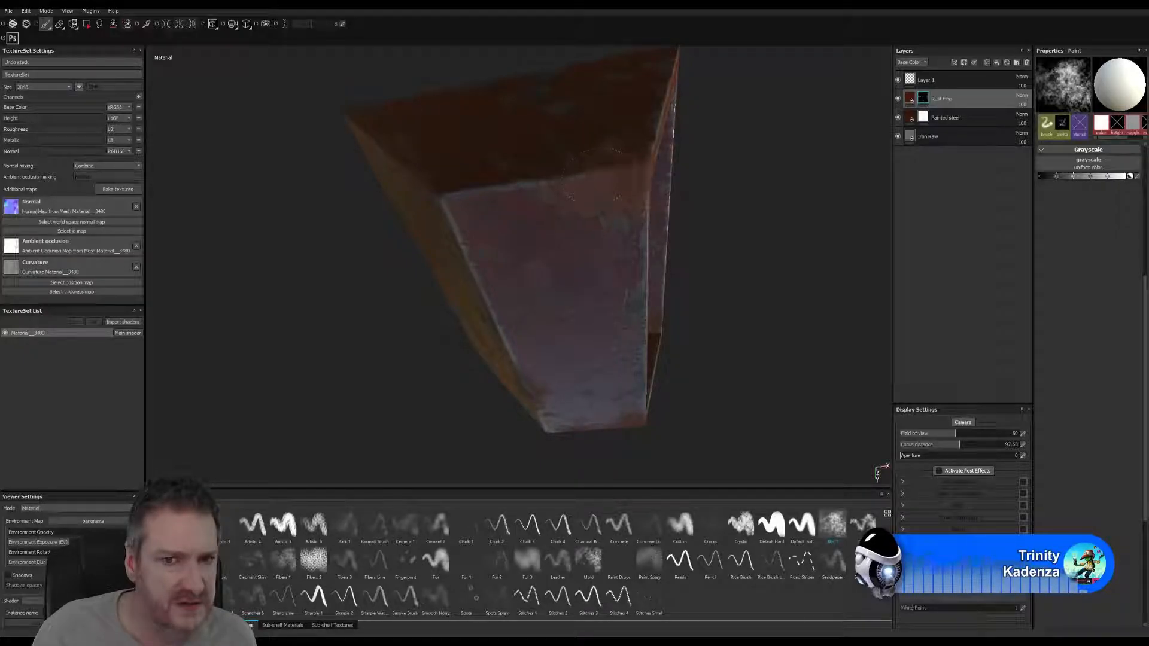
alt+drag(723, 201, 862, 144)
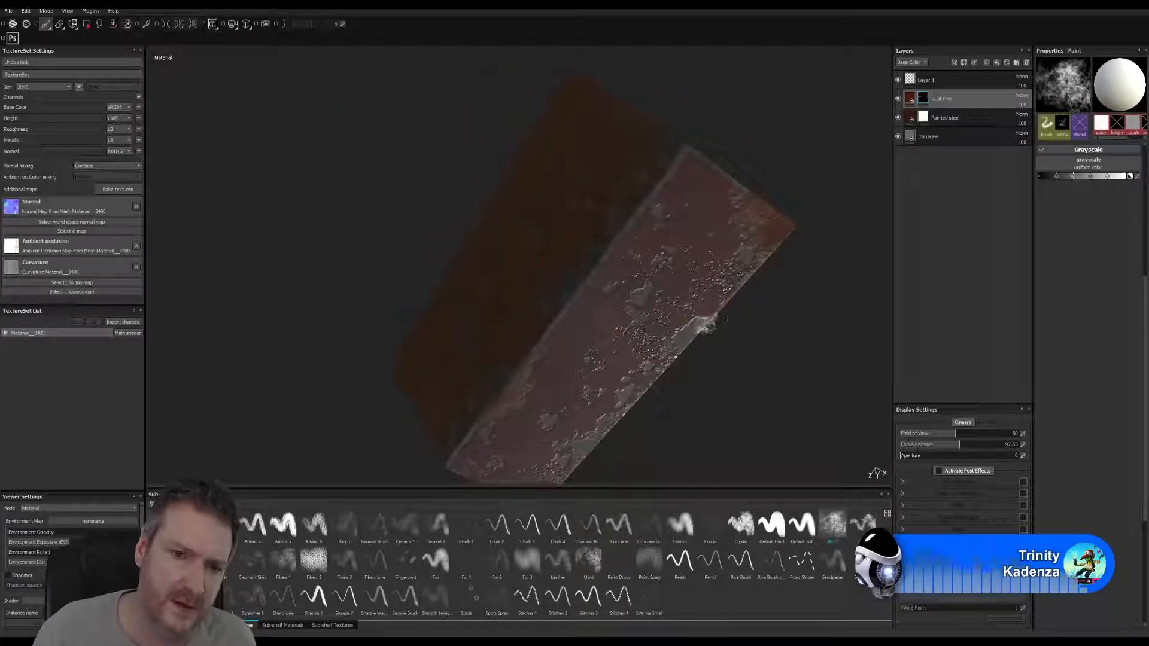
alt+drag(741, 278, 772, 359)
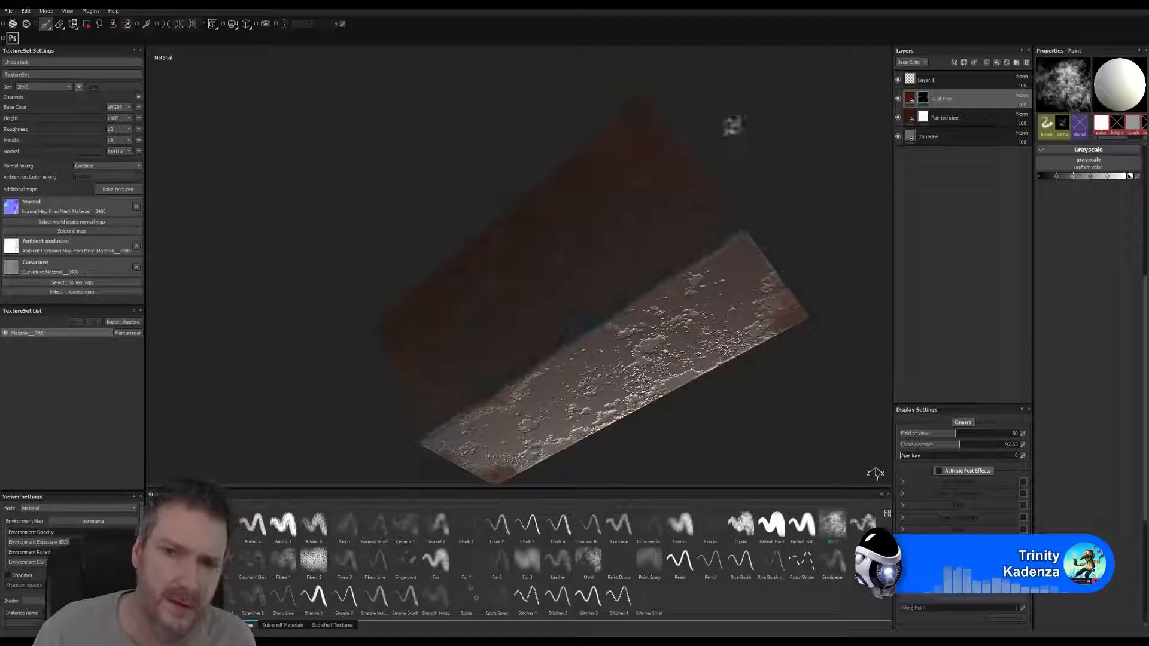
- Examine the rust on the air intake's ends and corners from several angles, checking the Painted steel layer's fill and mask
alt+drag(730, 123, 827, 182)
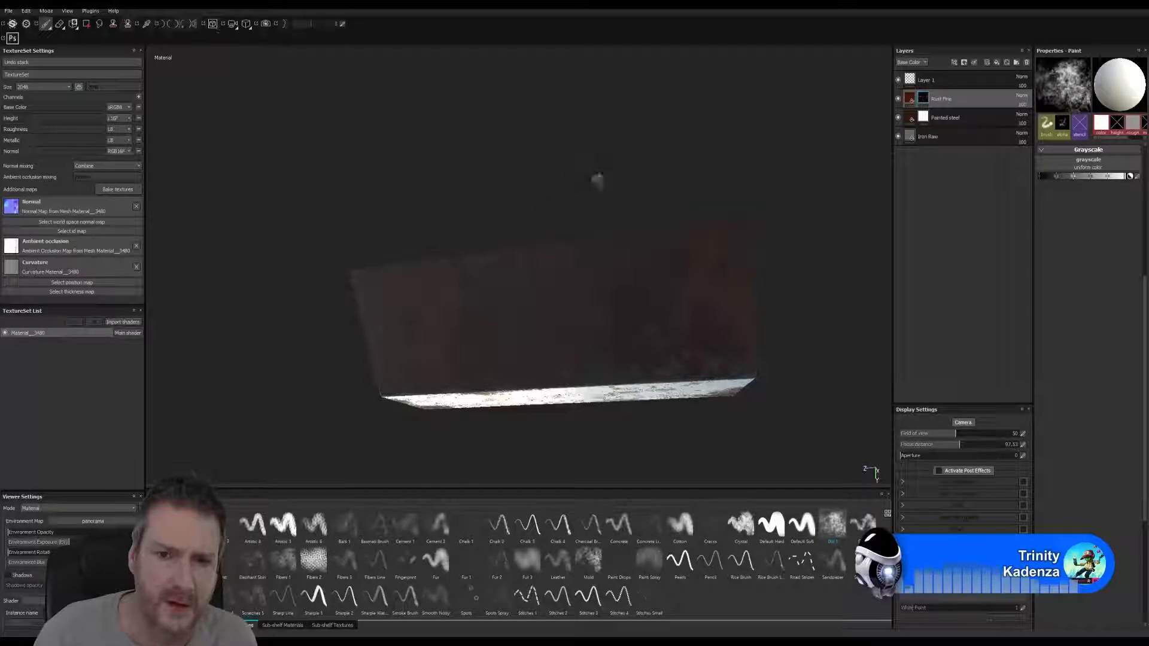
alt+drag(598, 179, 675, 169)
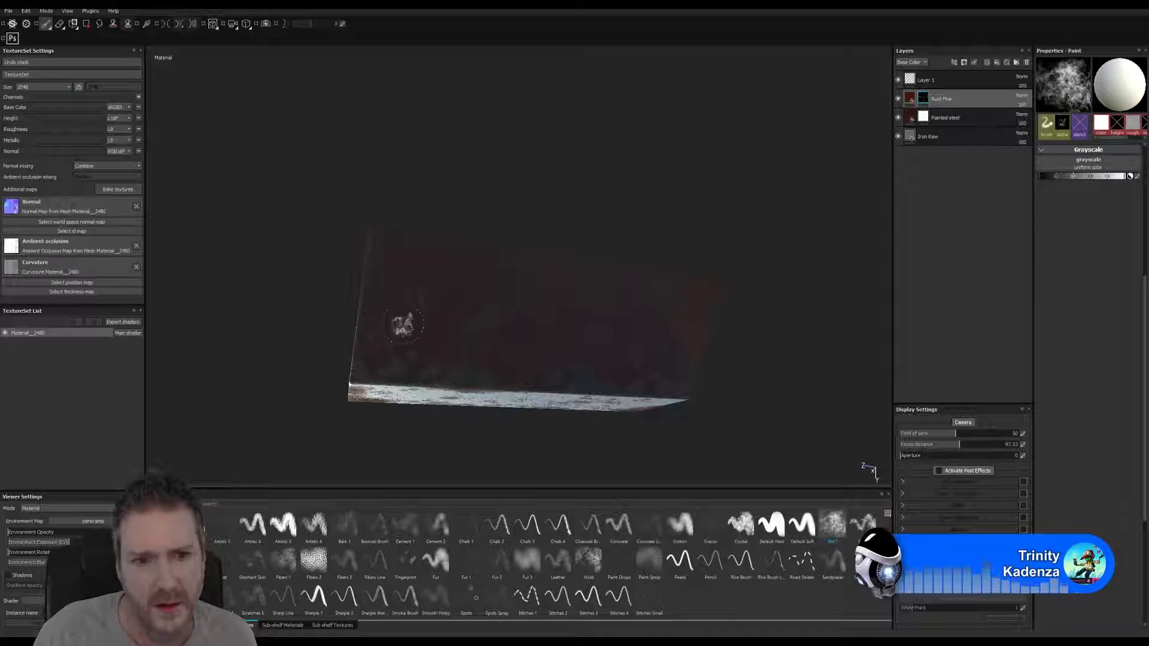
alt+drag(506, 212, 504, 159)
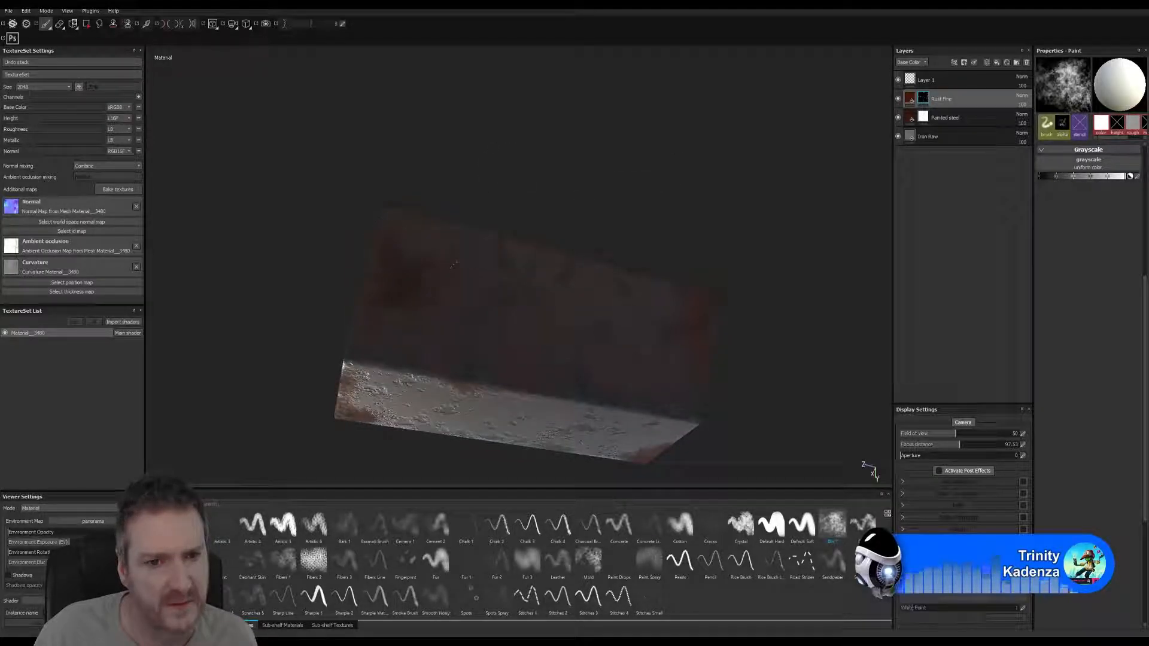
alt+drag(752, 201, 710, 188)
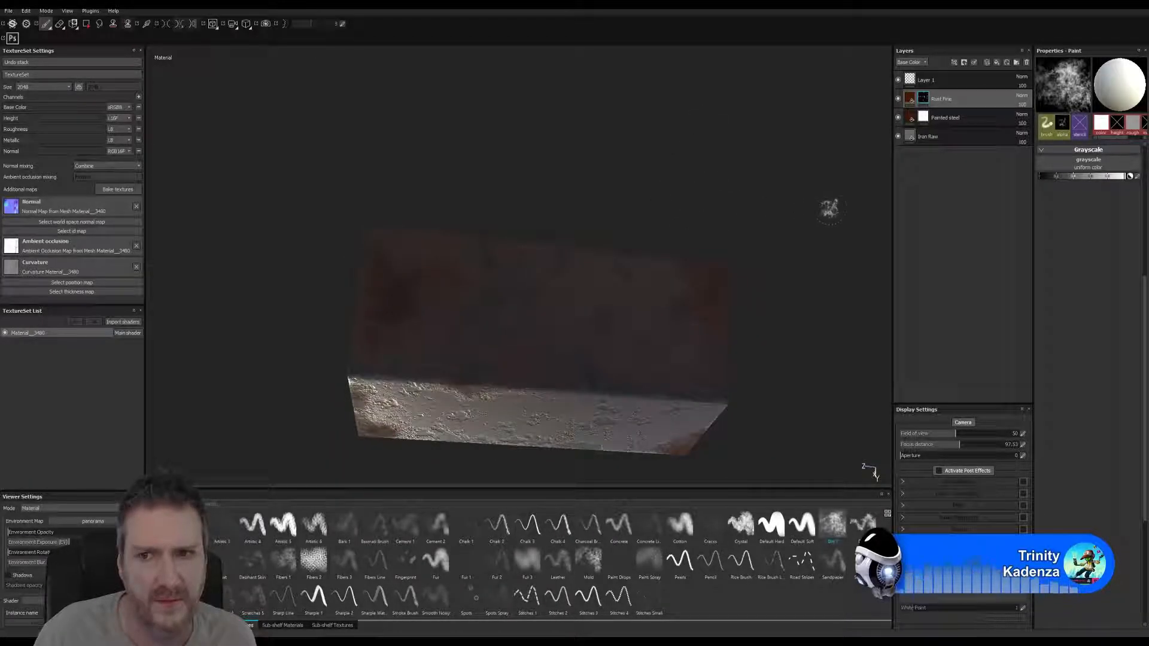
click(916, 119)
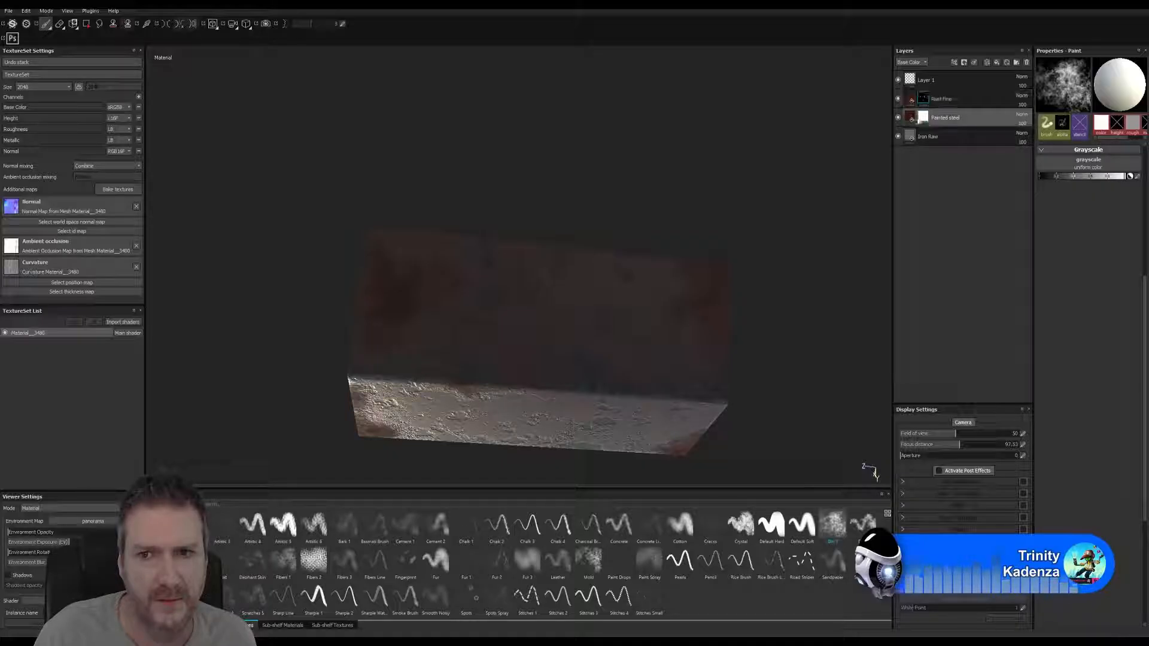
click(908, 118)
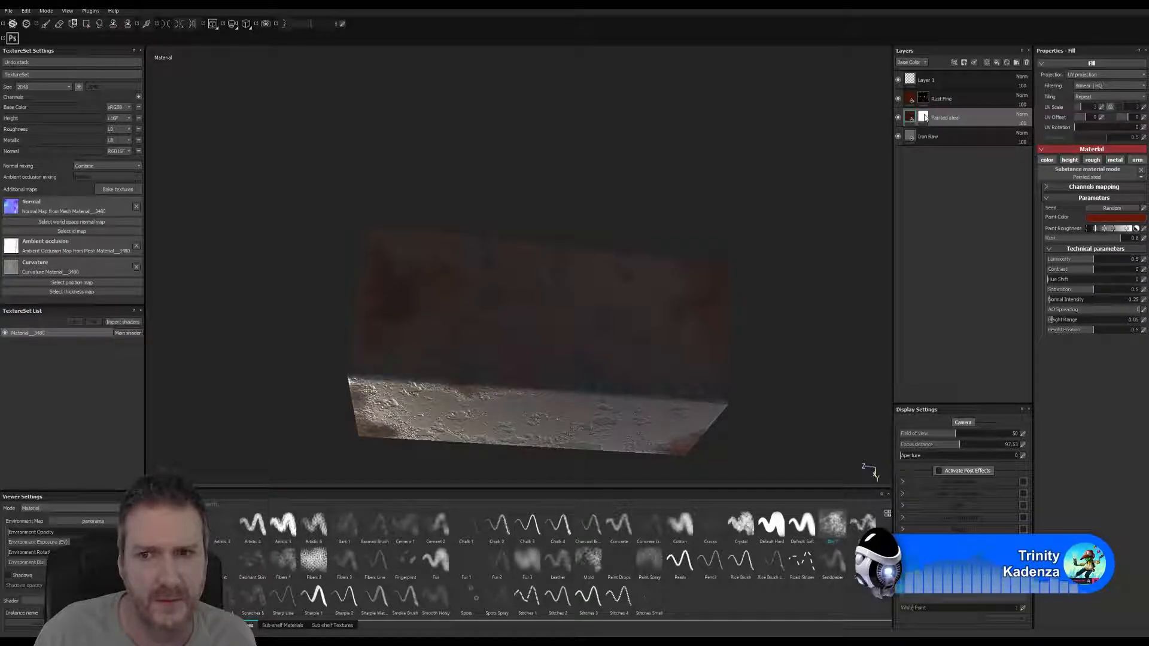
click(924, 118)
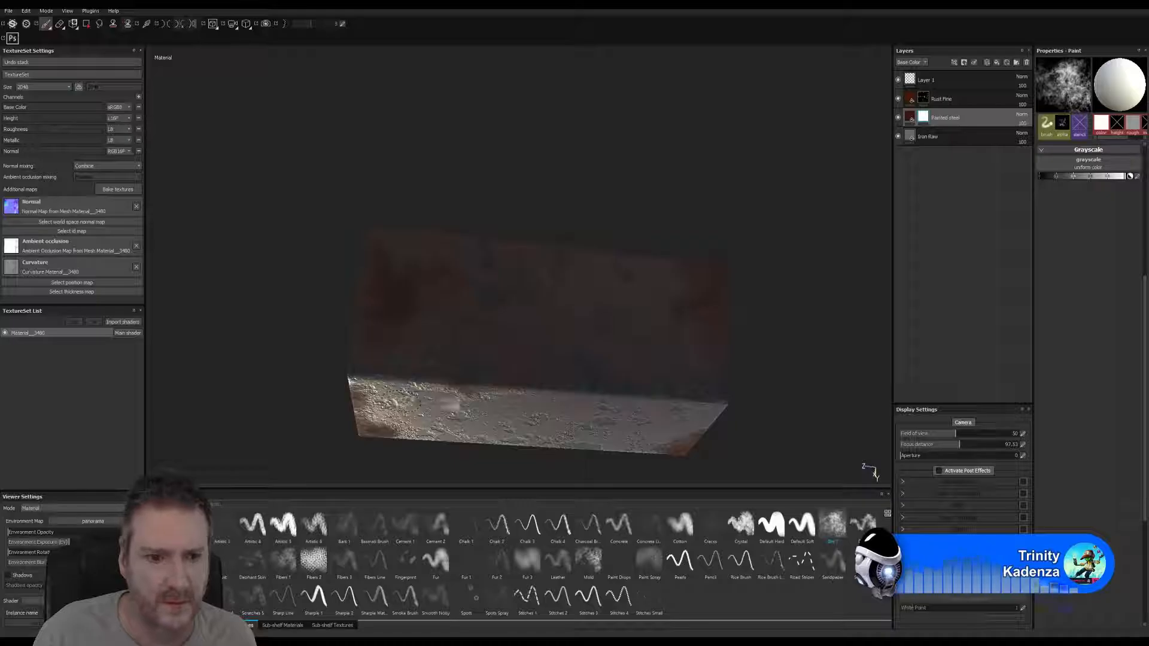
alt+drag(522, 295, 439, 287)
alt+right_drag(439, 287, 821, 288)
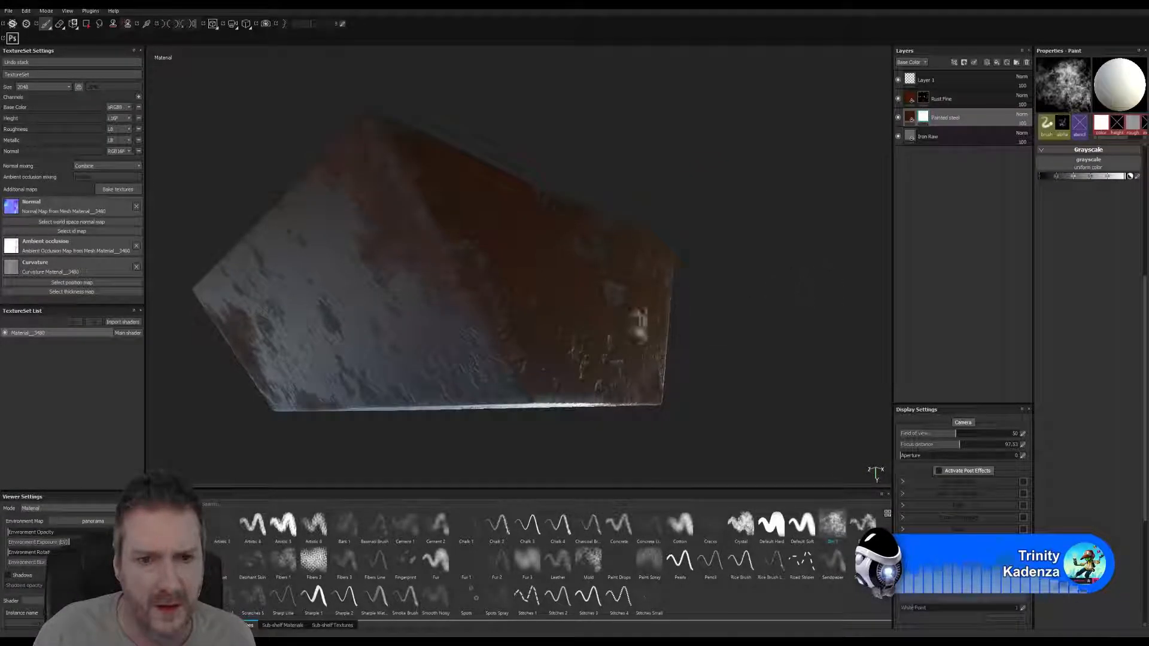
mouse_move(639, 323)
alt+mouse_down()
mouse_move(602, 274)
mouse_move(503, 328)
alt+mouse_up()
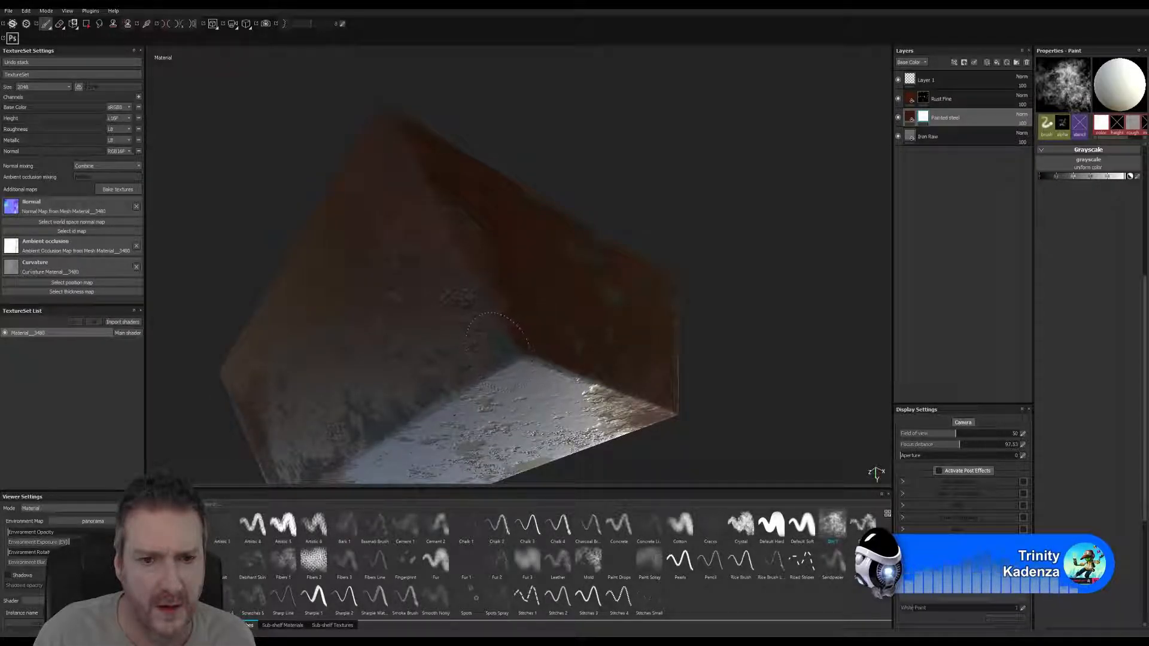
alt+drag(651, 291, 644, 234)
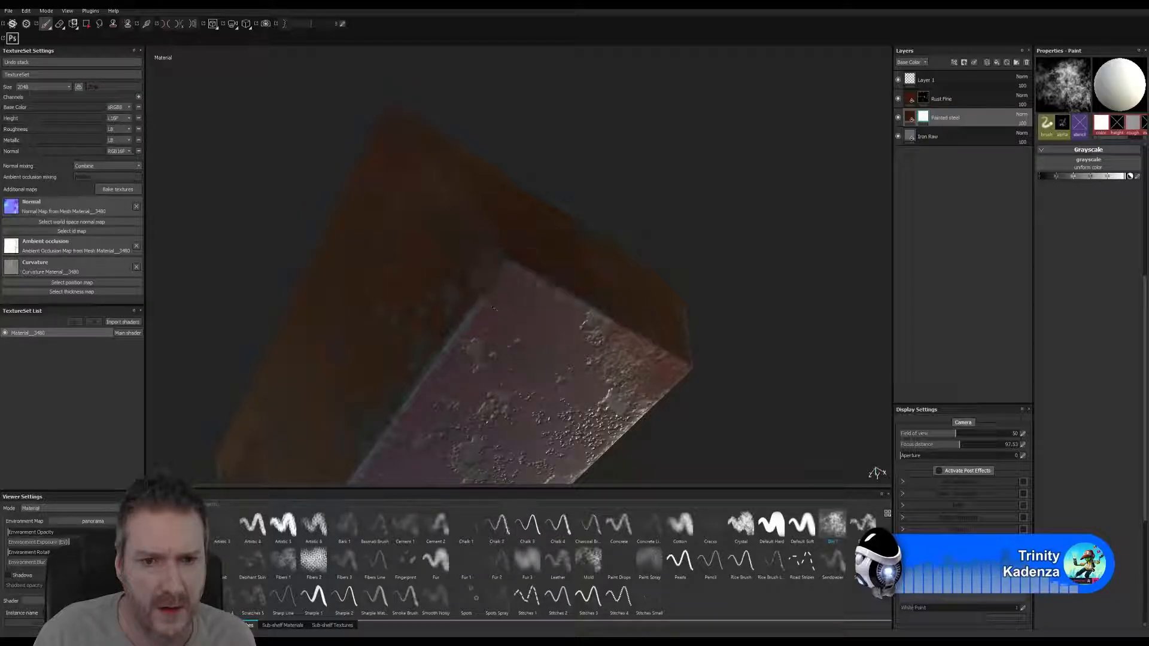
- Set the brush's grayscale value to black on the Painted steel mask and wear the paint off one corner of the air intake
click(908, 118)
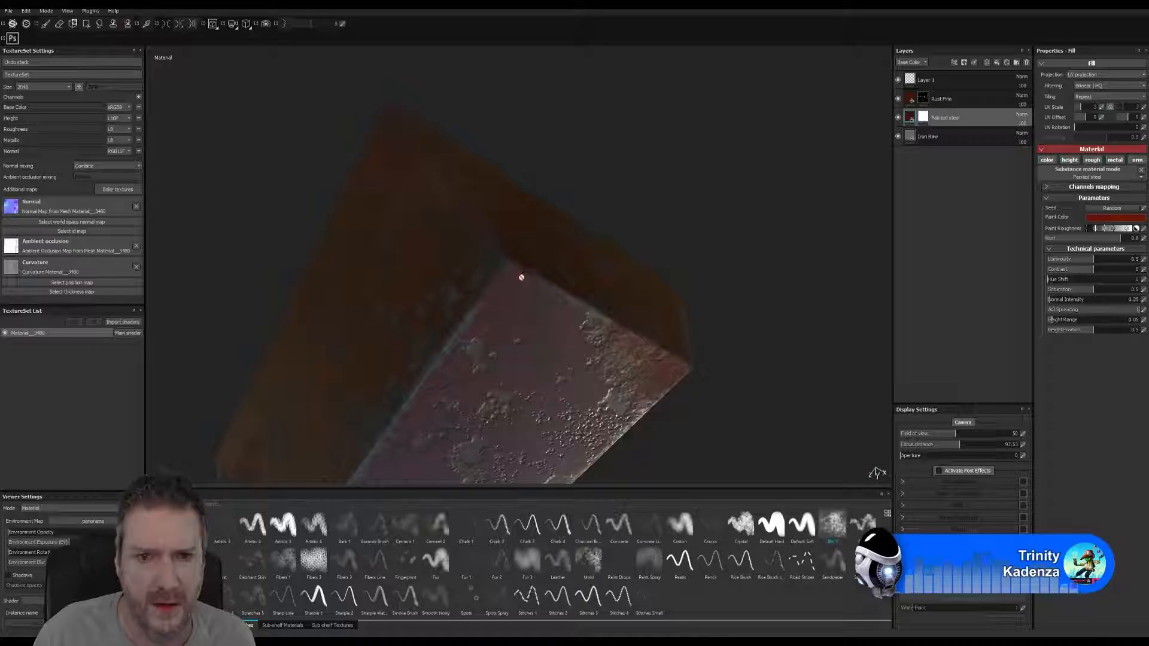
click(923, 119)
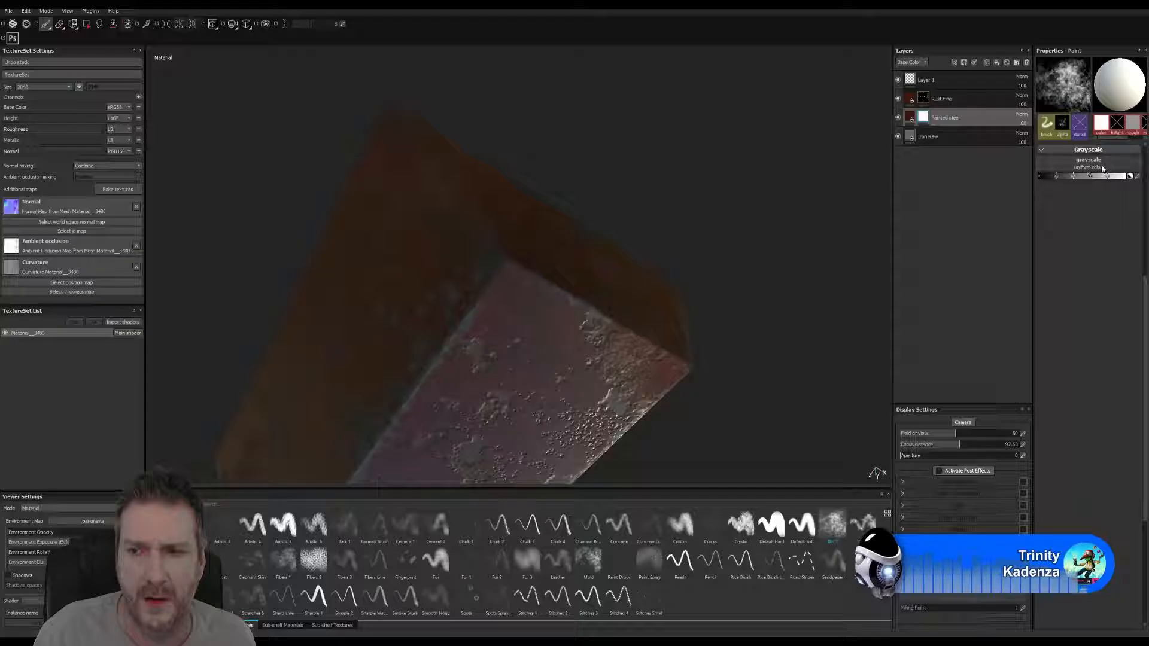
click(1050, 177)
drag(1042, 177, 1037, 176)
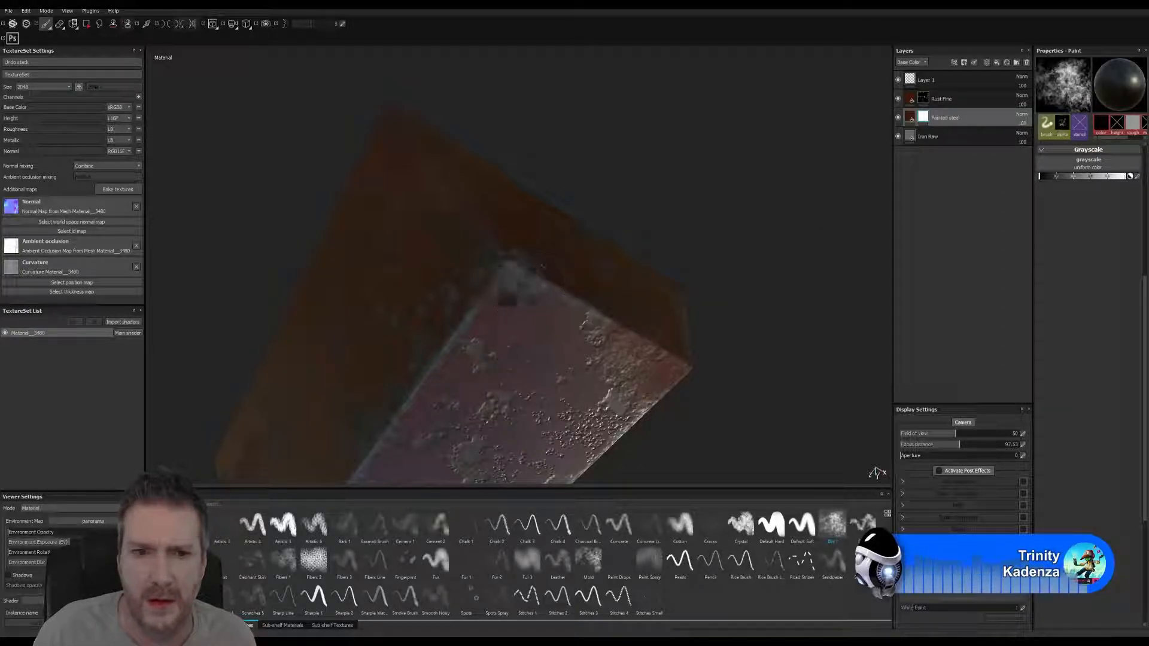
drag(510, 285, 514, 288)
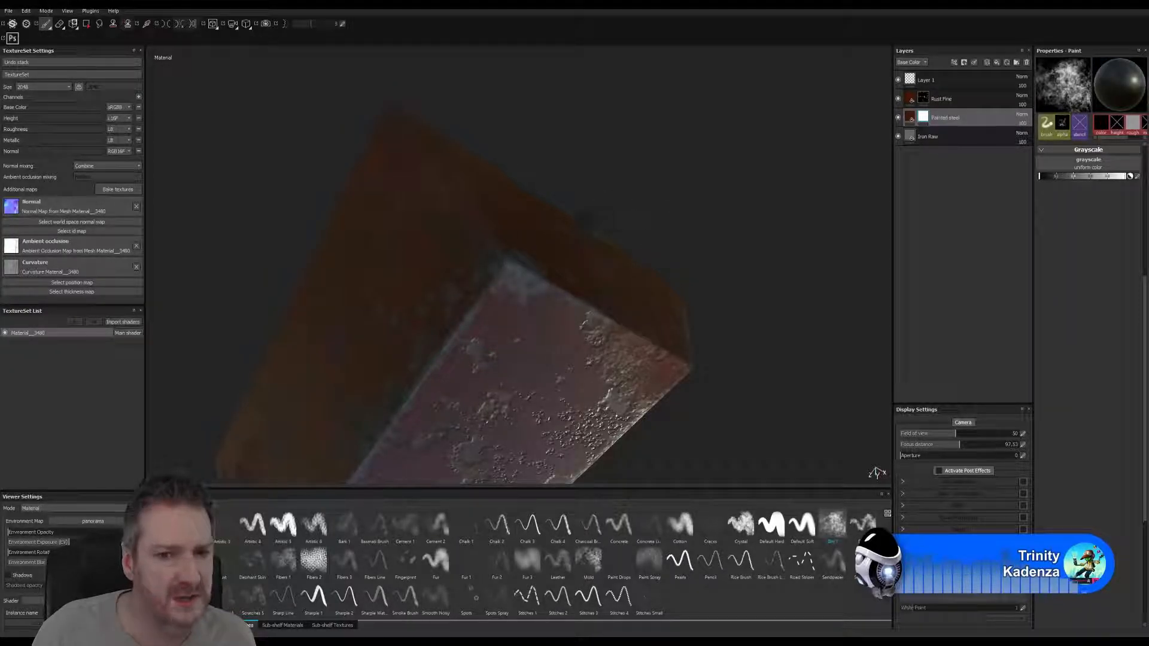
mouse_move(513, 284)
mouse_down()
mouse_move(519, 276)
mouse_move(501, 285)
mouse_move(553, 278)
mouse_up()
- Extend the worn paint from that corner onto the adjoining faces and along the end's edge on the Painted steel mask
alt+drag(655, 198, 574, 234)
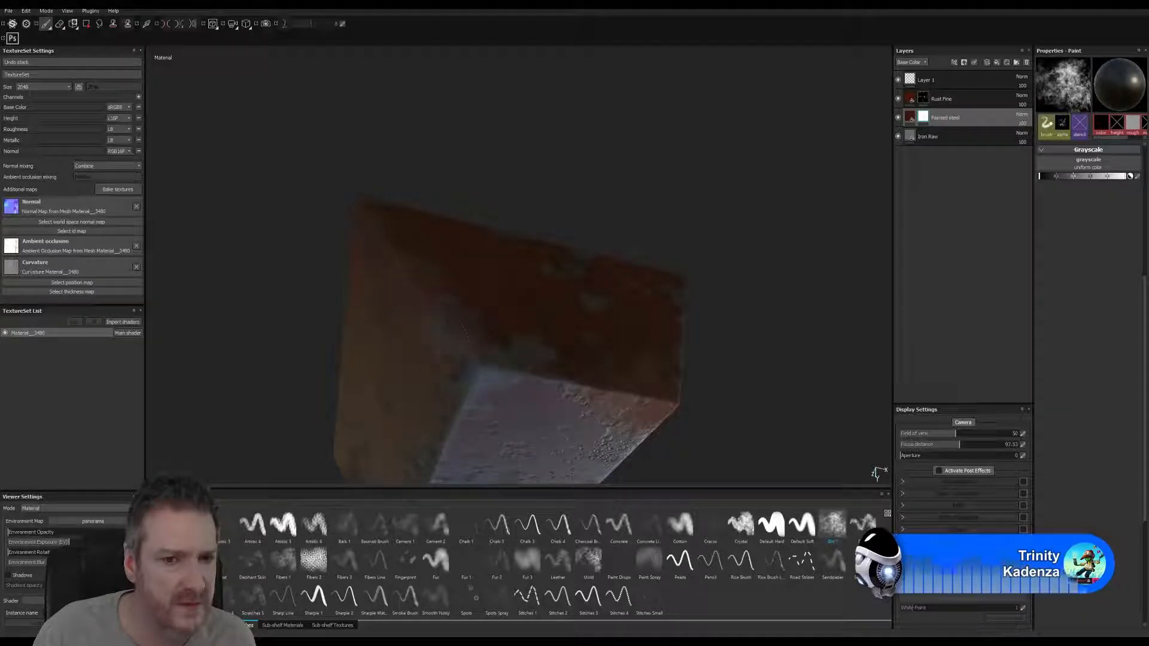
alt+drag(626, 179, 641, 149)
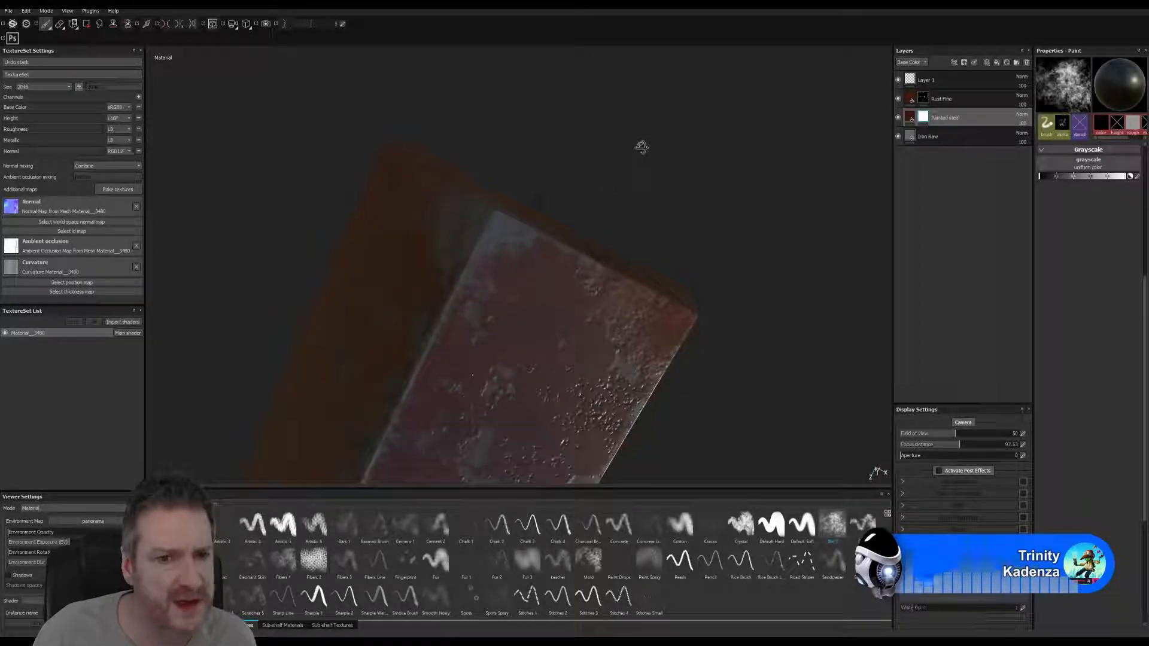
alt+drag(483, 215, 475, 193)
alt+drag(542, 170, 465, 181)
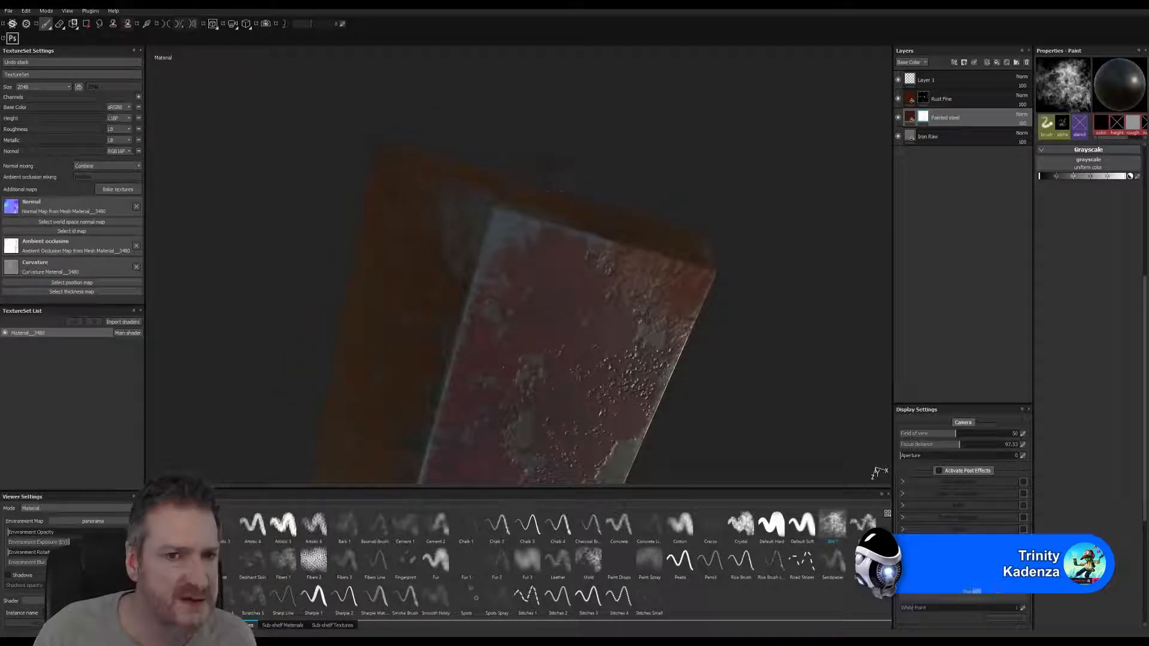
mouse_move(553, 174)
alt+mouse_down()
mouse_move(563, 213)
mouse_move(543, 233)
mouse_move(564, 239)
alt+mouse_up()
alt+drag(752, 292, 746, 223)
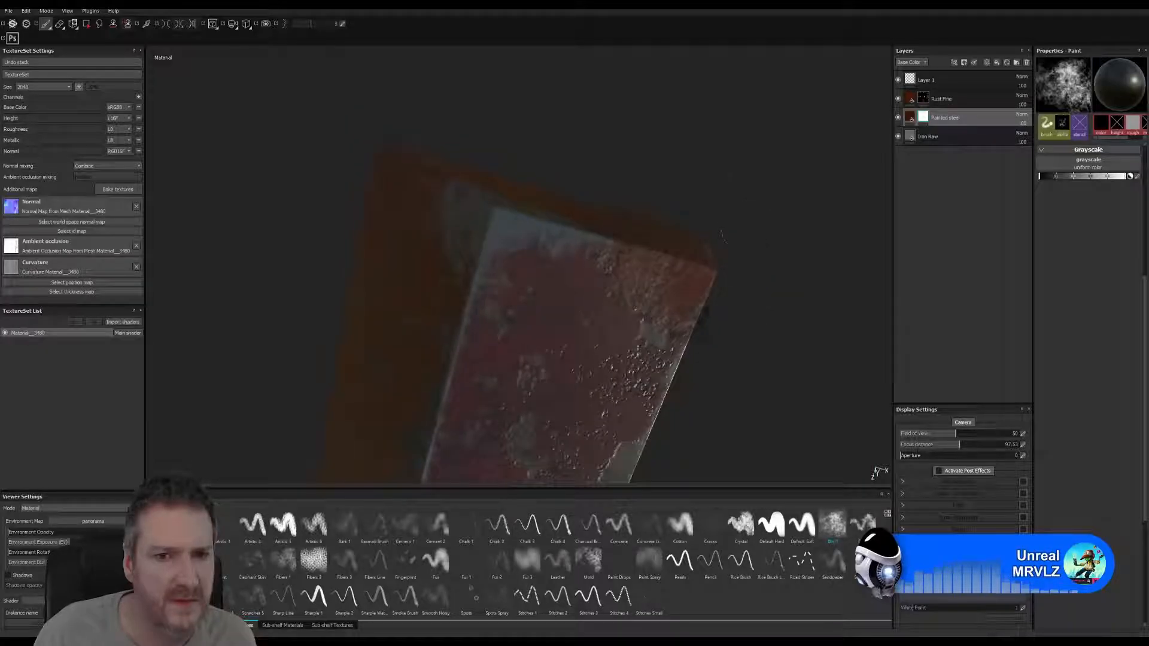
- Brush the paint off the corner at the opposite end of the air intake and its neighbouring faces on the Painted steel mask
alt+middle_drag(723, 236, 679, 105)
scroll(600, 313, up, 3)
alt+drag(600, 313, 603, 317)
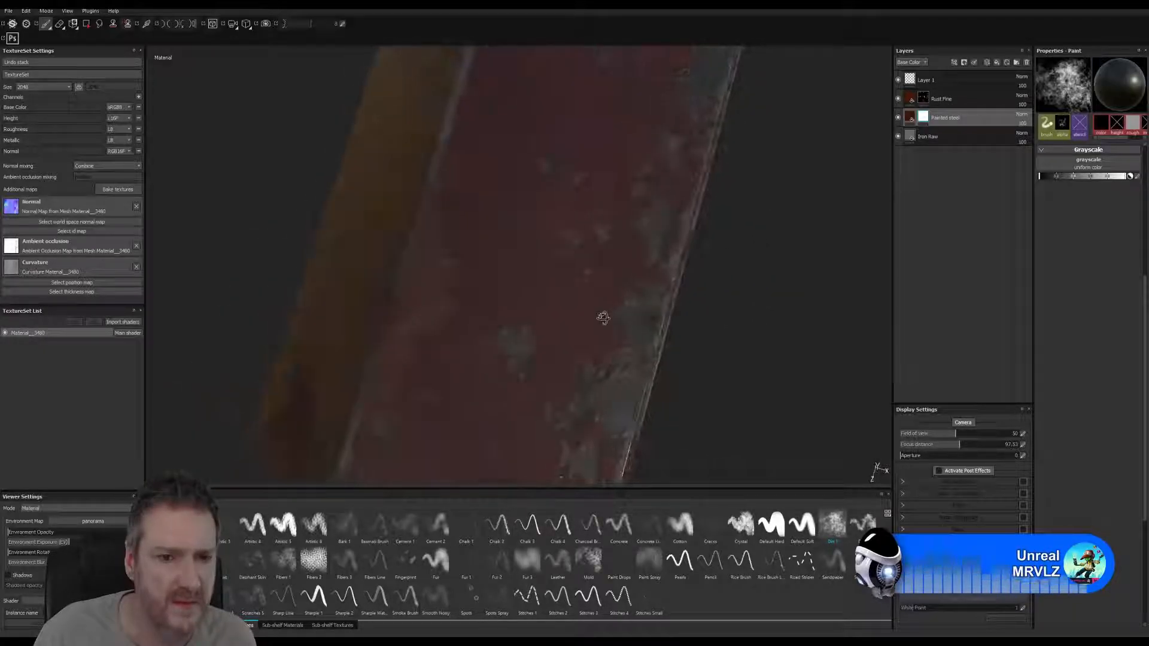
alt+middle_drag(603, 323, 688, 179)
alt+drag(688, 179, 712, 182)
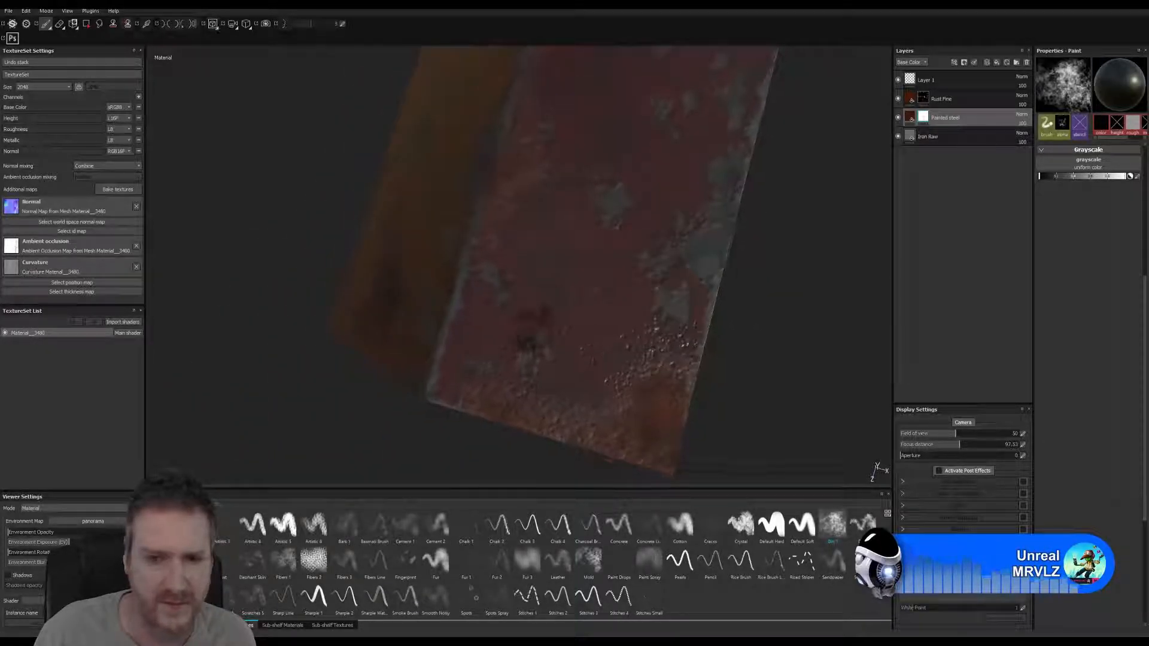
alt+drag(531, 333, 568, 250)
drag(473, 416, 464, 366)
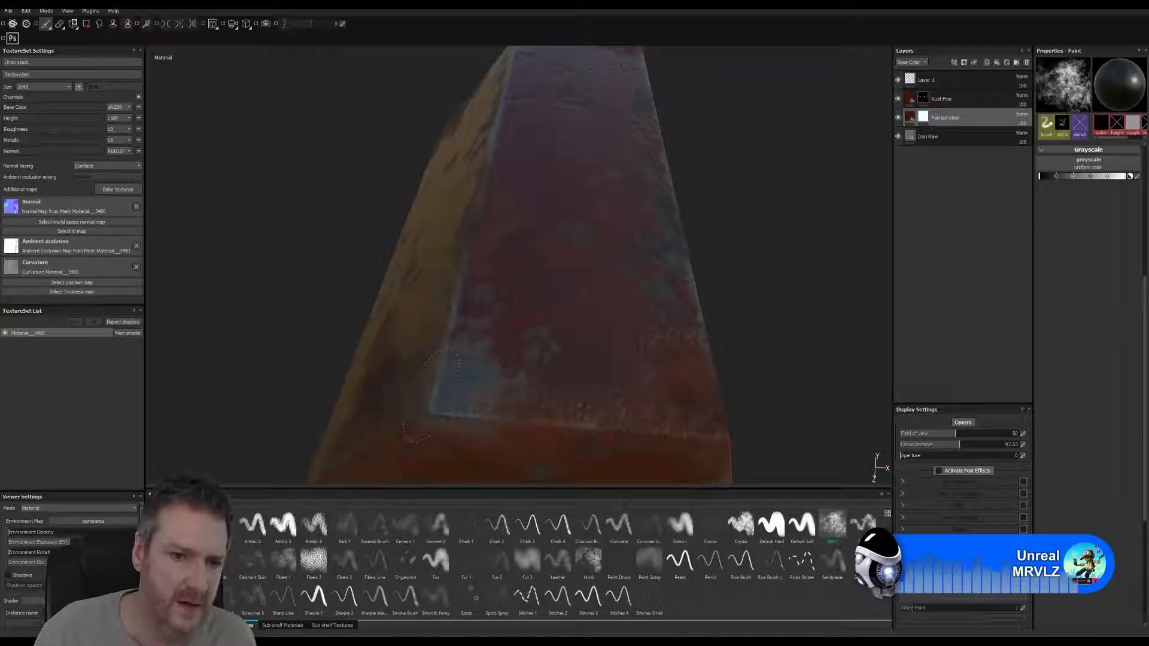
alt+drag(617, 401, 505, 366)
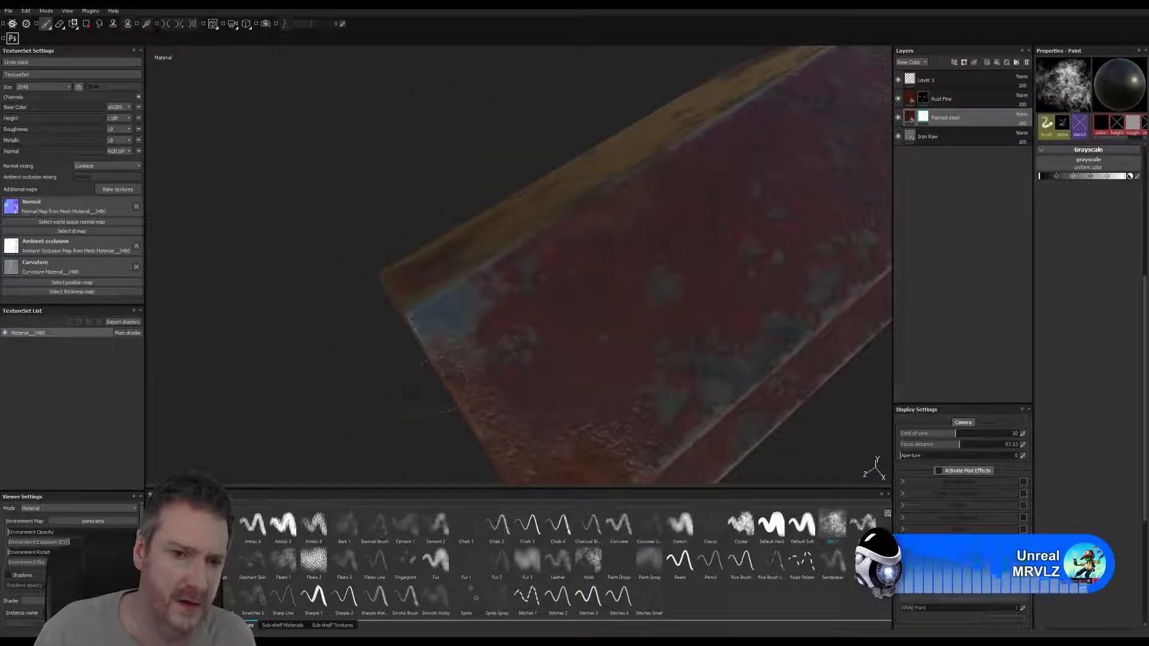
mouse_move(443, 382)
alt+mouse_down()
mouse_move(411, 287)
mouse_move(423, 314)
alt+mouse_up()
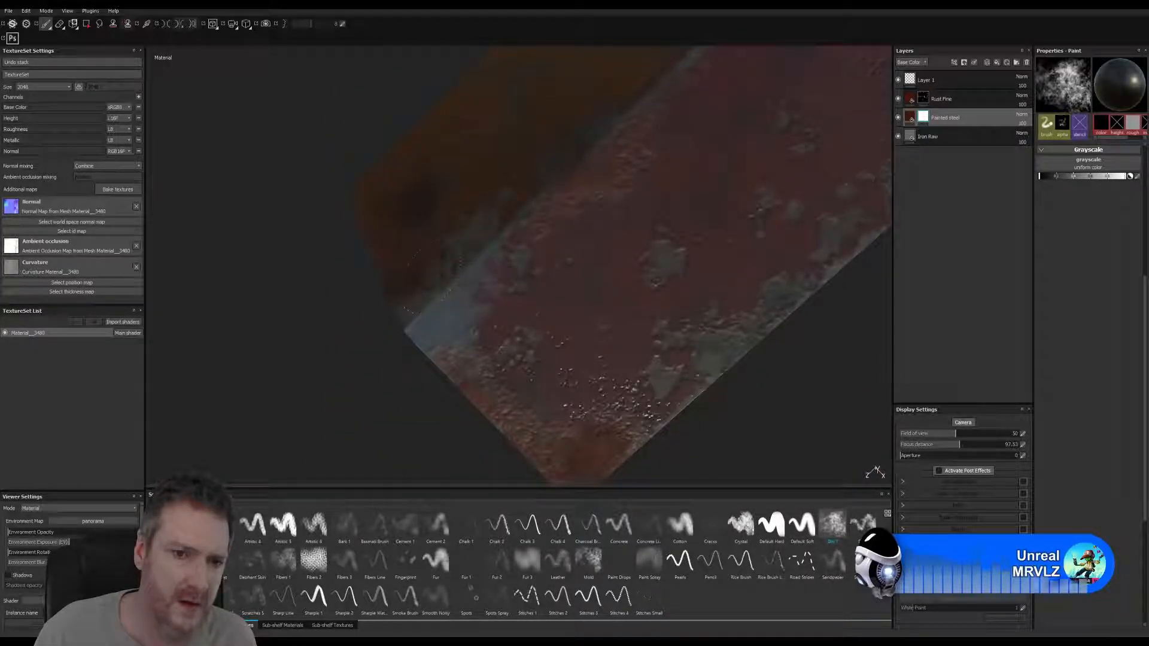
- Wear the paint away along the edge between the rusty end panel and the adjoining long face on the Painted steel mask
alt+right_drag(596, 303, 203, 407)
alt+drag(494, 305, 587, 323)
alt+drag(332, 234, 475, 354)
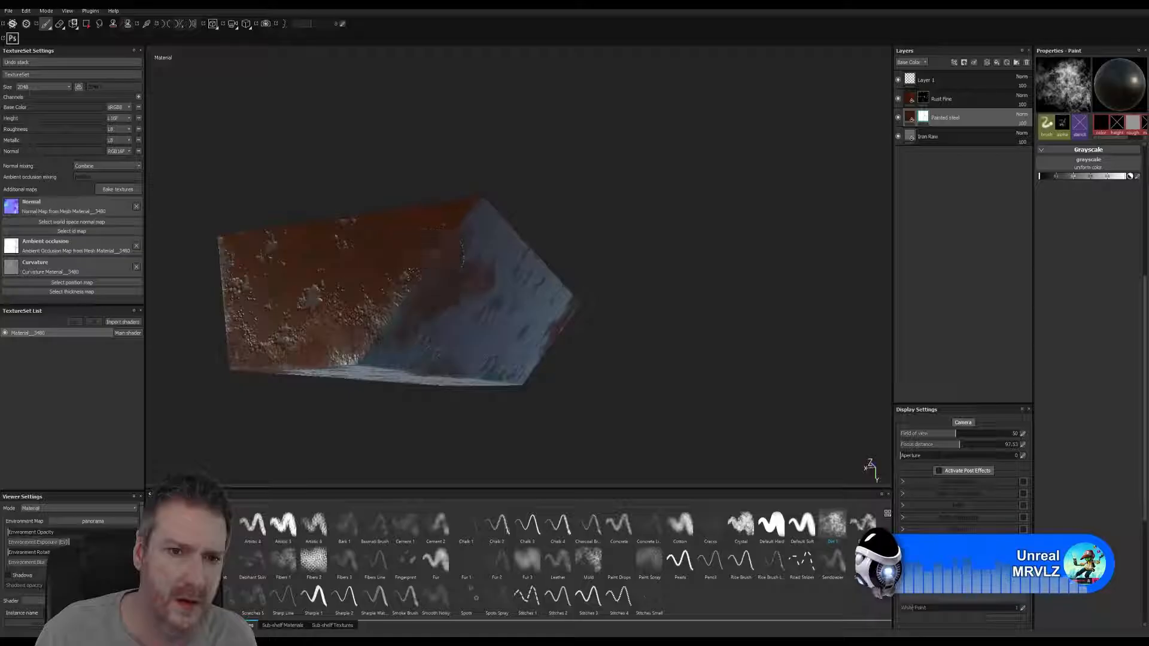
drag(432, 258, 420, 272)
alt+drag(462, 218, 611, 299)
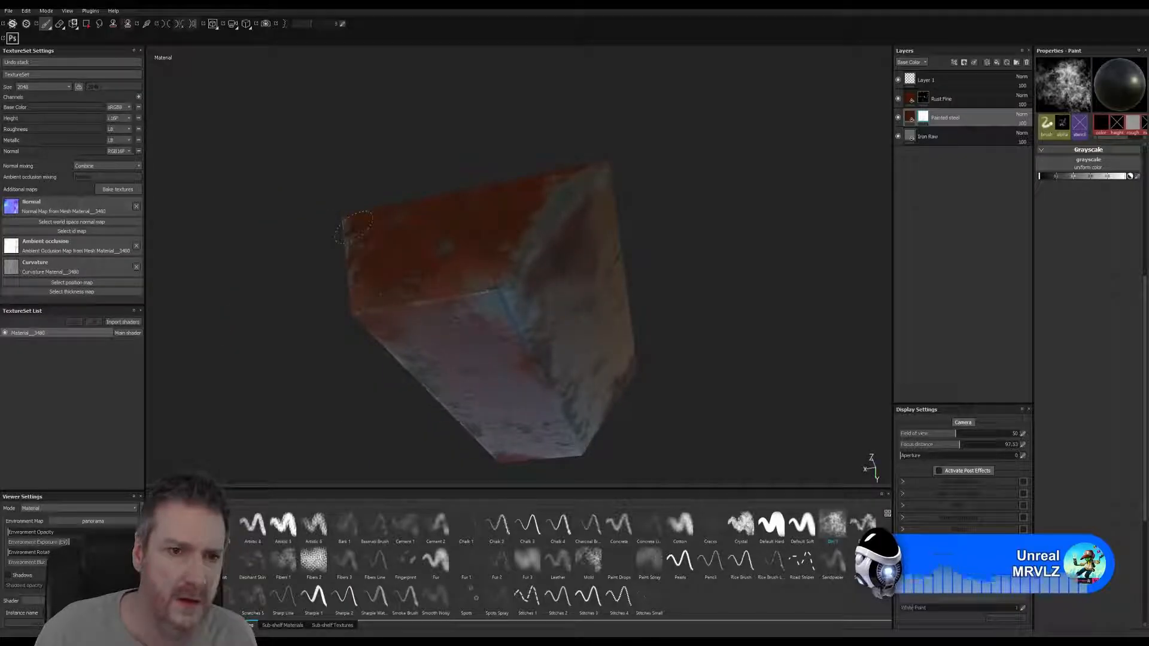